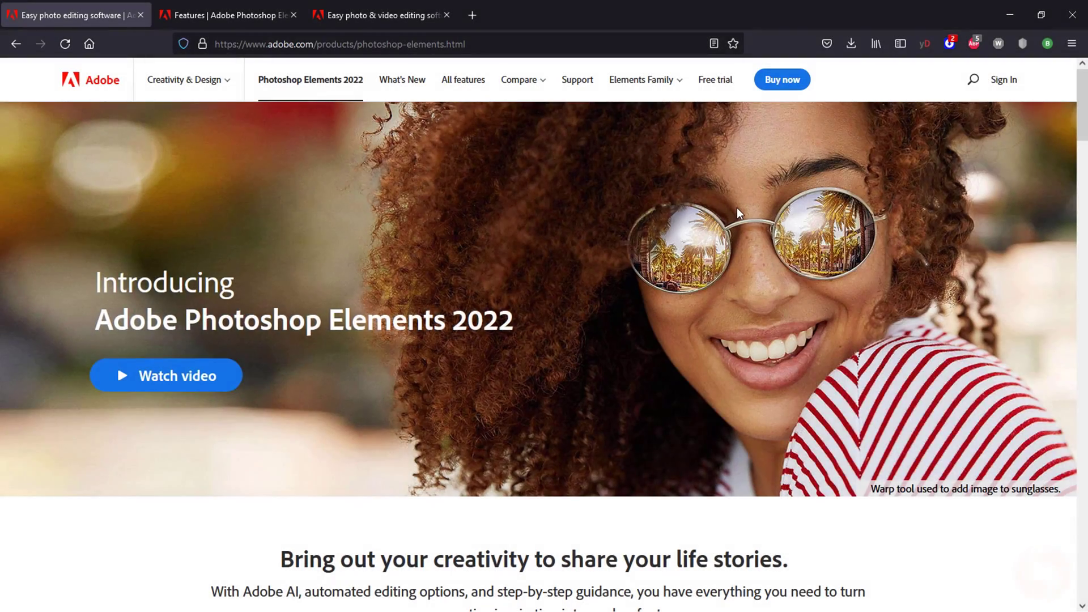
Step: Scroll past the US$99.99 and US$149.99 pricing cards to the product page's key features
scroll(737, 208, "down", 5)
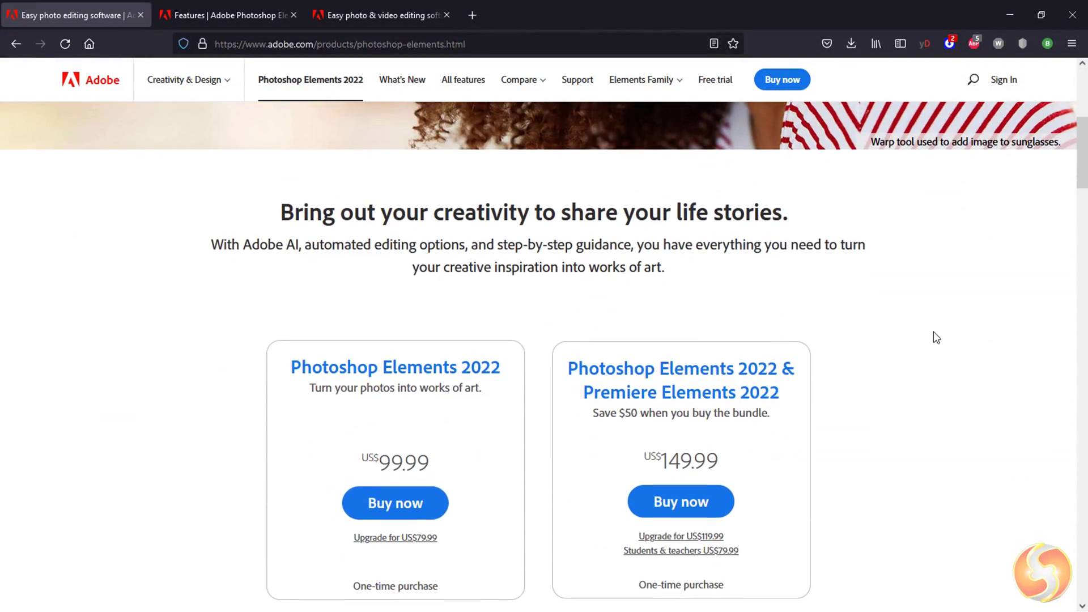
scroll(935, 333, "down", 7)
scroll(933, 332, "down", 5)
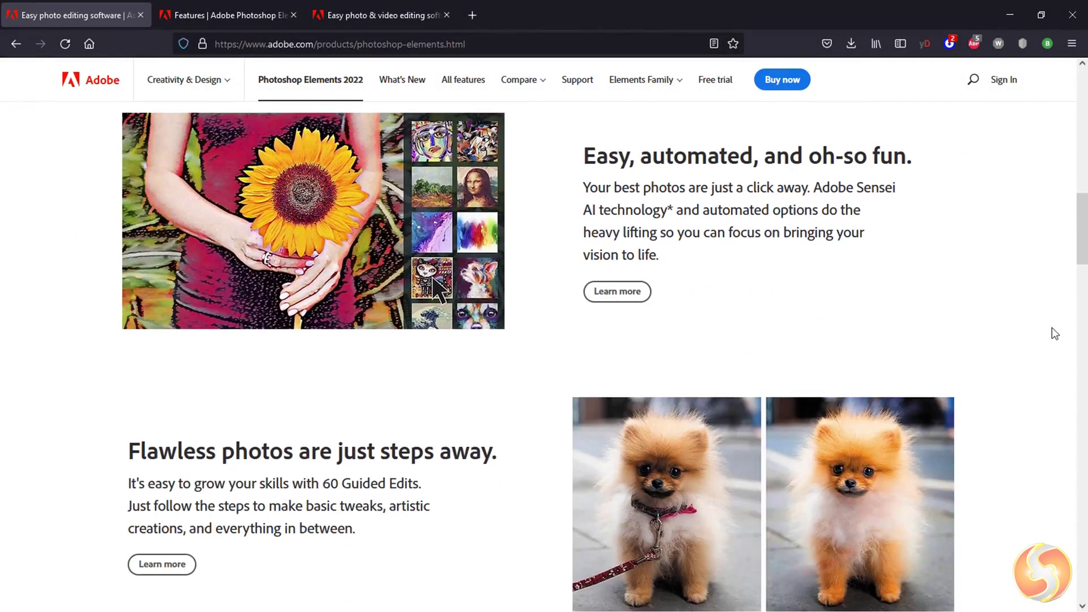
scroll(1032, 372, "down", 6)
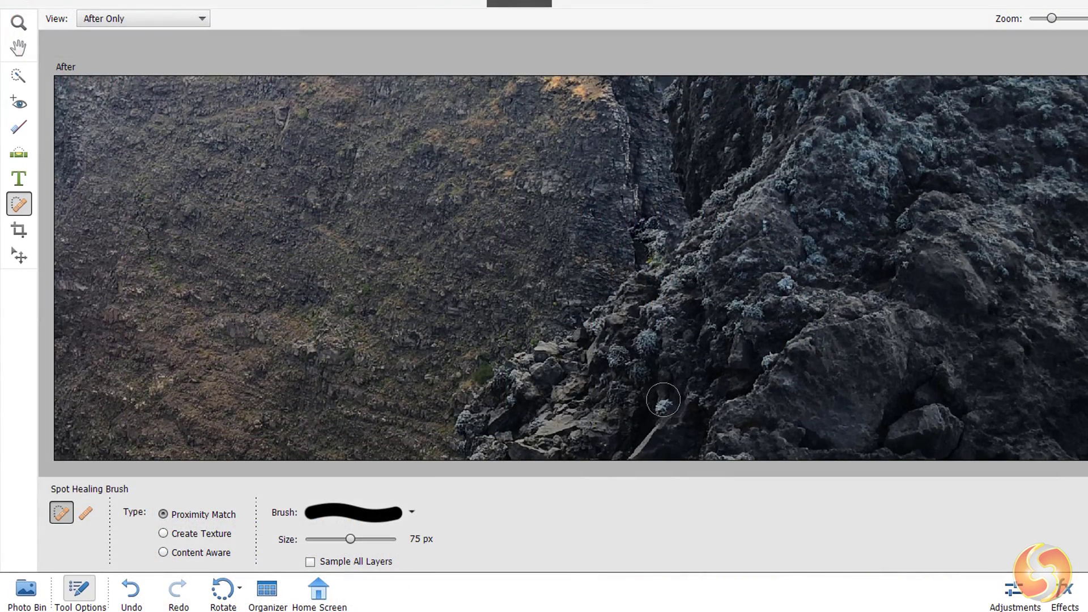
Step: Raise the crater photo's vibrance to 25 in Quick mode
left_click(663, 401)
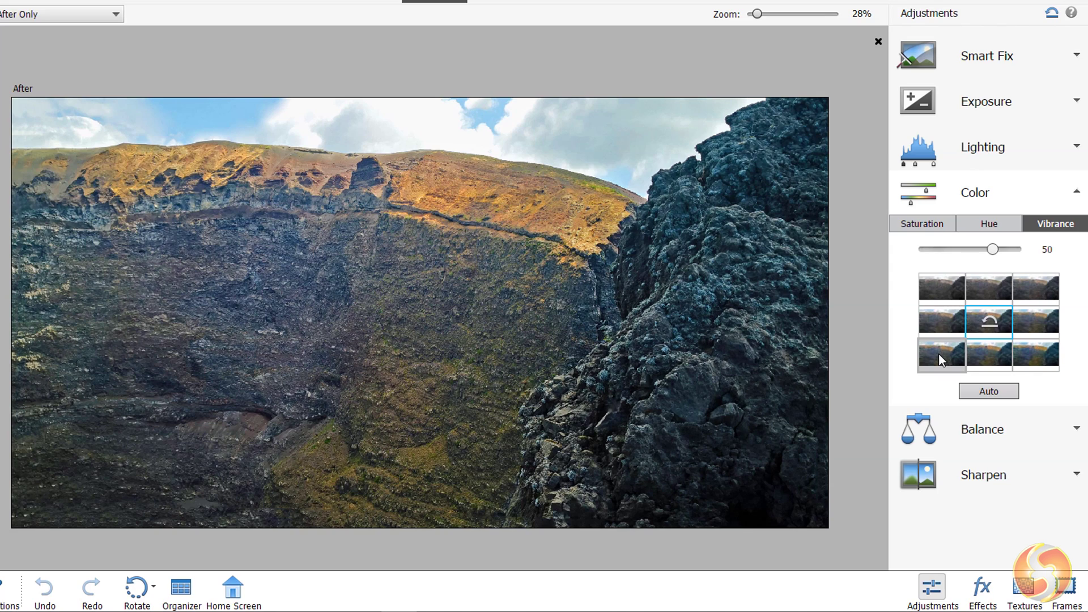
left_click(943, 354)
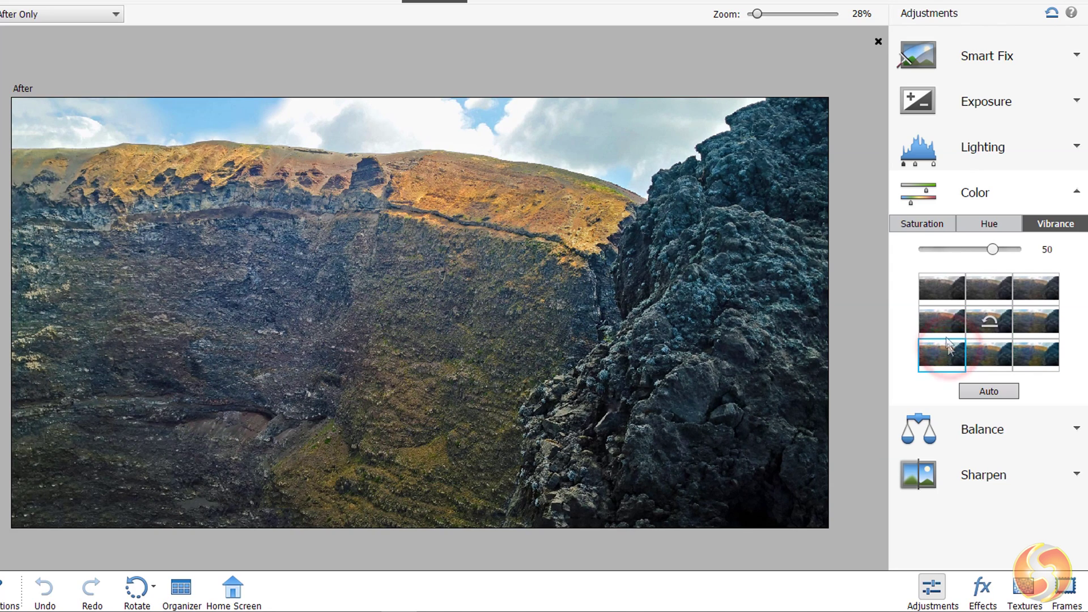
left_click(1029, 324)
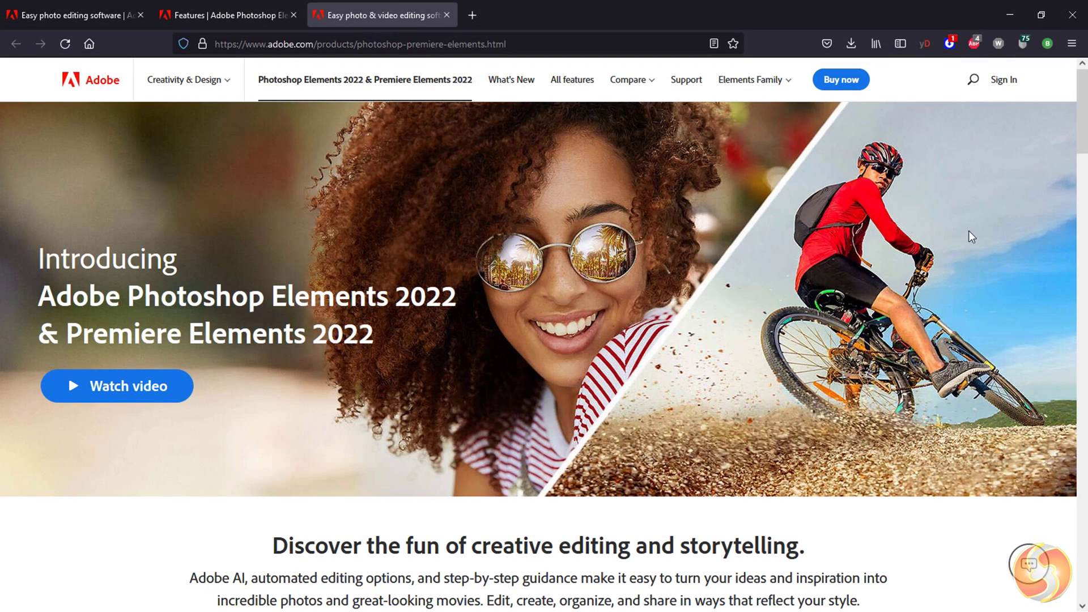
Step: Highlight the one-time purchase notes under the bundle, Photoshop Elements and Premiere Elements prices
scroll(966, 244, "down", 7)
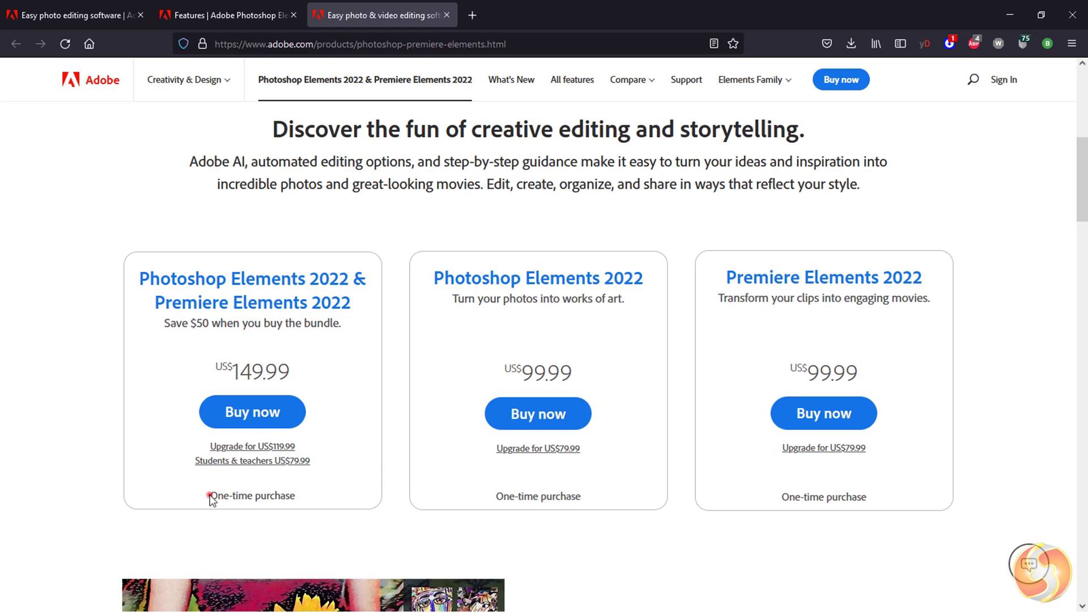
left_click_drag(211, 499, 311, 503)
left_click_drag(503, 496, 636, 507)
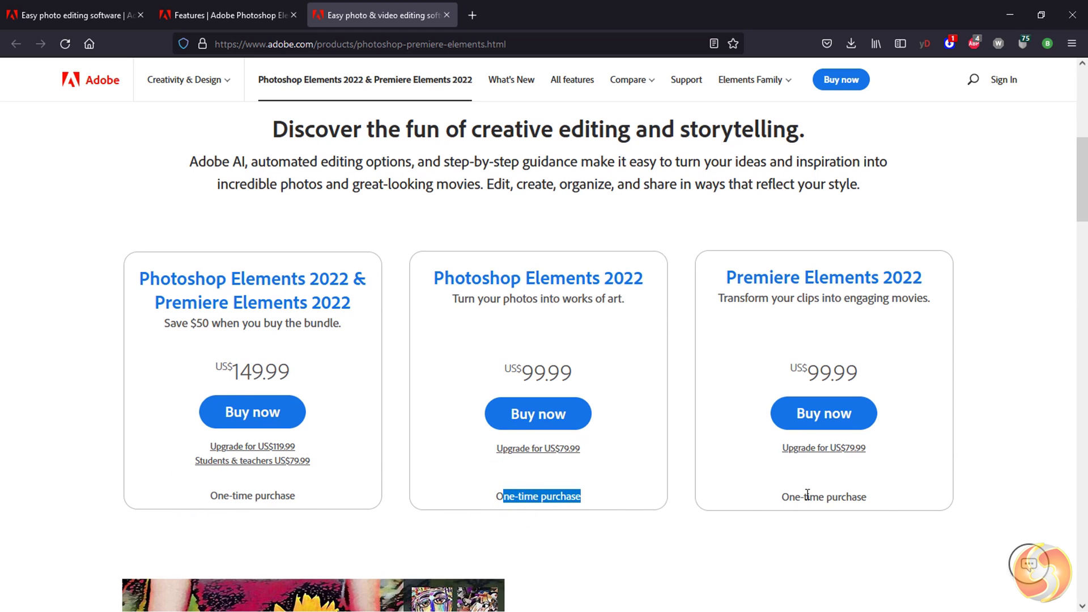
left_click_drag(867, 497, 784, 498)
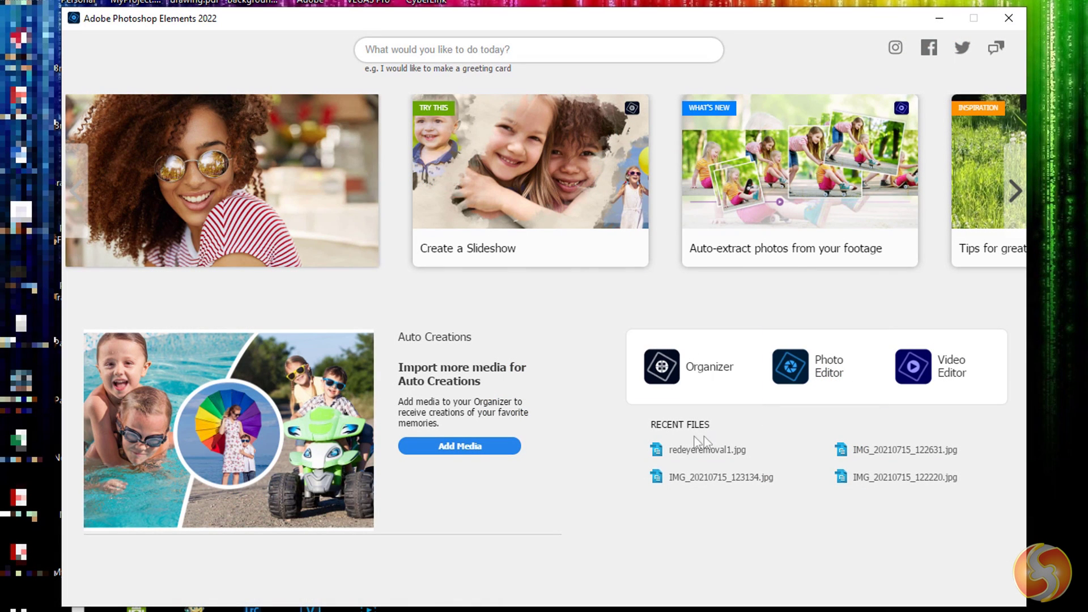
Step: Browse All Media in the Organizer, then launch the Video Editor
left_click(705, 376)
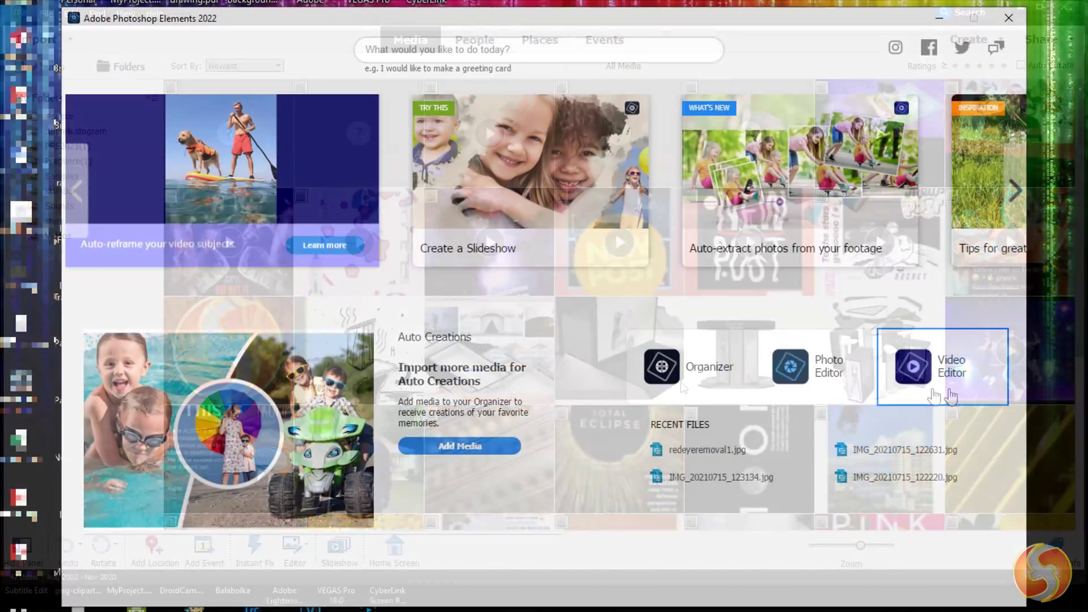
left_click(939, 375)
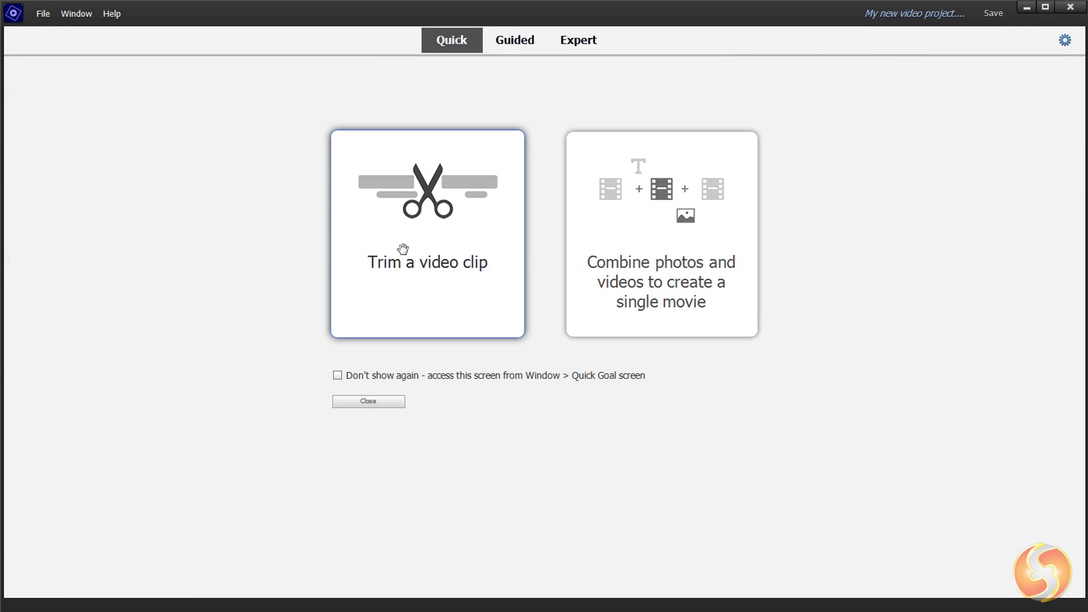
Step: Start the 'Trim a video clip' quick goal in Premiere Elements
left_click(403, 246)
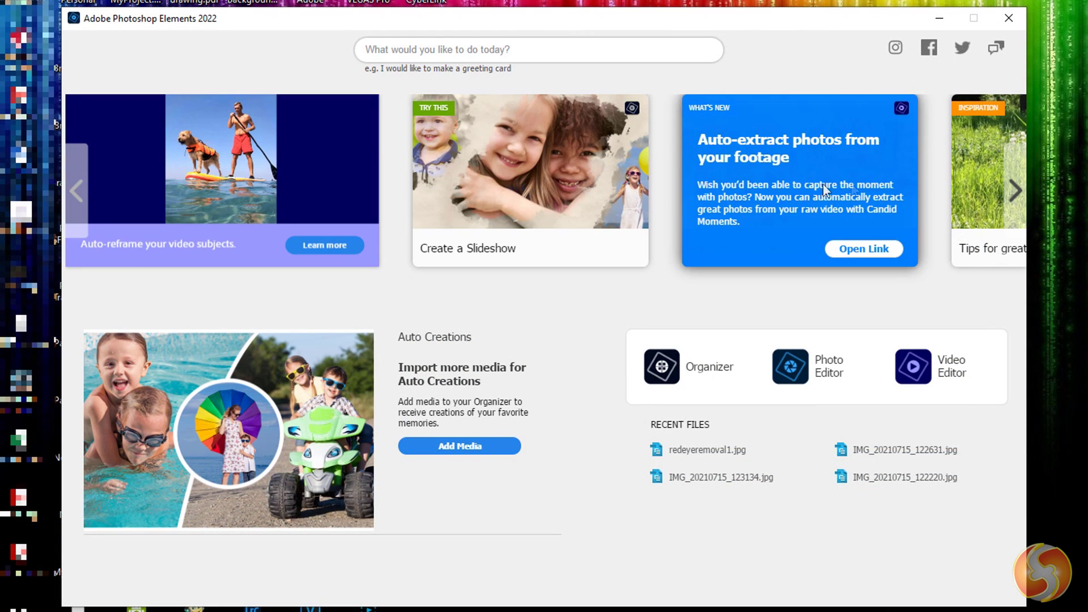
left_click(1024, 192)
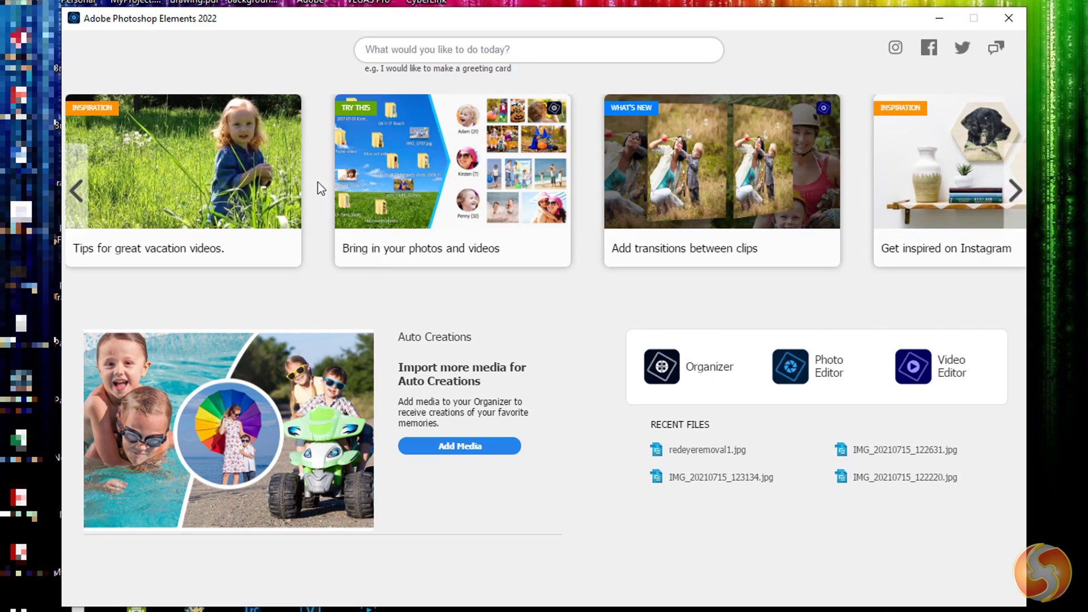
left_click(1017, 192)
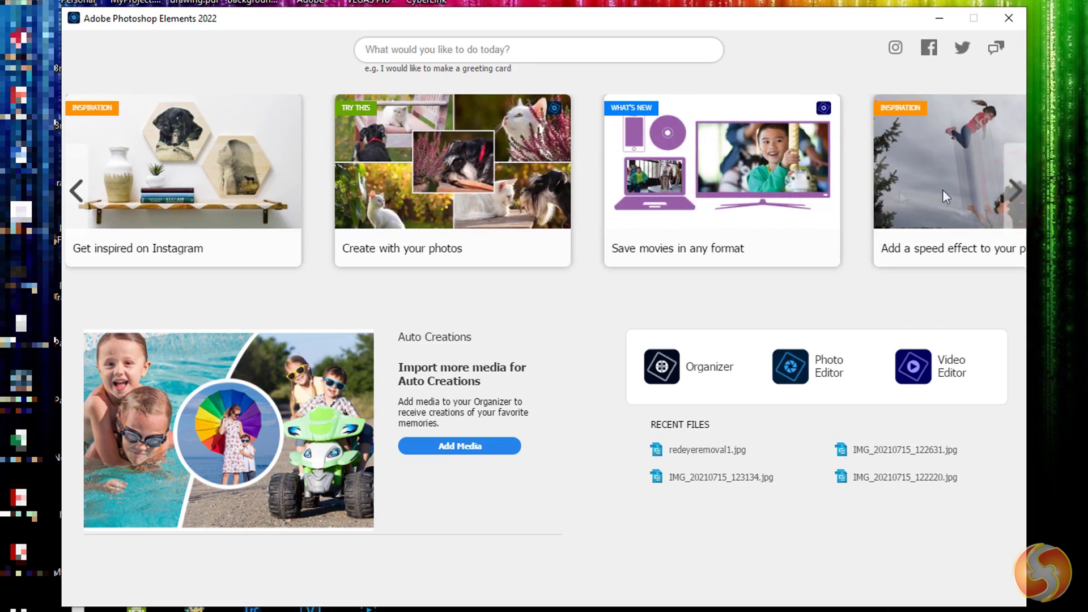
left_click(635, 55)
type("paint")
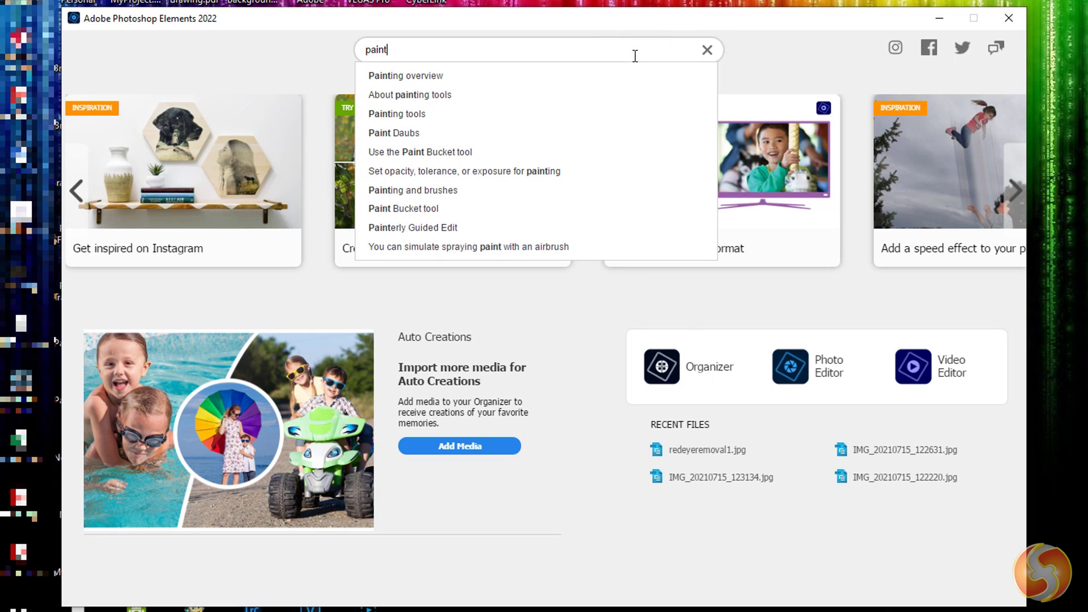
left_click(506, 113)
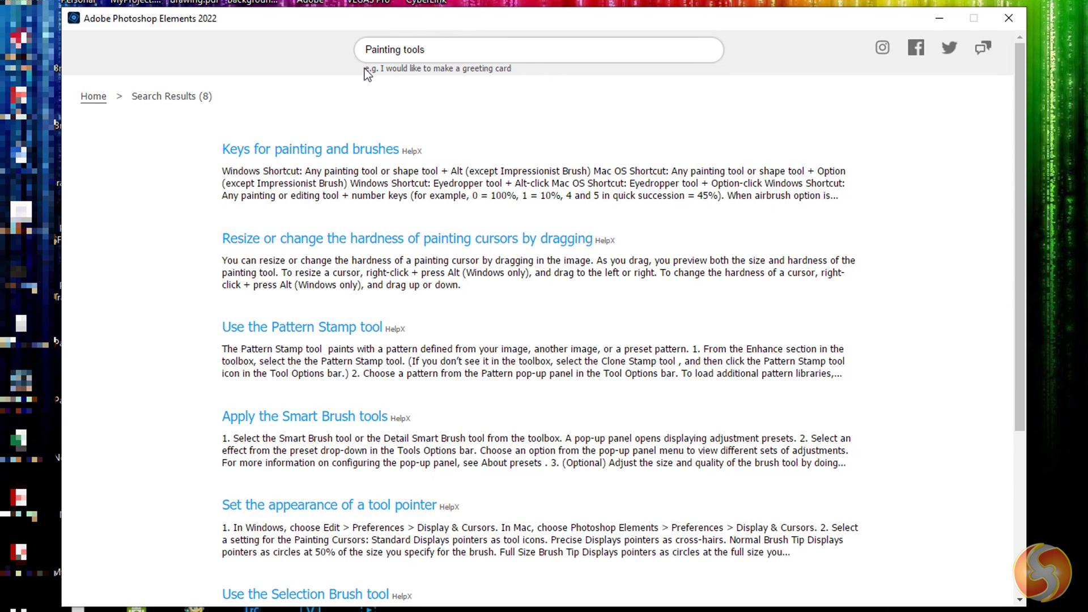
left_click(94, 95)
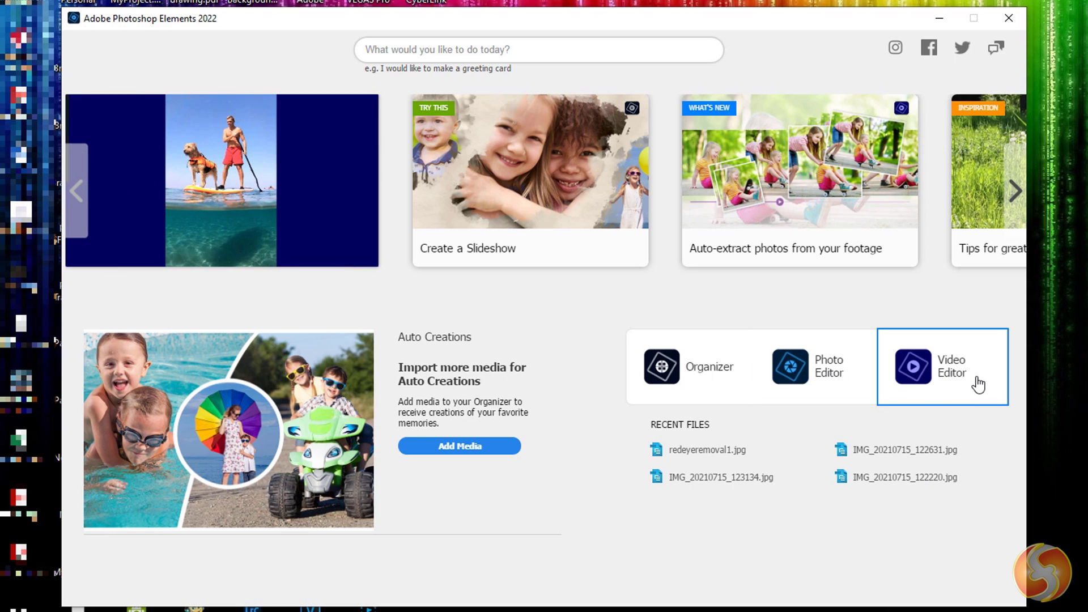
Step: Open the bay view, both crater photos and redeyeremoval1.jpg in the Photo Editor
left_click(805, 374)
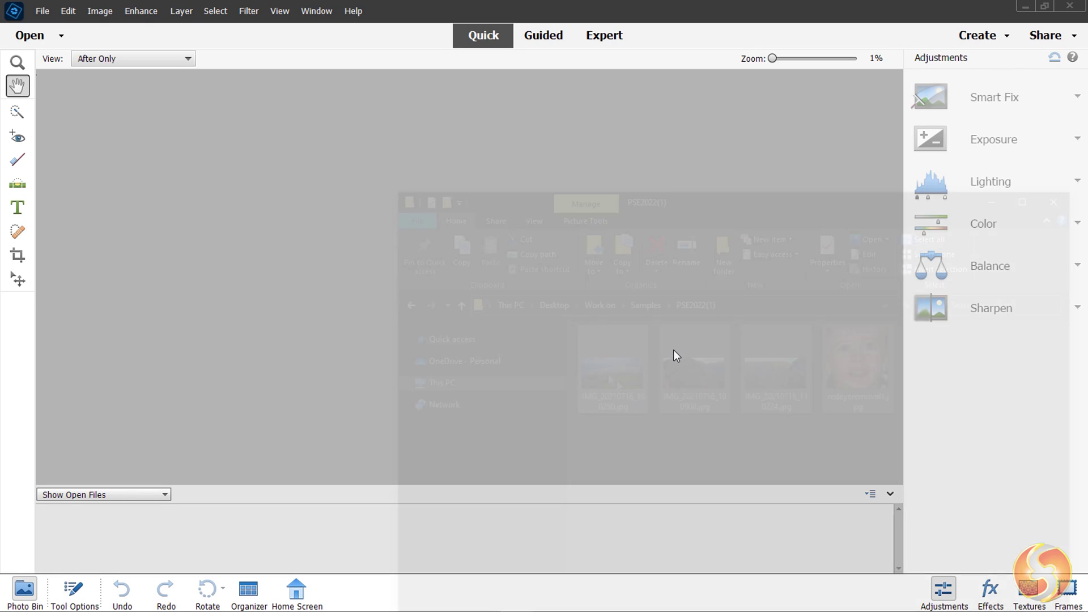
left_click_drag(673, 352, 294, 300)
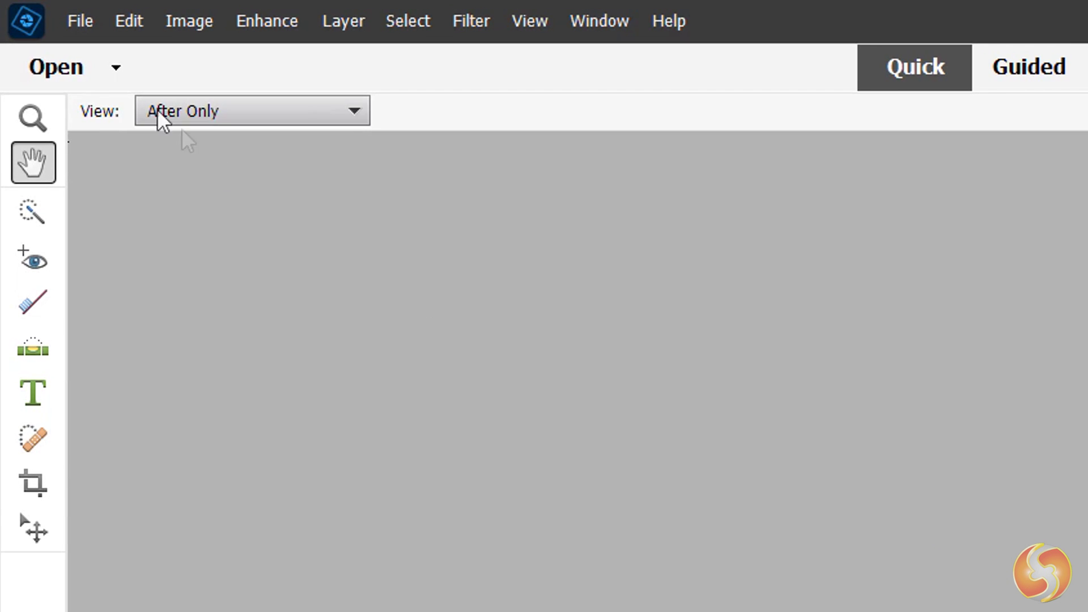
left_click(26, 33)
left_click(448, 217)
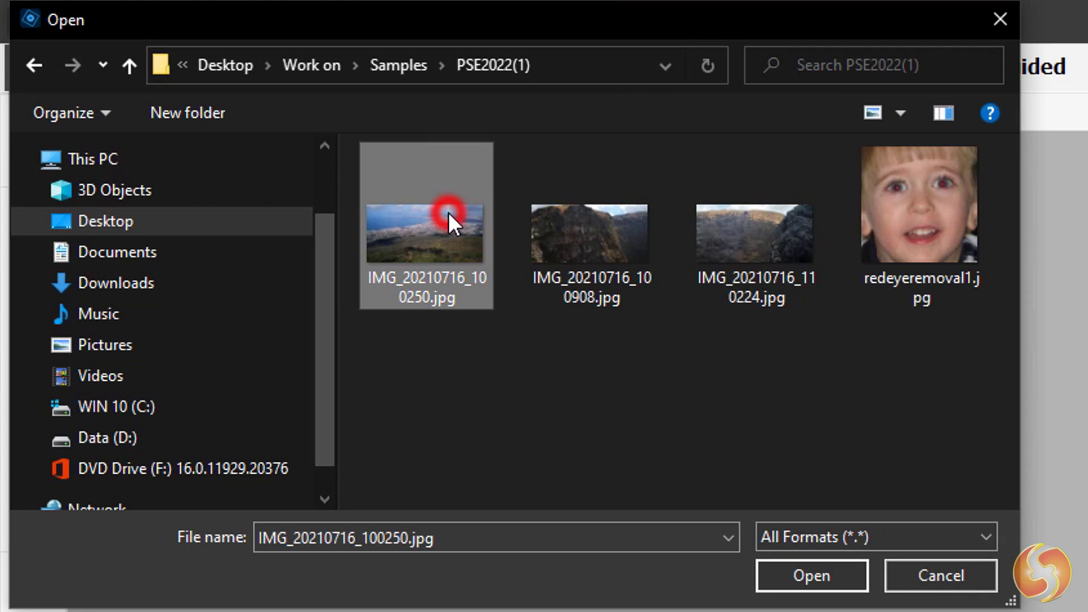
left_click(625, 249)
left_click(757, 243)
left_click(903, 243)
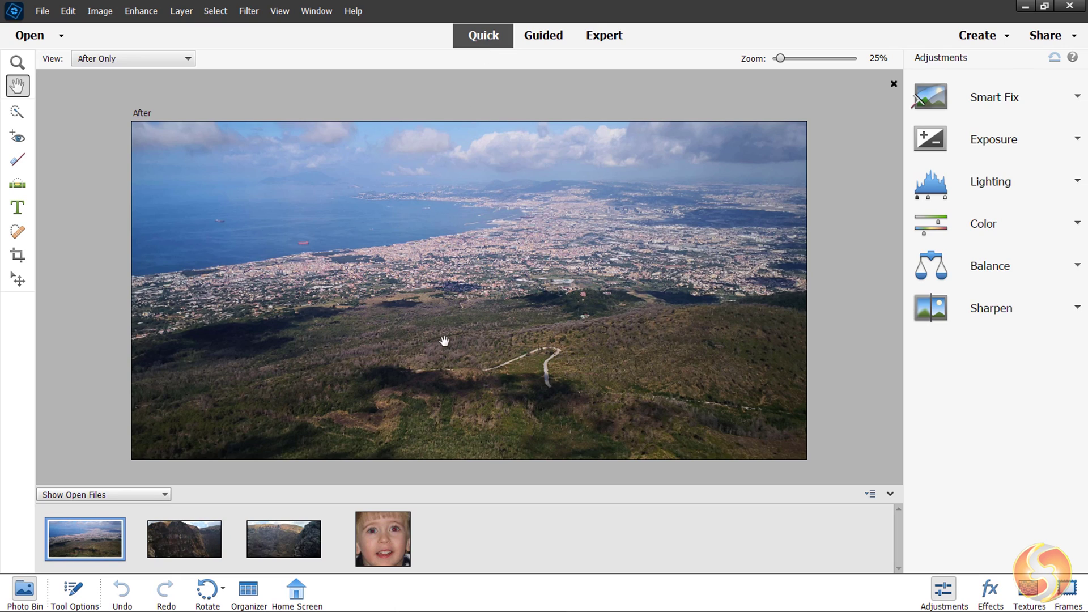
left_click(197, 549)
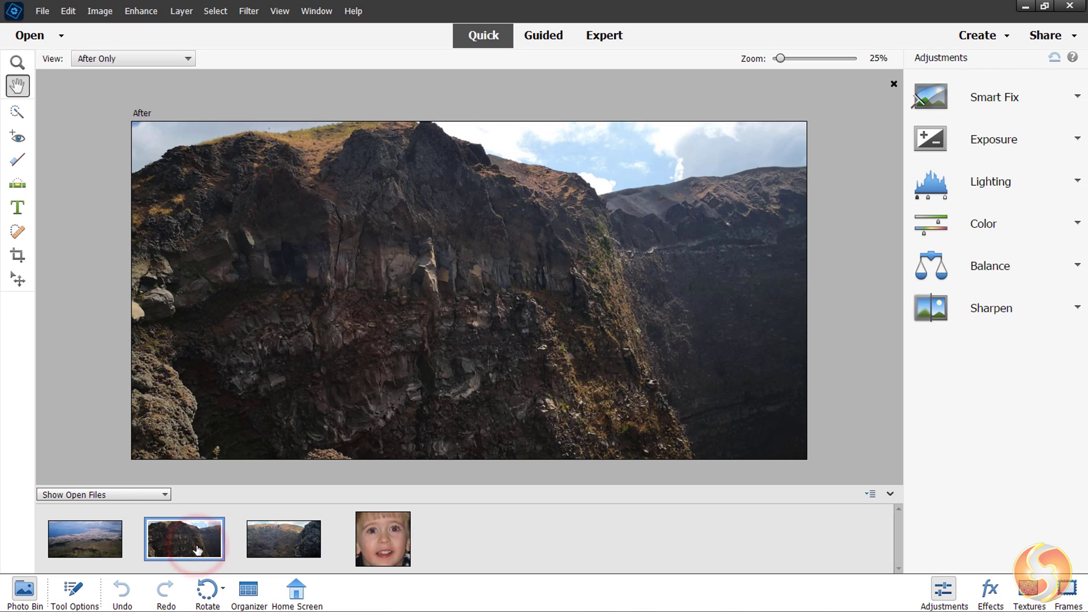
left_click(290, 543)
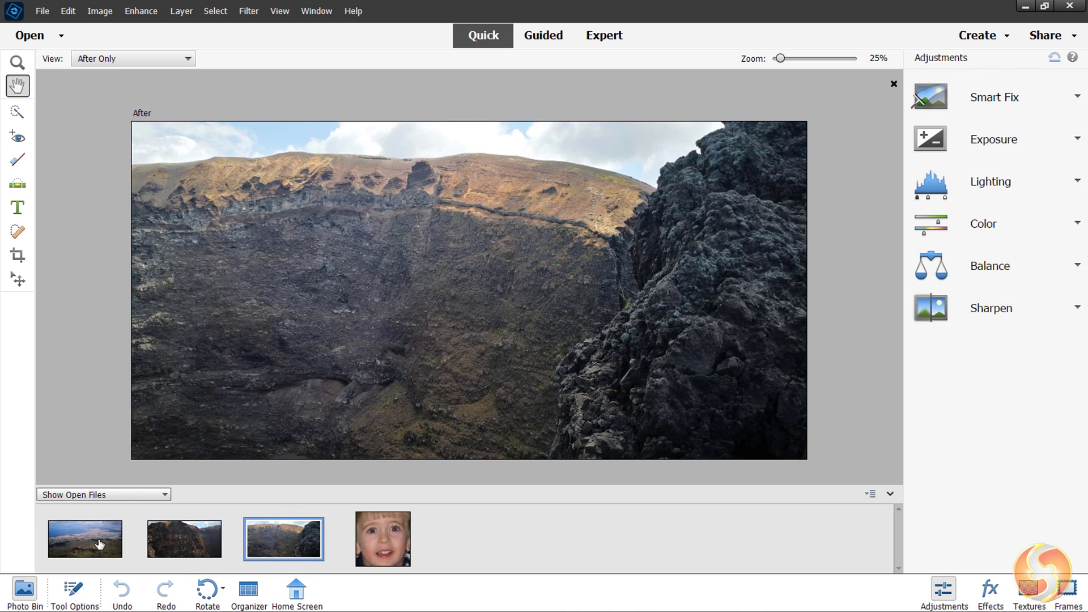
left_click(100, 544)
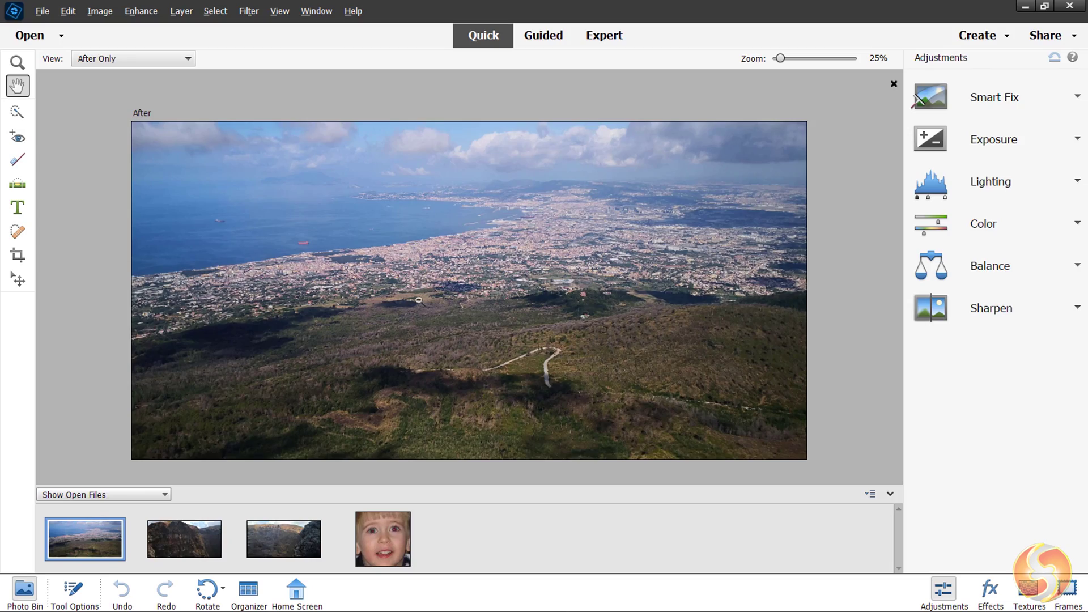
left_click_drag(418, 299, 449, 281)
scroll(448, 281, "up", 3)
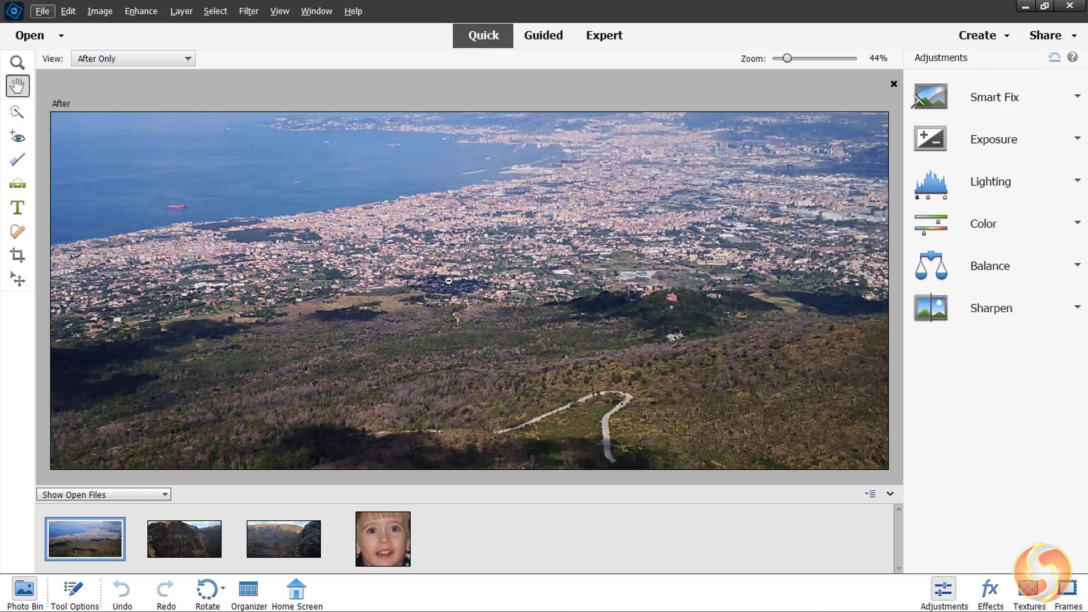
left_click_drag(582, 240, 578, 238)
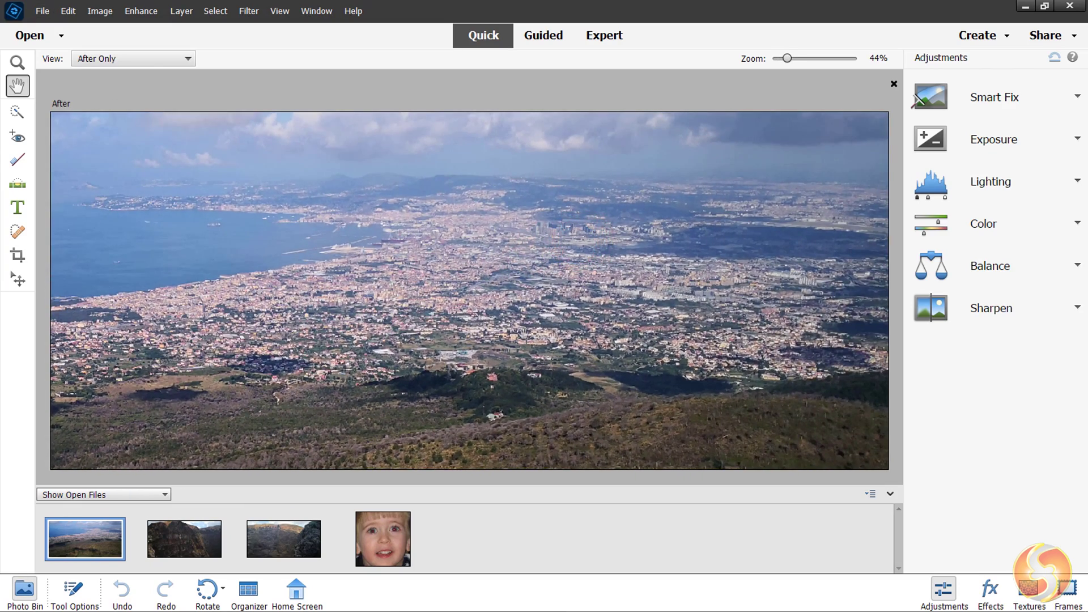
left_click_drag(670, 342, 286, 257)
scroll(541, 351, "down", 3)
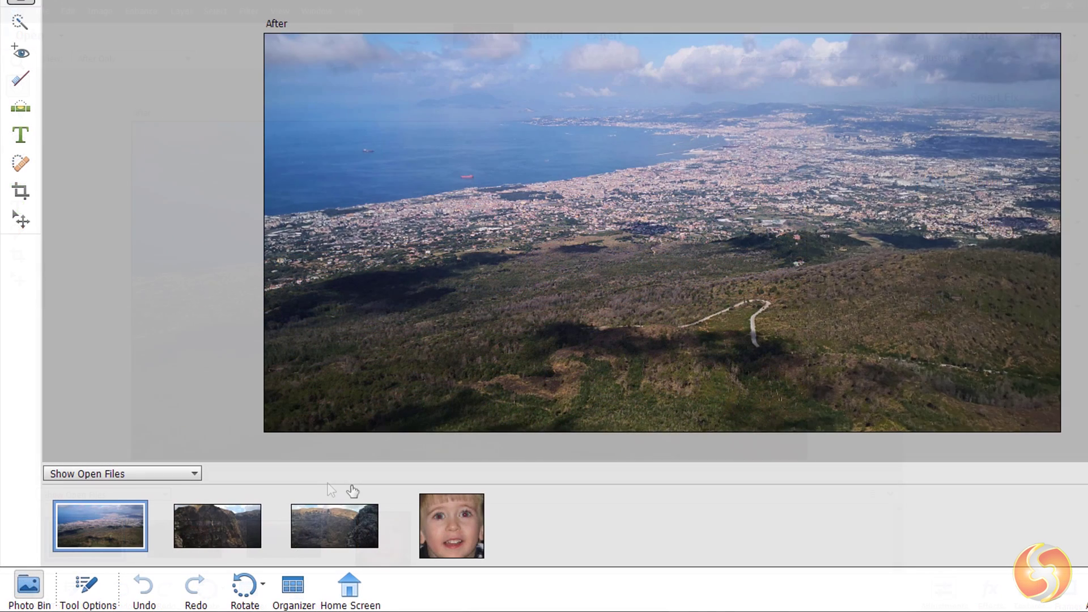
left_click(208, 592)
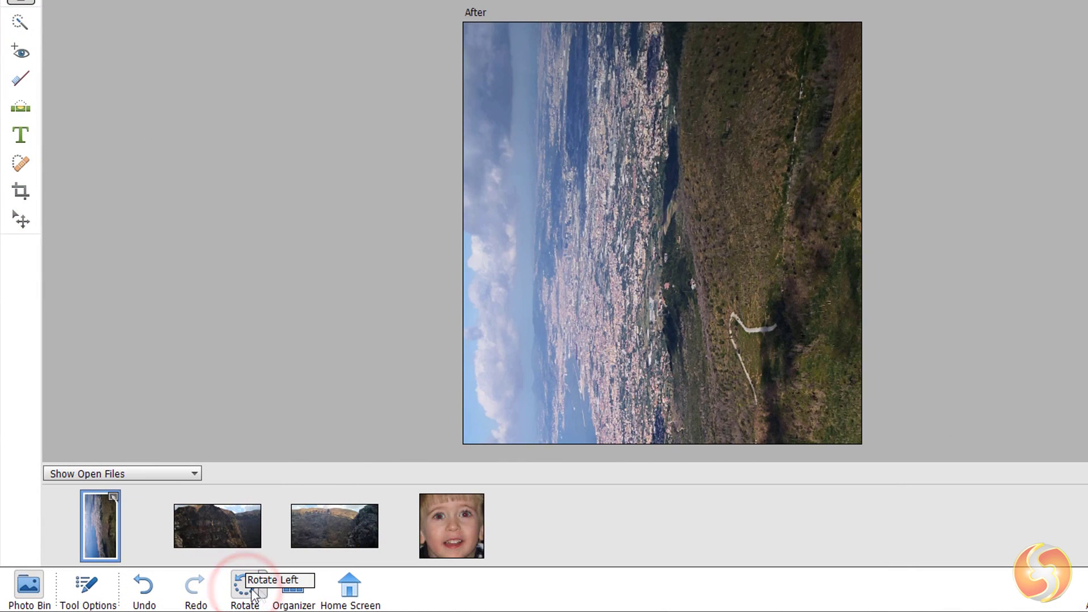
left_click(260, 584)
left_click(250, 552)
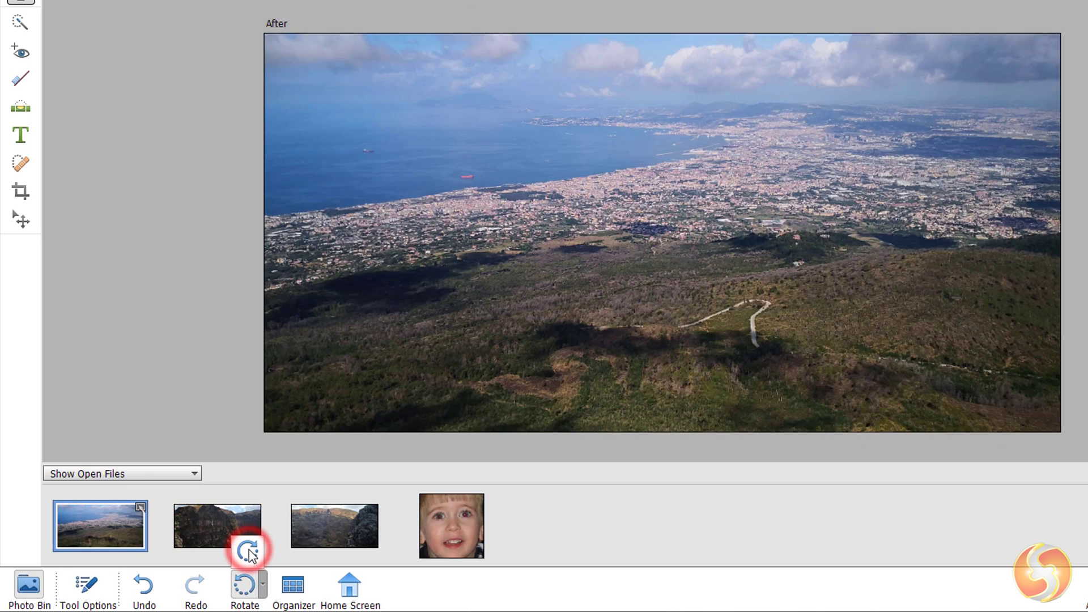
left_click(425, 587)
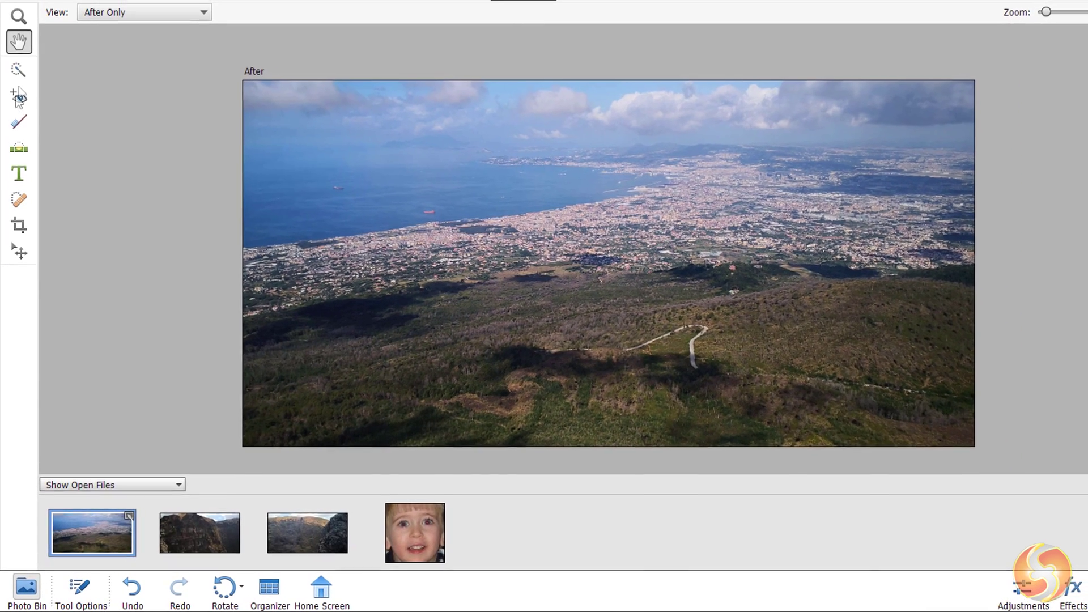
Step: Try the Quick Selection, Red Eye, Whiten Teeth, Straighten and Type tools, ending on Quick Selection
left_click(20, 22)
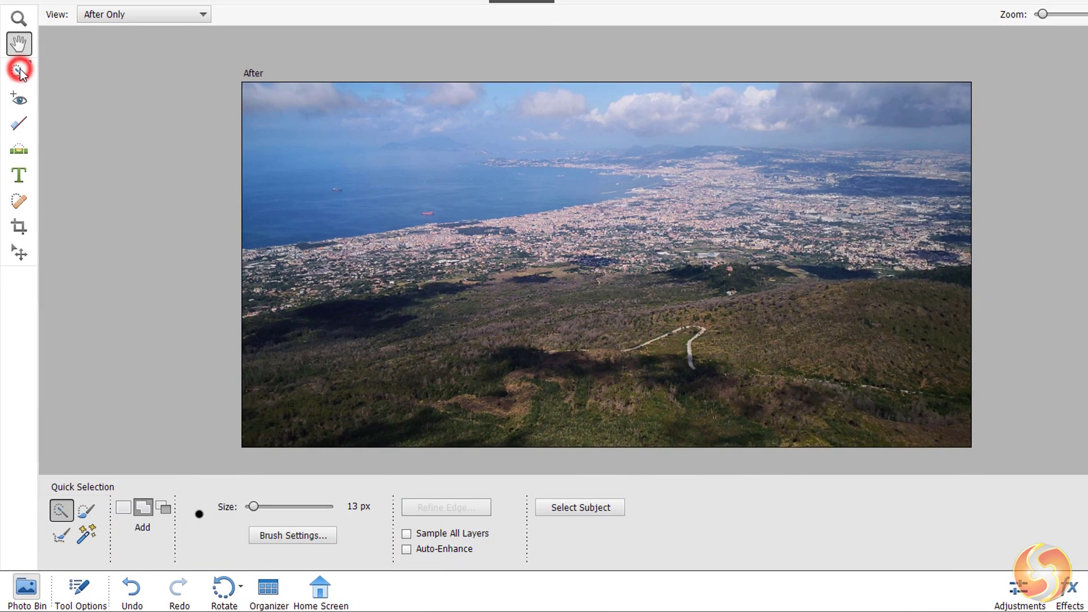
left_click(18, 99)
left_click(20, 126)
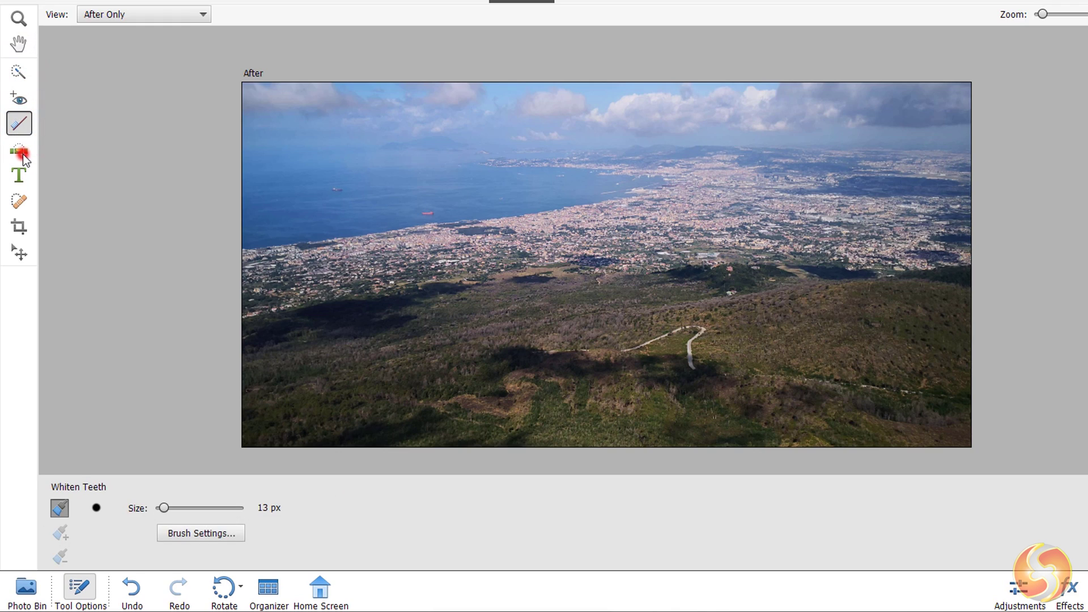
left_click(19, 151)
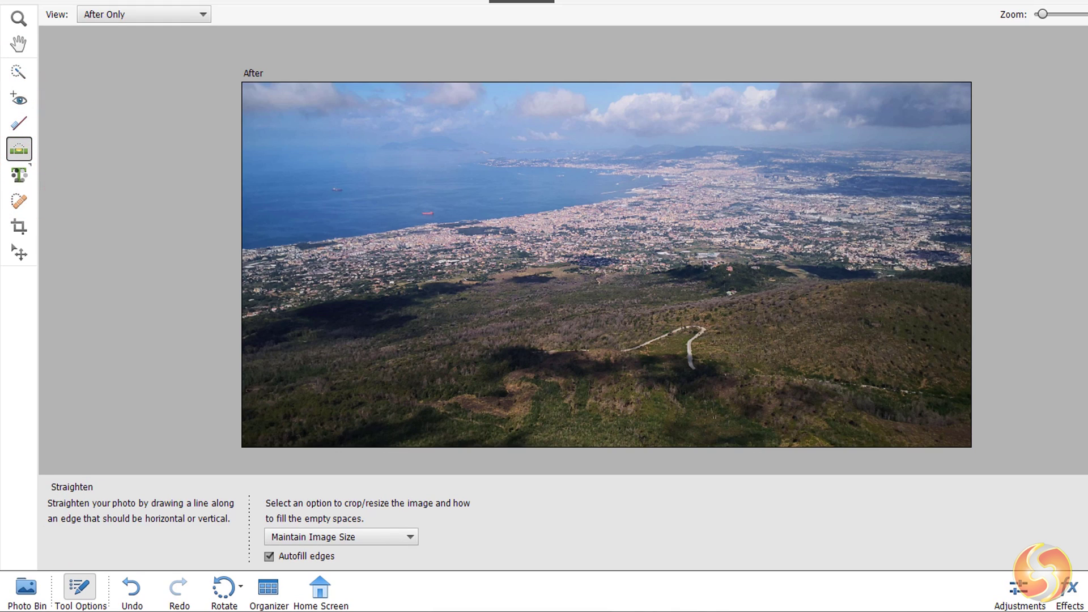
left_click(18, 185)
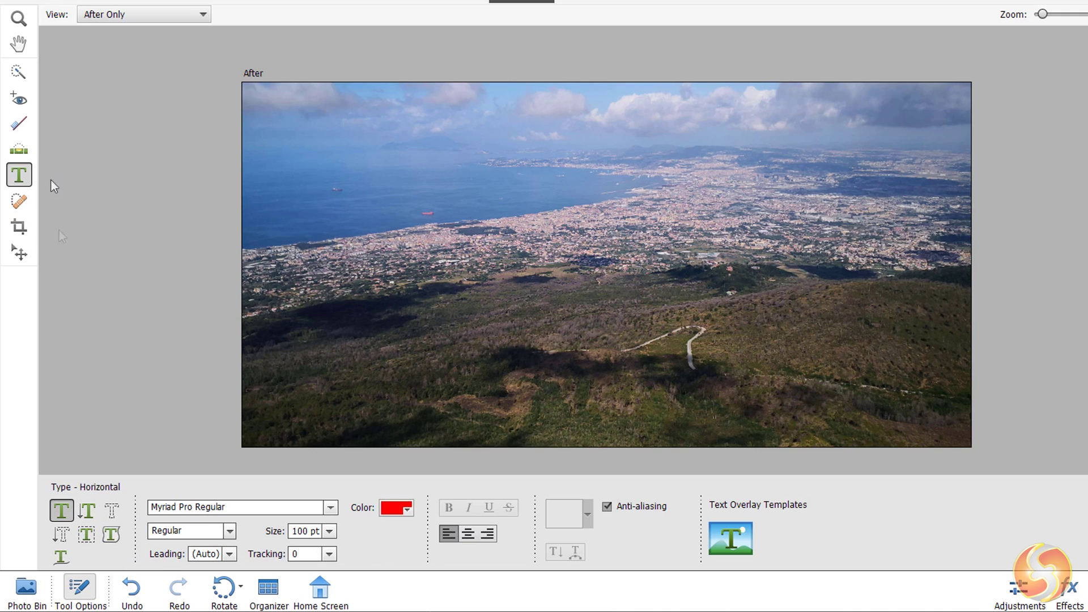
left_click(18, 74)
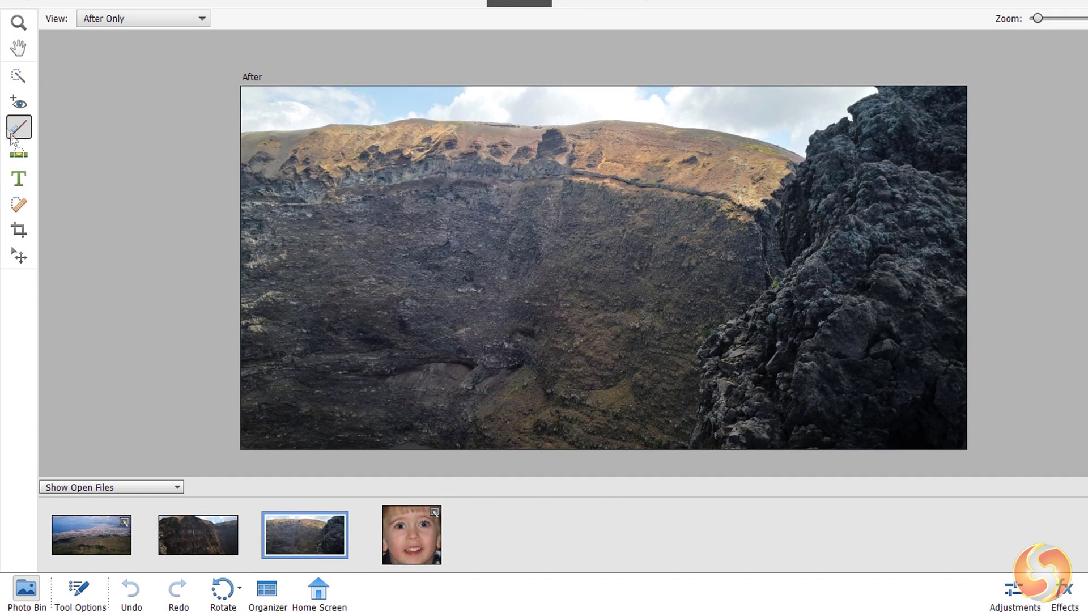
Step: Straighten the crater photo along the dark rock band so the ledge runs level
left_click(19, 157)
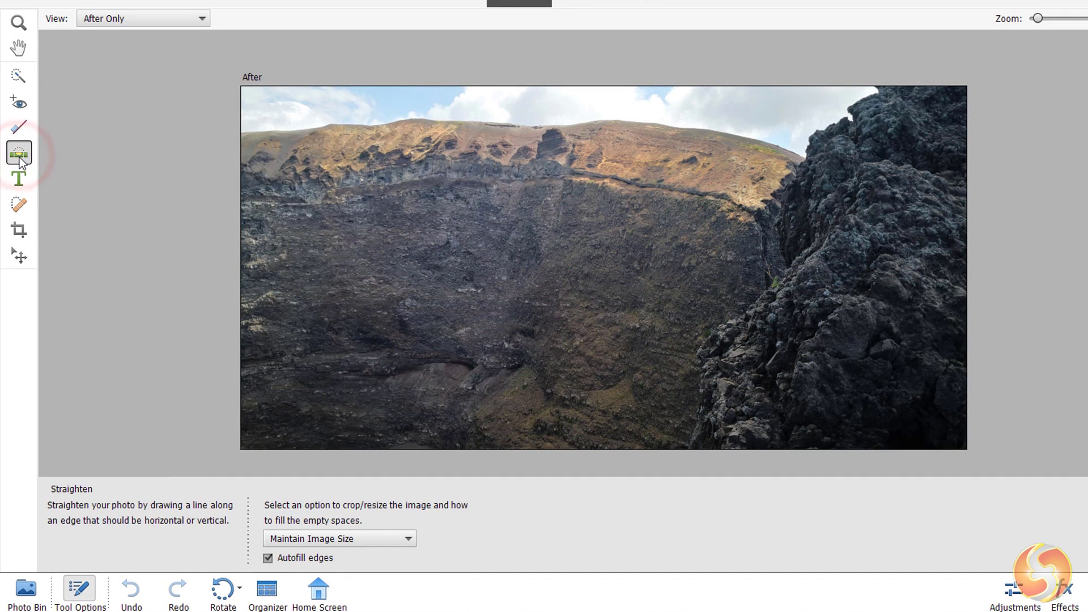
mouse_move(266, 274)
left_mouse_down()
mouse_move(929, 262)
mouse_move(957, 250)
left_mouse_up()
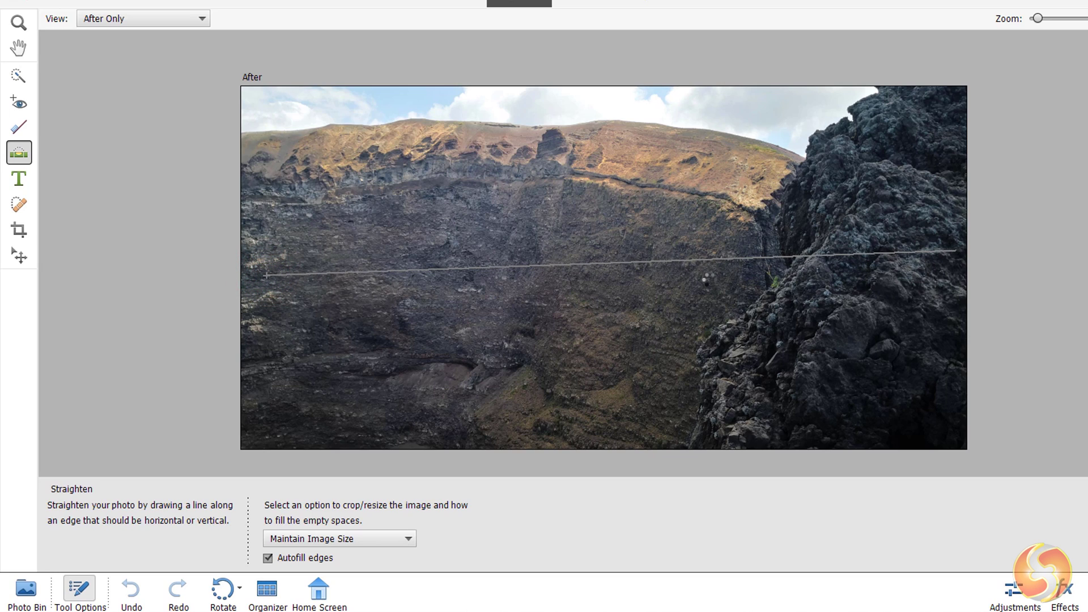
left_click_drag(957, 251, 957, 251)
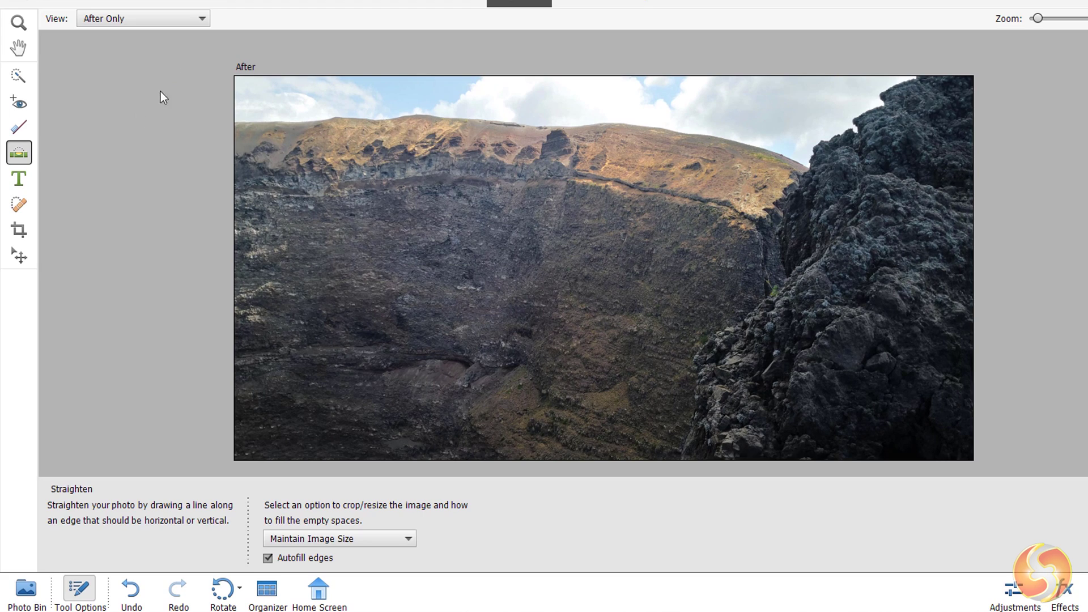
left_click(20, 231)
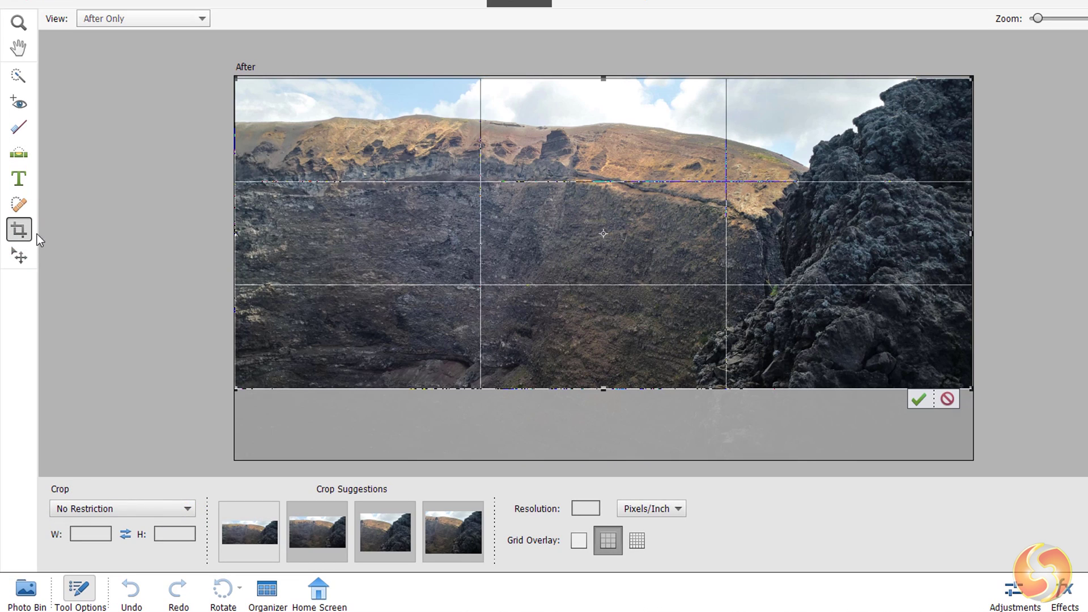
Step: Crop to a tighter, slightly rotated frame of the crater wall, trimming dark rock and sky
key("Escape")
mouse_move(340, 104)
left_mouse_down()
mouse_move(688, 271)
mouse_move(846, 403)
left_mouse_up()
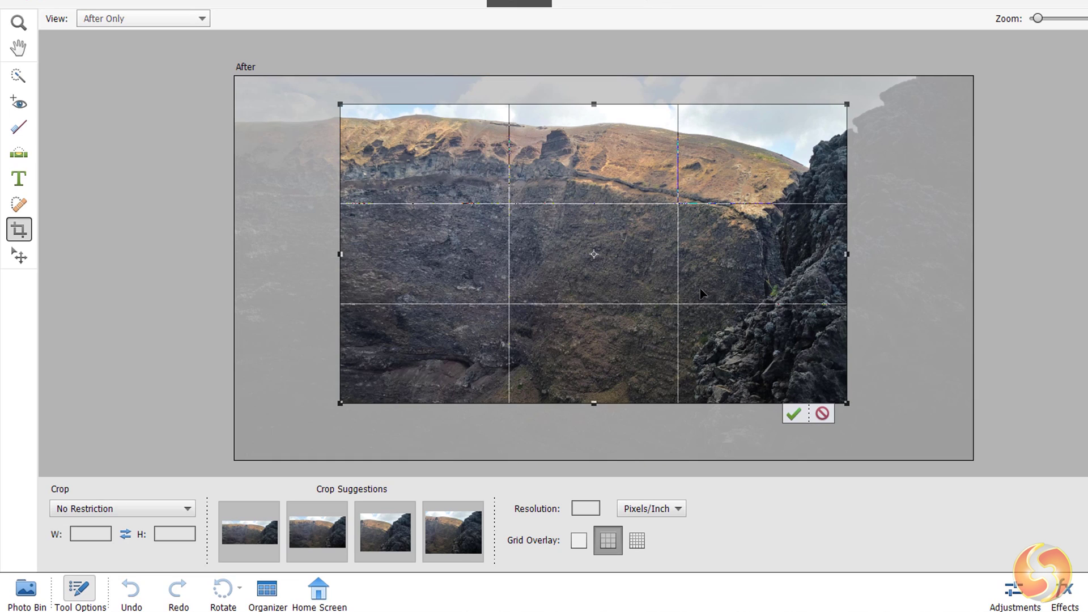
left_click_drag(723, 287, 697, 279)
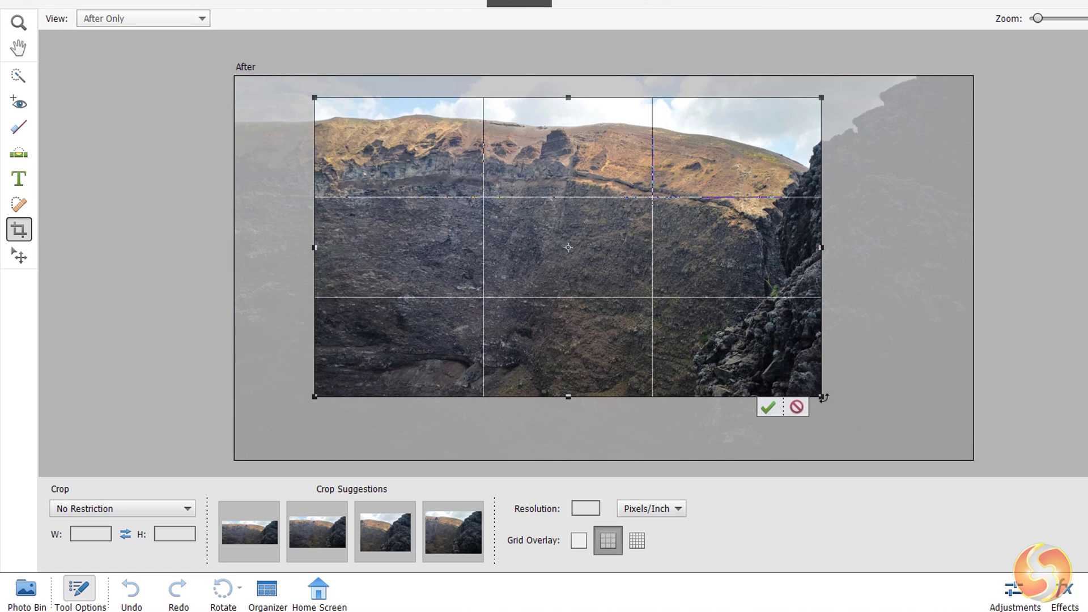
left_click_drag(821, 396, 887, 302)
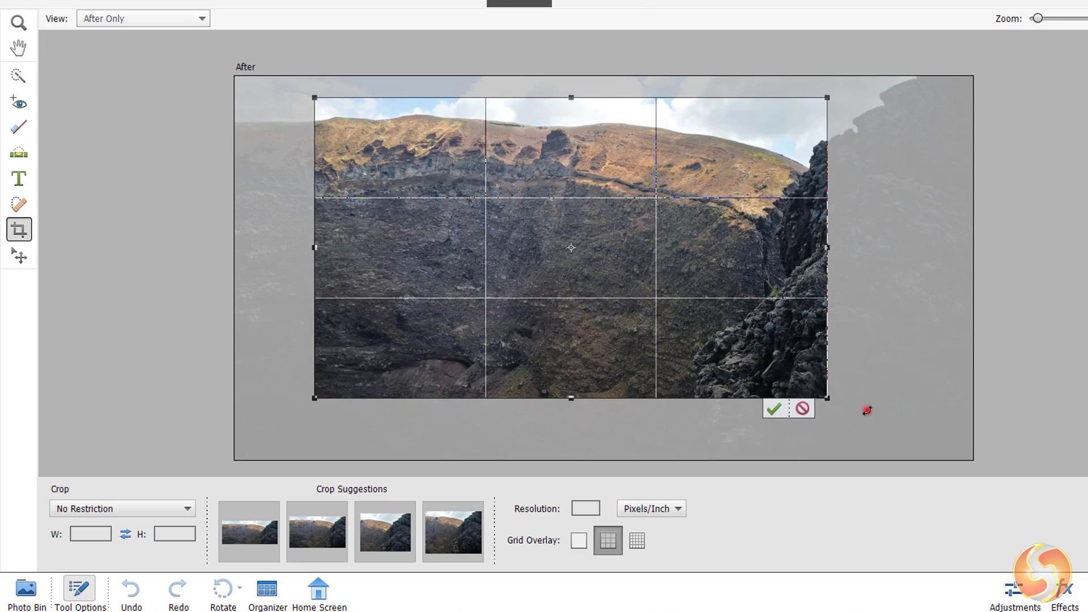
left_click_drag(867, 410, 818, 391)
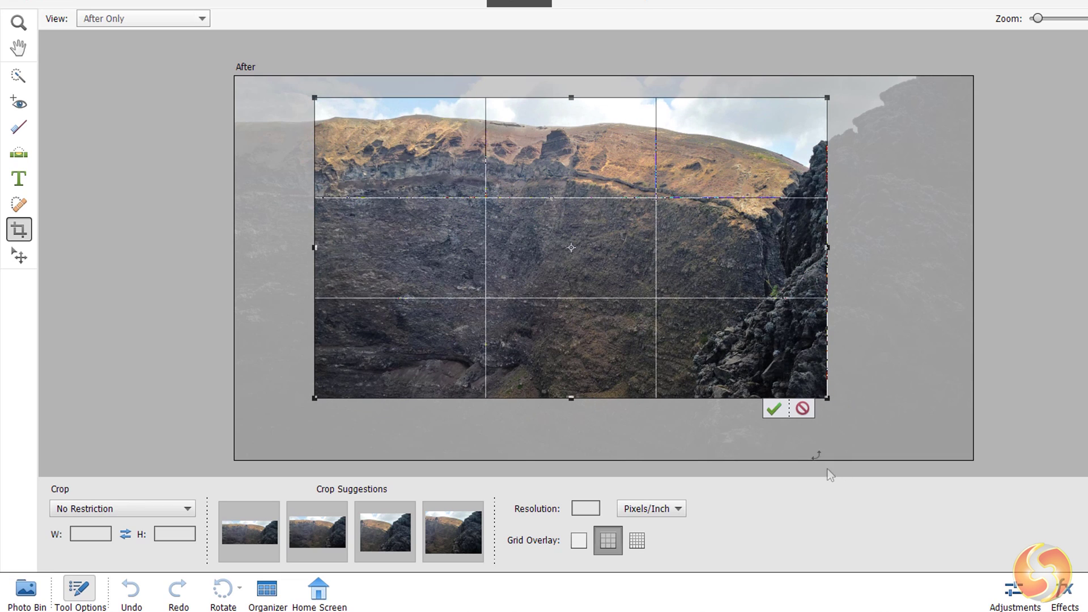
left_click(780, 415)
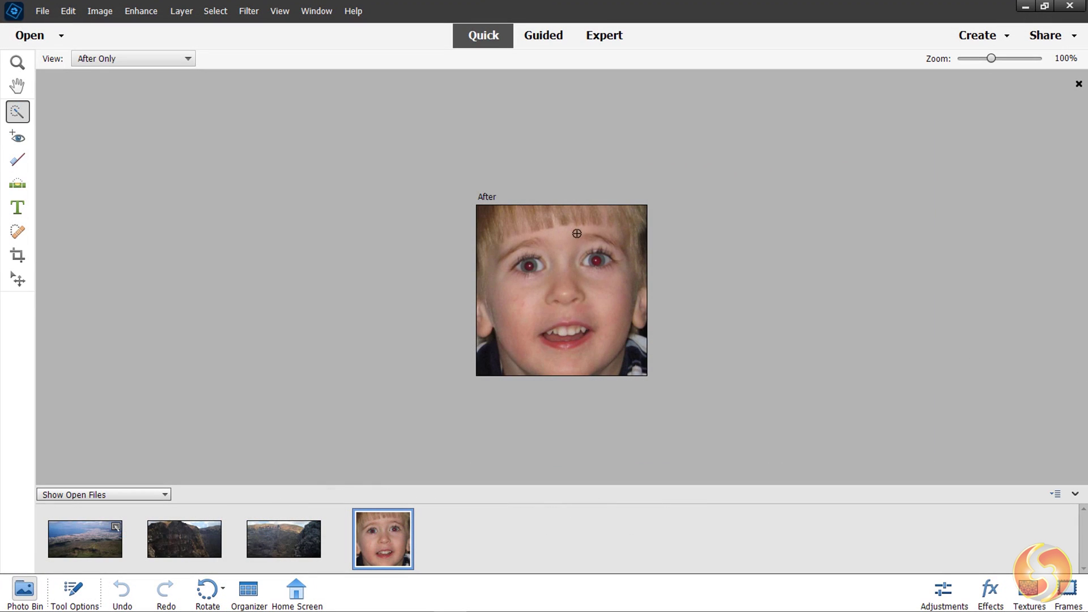
Step: Fix red eye in both of the child's eyes and whiten the front tooth
scroll(577, 234, "up", 4)
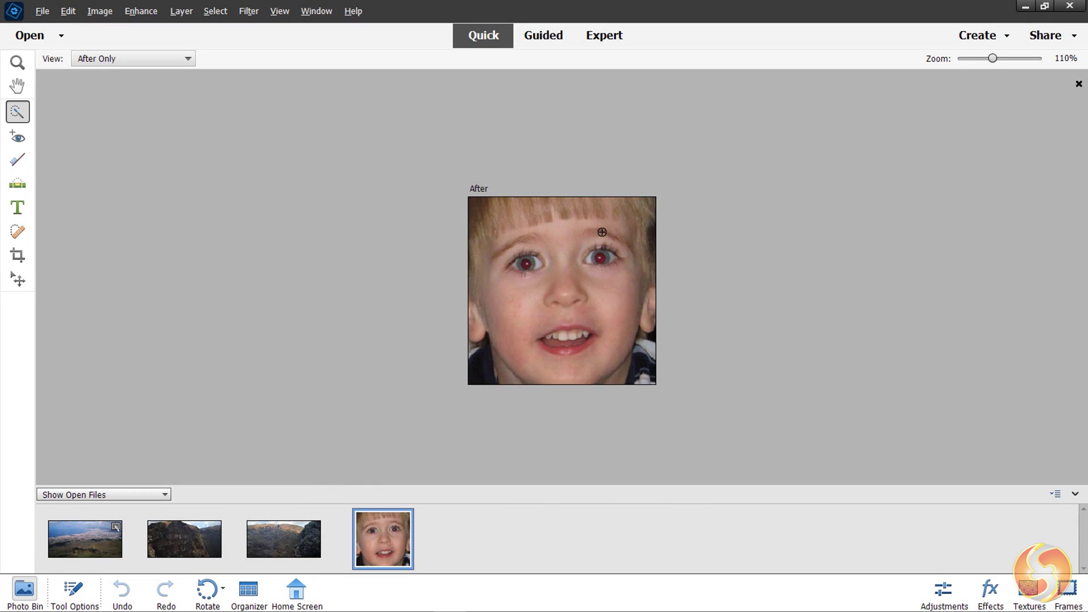
left_click(17, 136)
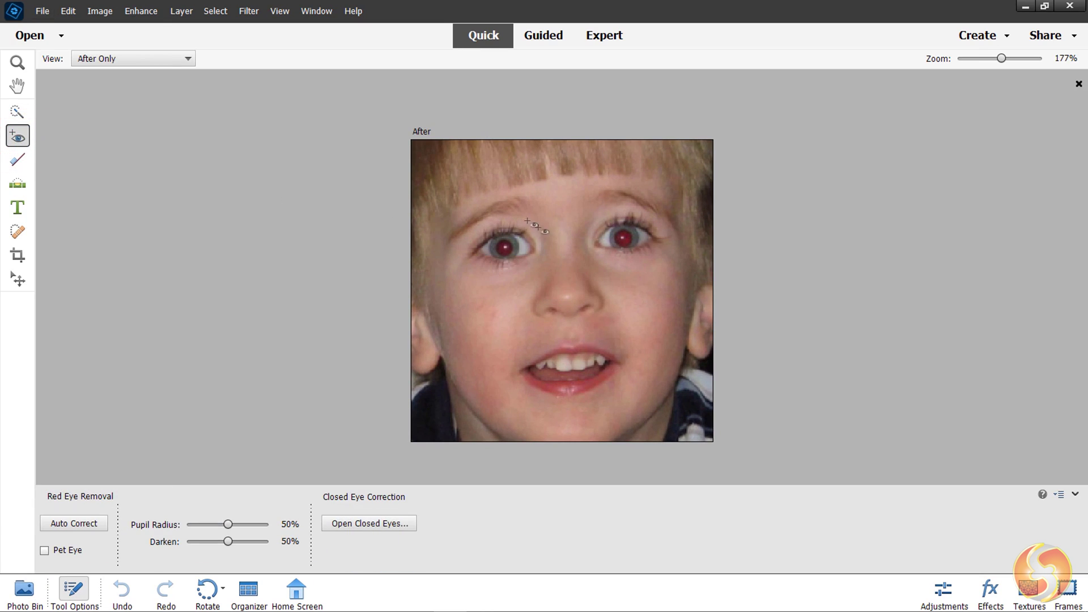
left_click_drag(489, 233, 554, 282)
left_click_drag(556, 195, 632, 232)
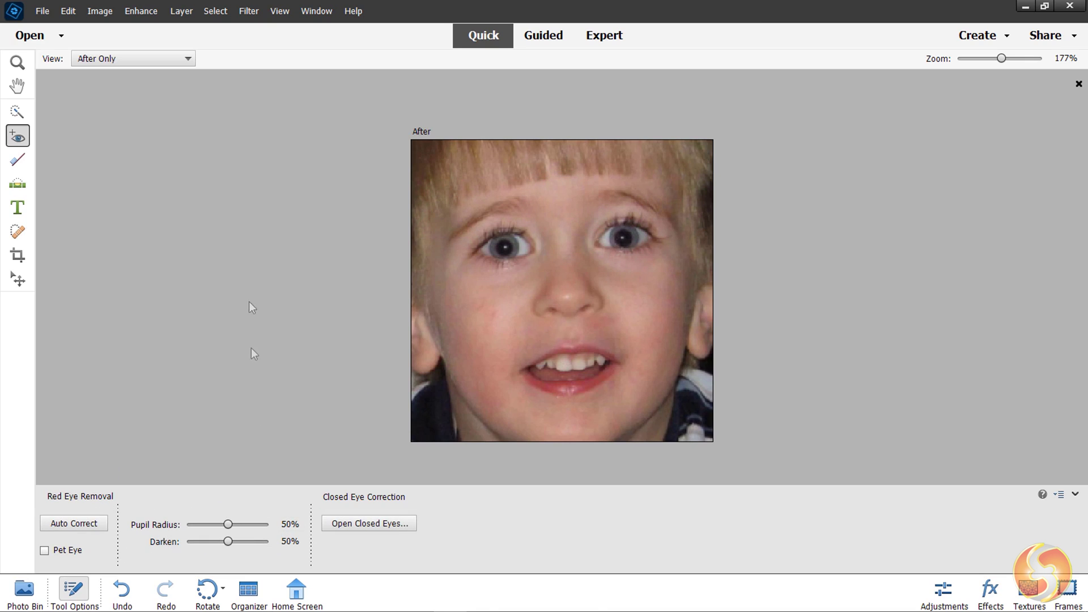
left_click(18, 161)
mouse_move(575, 363)
left_mouse_down()
mouse_move(598, 364)
mouse_move(587, 375)
mouse_move(541, 362)
left_mouse_up()
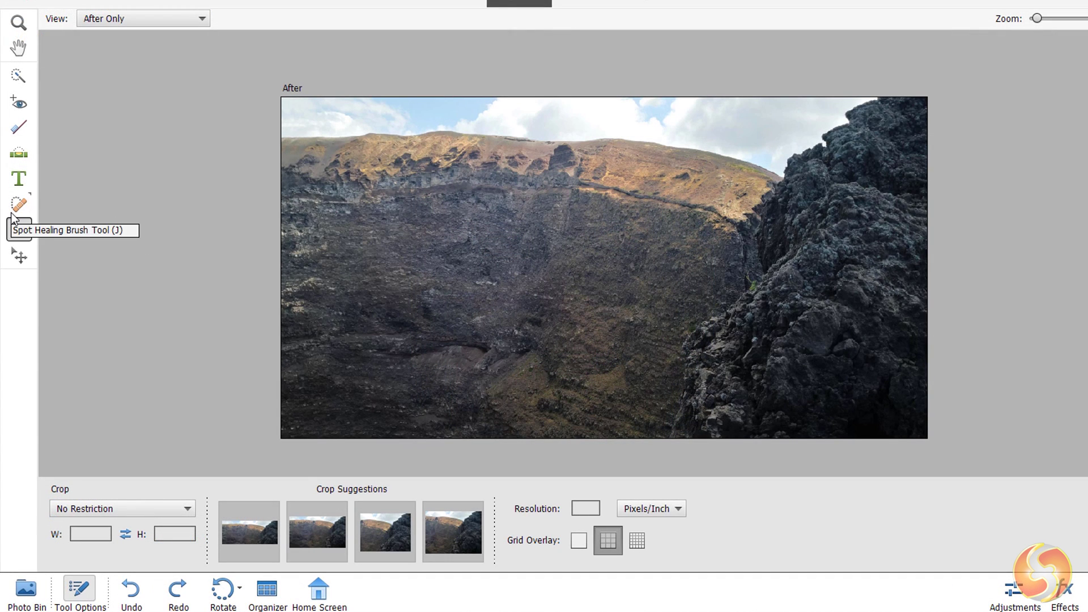
Step: Spot-heal the green plant and its stem out of the rock crevice
left_click(16, 207)
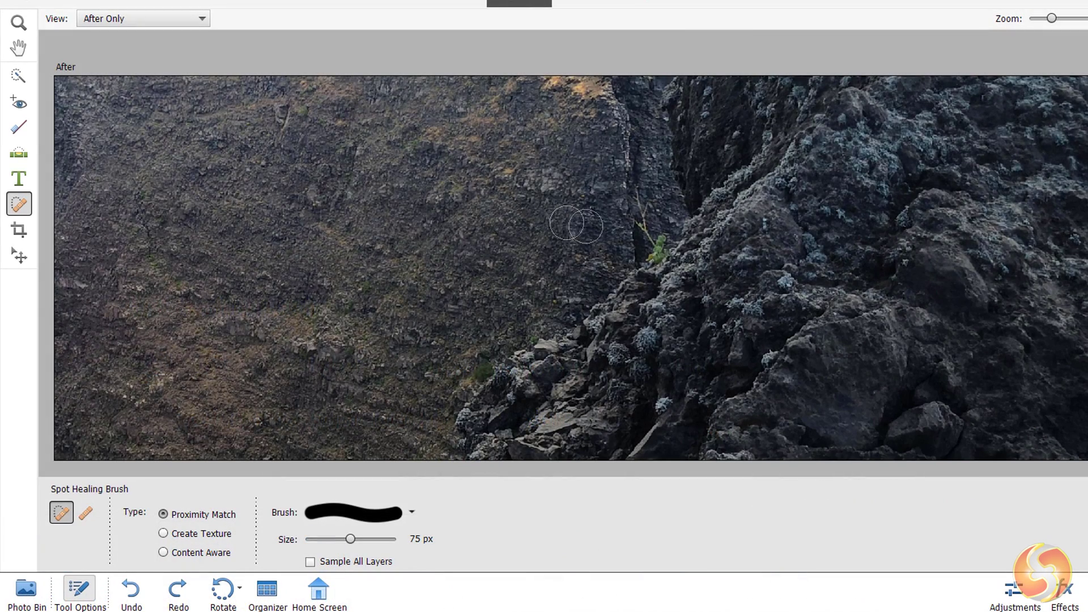
left_click(661, 244)
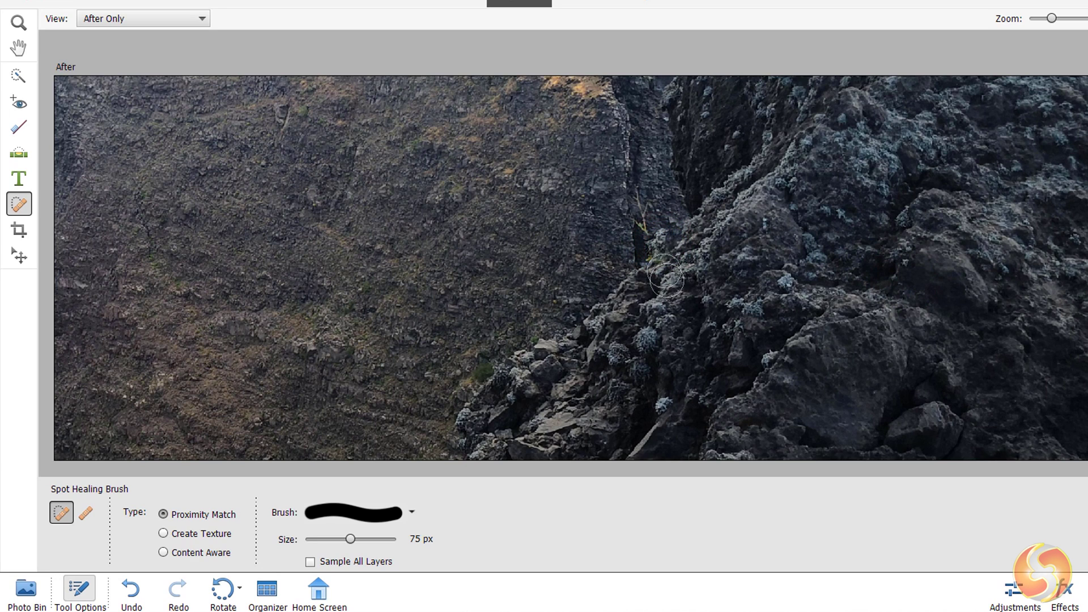
left_click(643, 224)
left_click(639, 196)
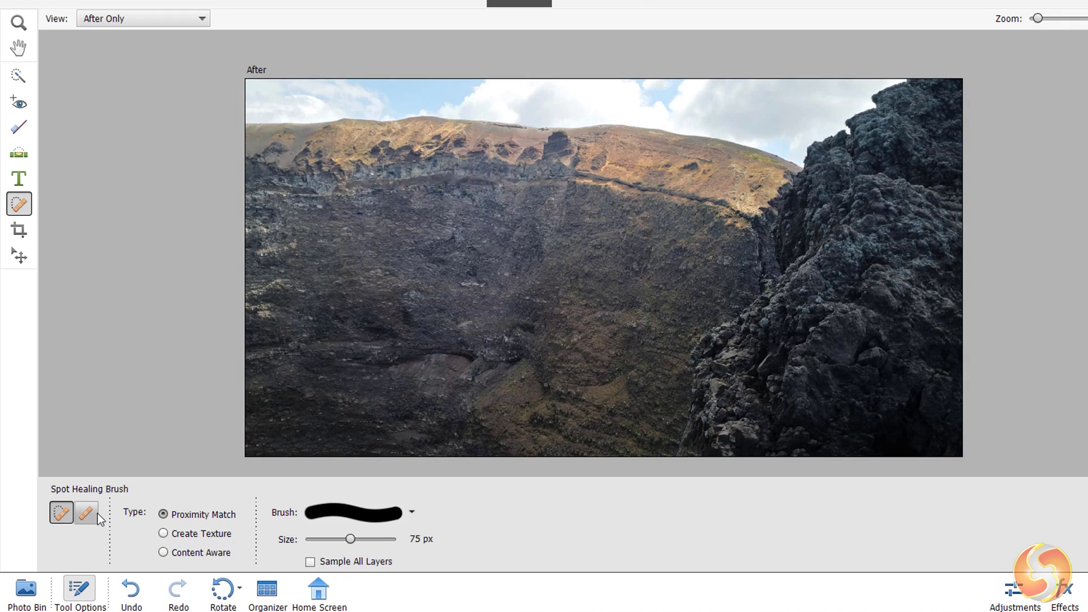
Step: Heal the crater slope and the sky's top edge with the Healing Brush, sampling nearby texture
left_click(88, 513)
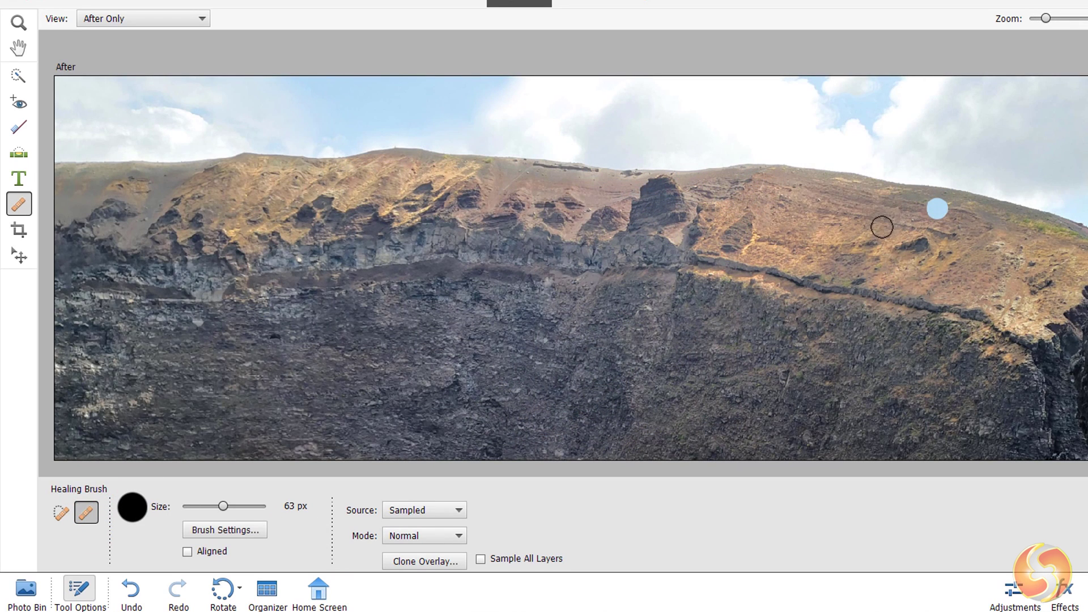
left_click(877, 214, "alt")
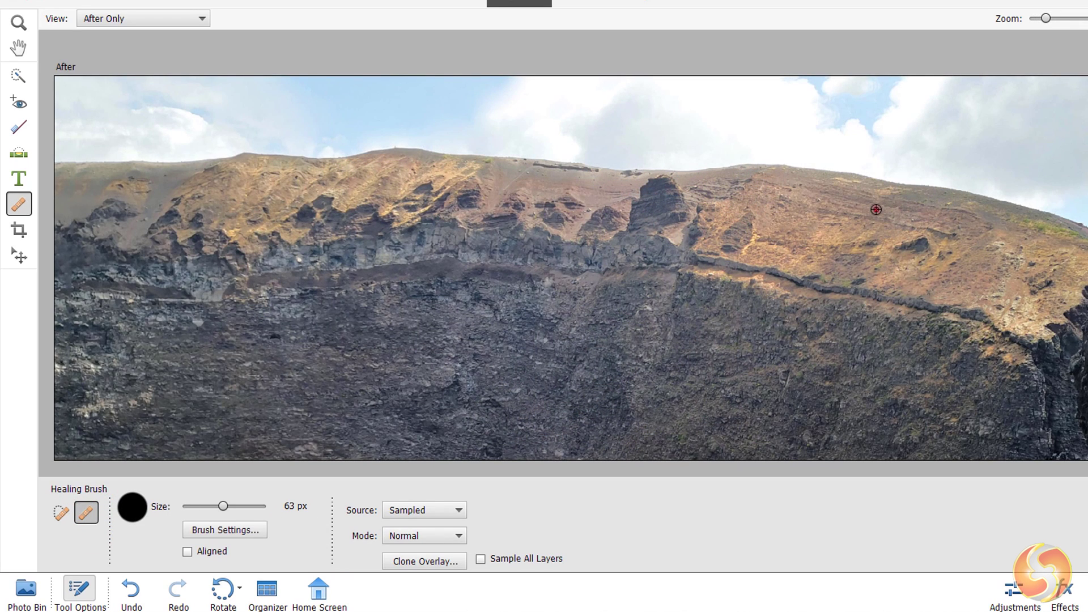
mouse_move(905, 217)
left_mouse_down()
mouse_move(903, 247)
mouse_move(968, 209)
left_mouse_up()
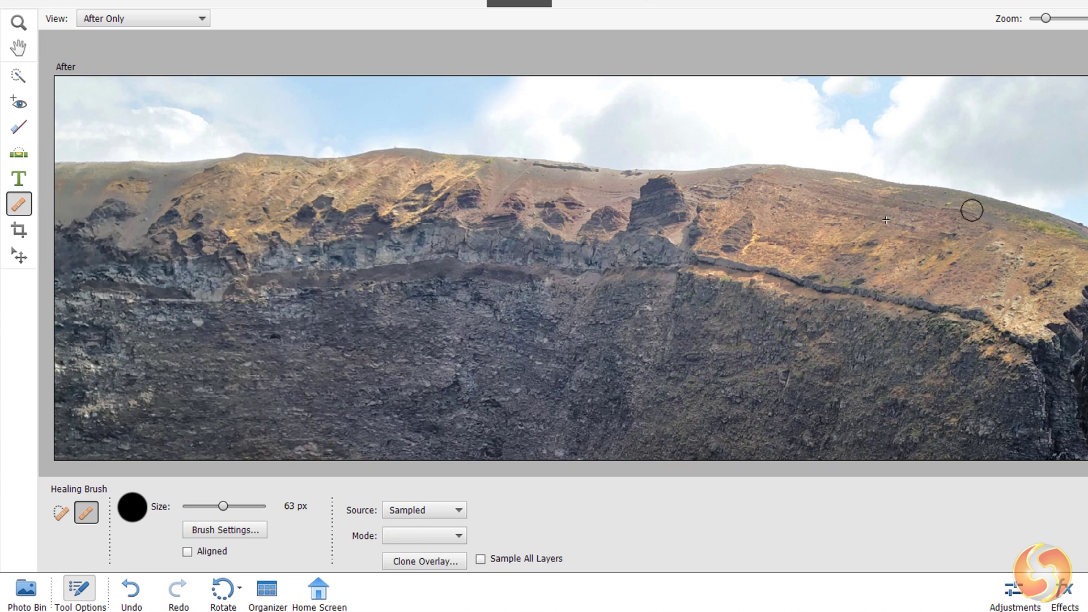
left_click(791, 202, "alt")
mouse_move(748, 213)
left_mouse_down()
mouse_move(743, 237)
mouse_move(723, 245)
left_mouse_up()
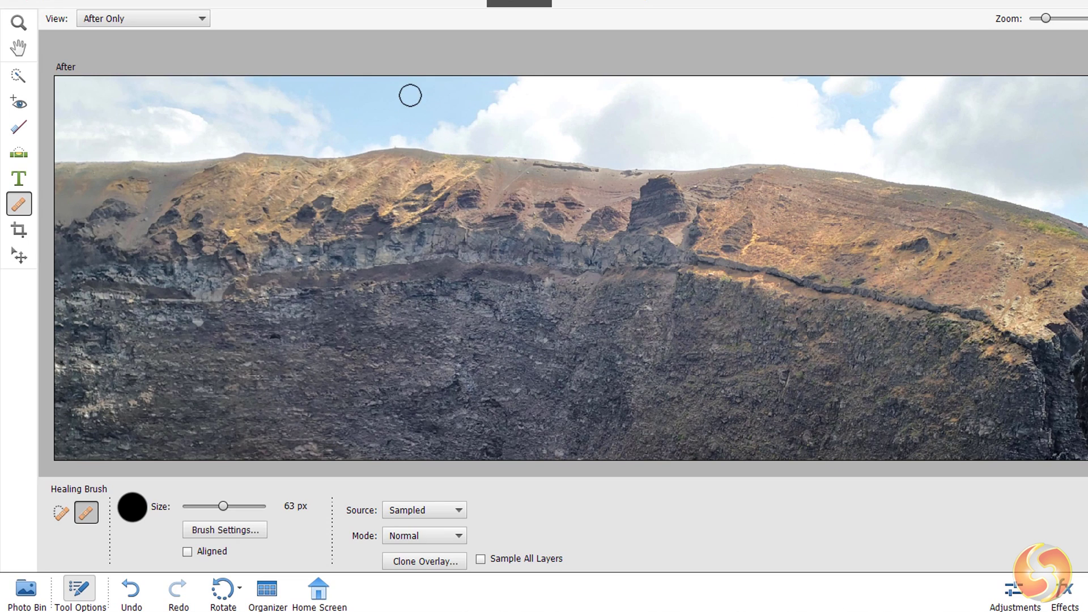
left_click(440, 88, "alt")
mouse_move(301, 84)
left_mouse_down()
mouse_move(254, 78)
mouse_move(298, 90)
mouse_move(251, 95)
left_mouse_up()
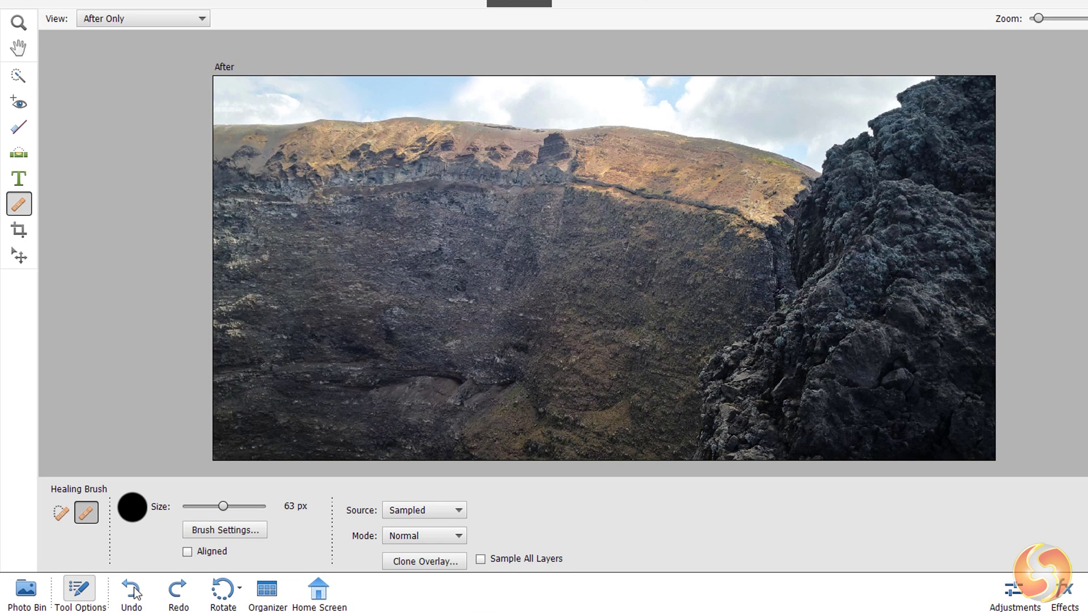
Step: Undo five healing strokes, redo three of them, and pick the Type tool
left_click(132, 589)
left_click(132, 589)
left_click(132, 590)
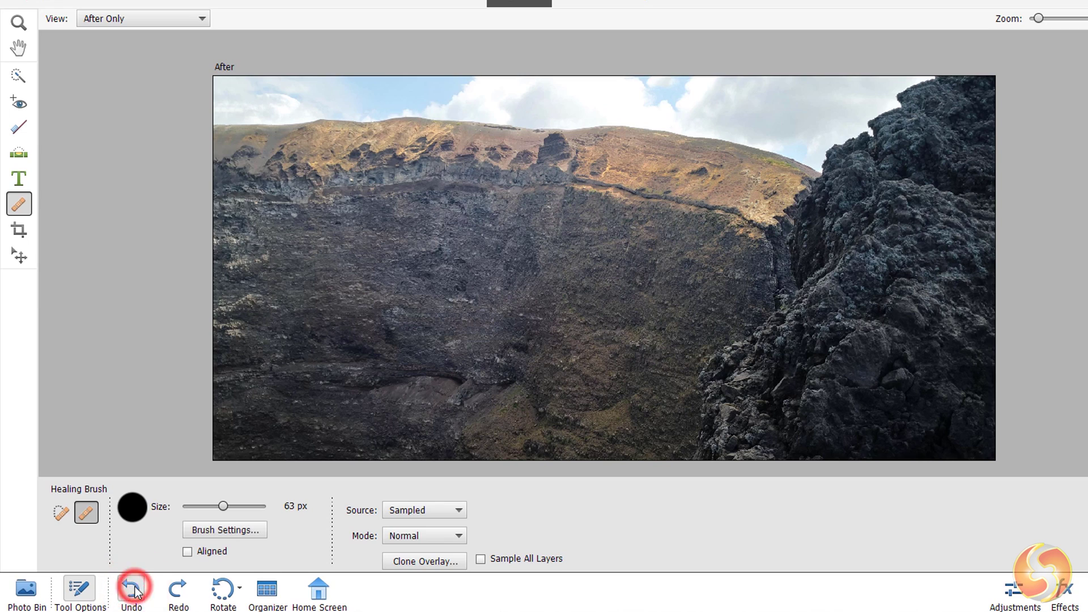
left_click(135, 591)
left_click(135, 591)
left_click(176, 591)
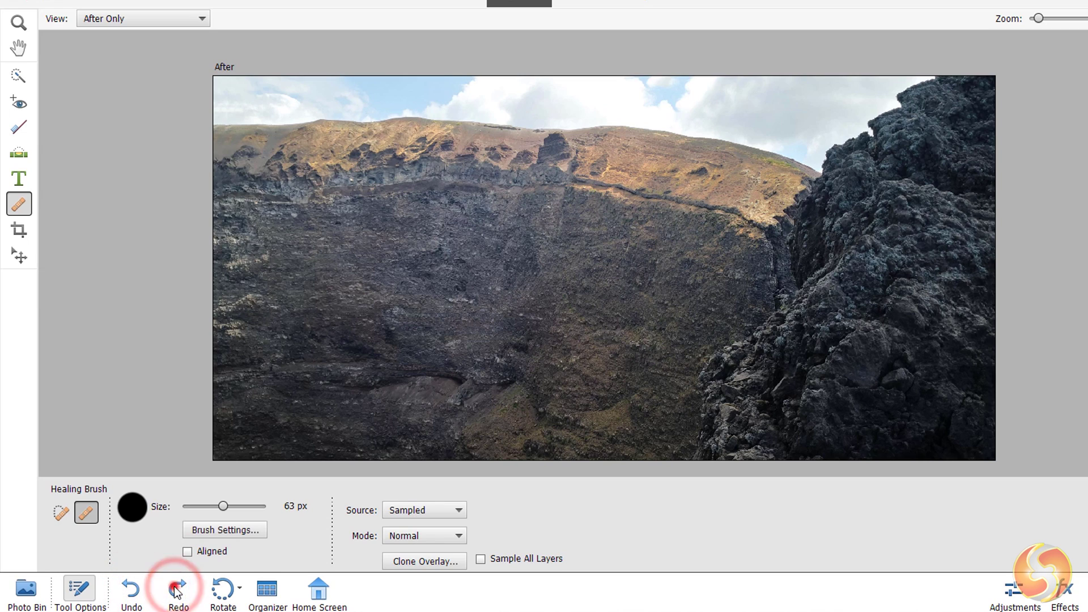
left_click(177, 591)
left_click(176, 591)
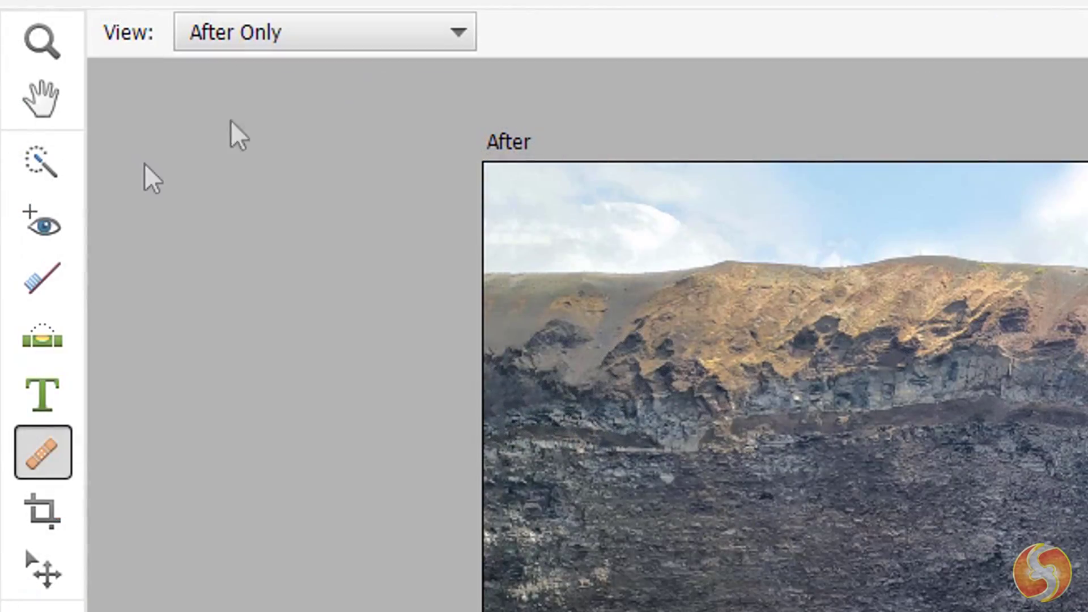
left_click(19, 179)
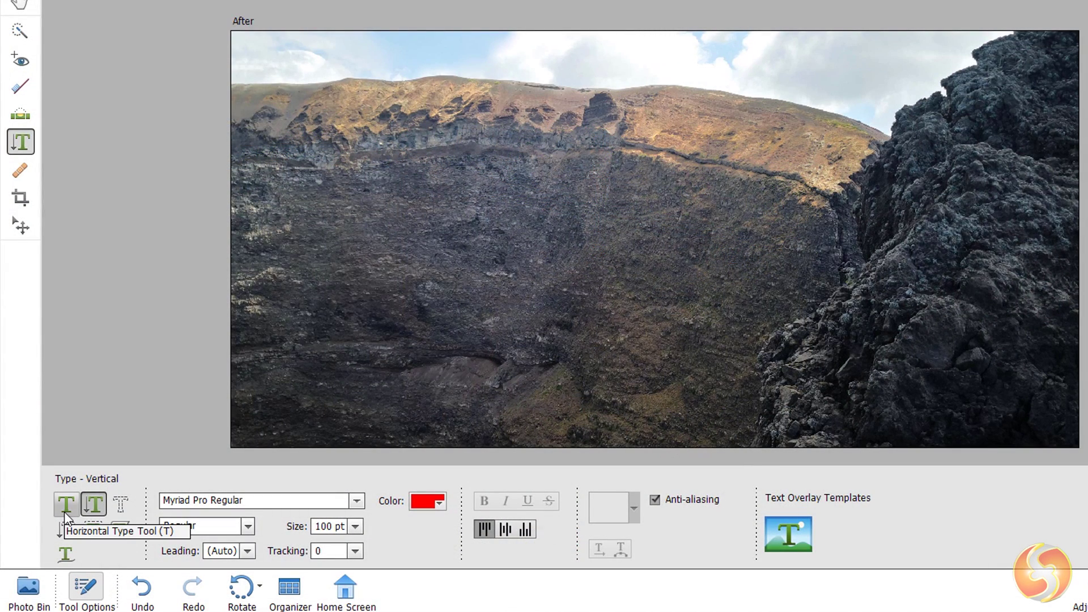
Step: Draw a horizontal text box across the crater wall and select the hello text
left_click(64, 511)
left_click_drag(389, 176, 932, 355)
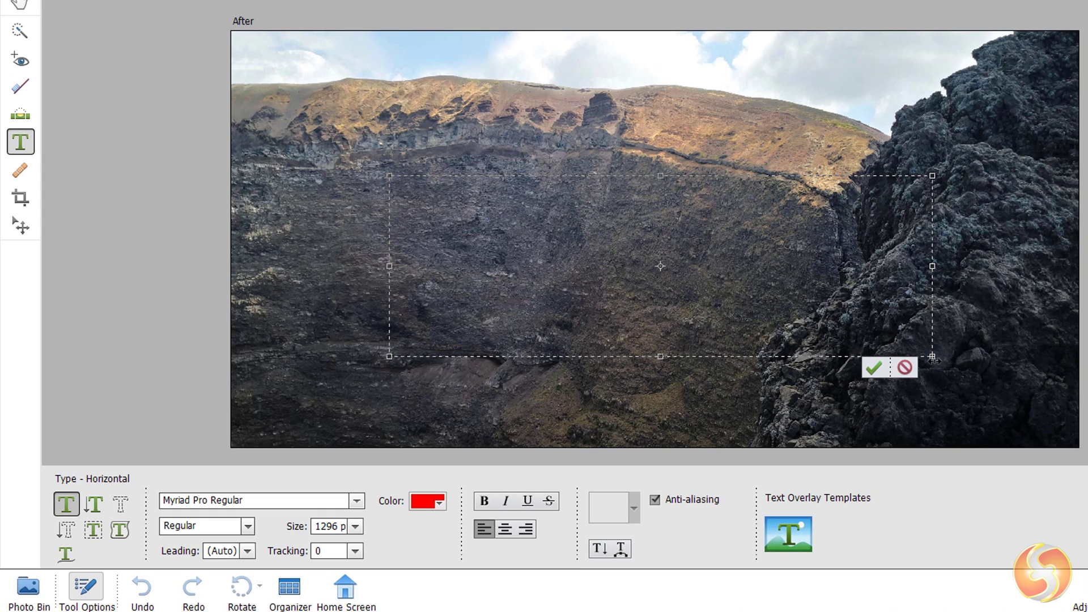
left_click_drag(930, 354, 1077, 442)
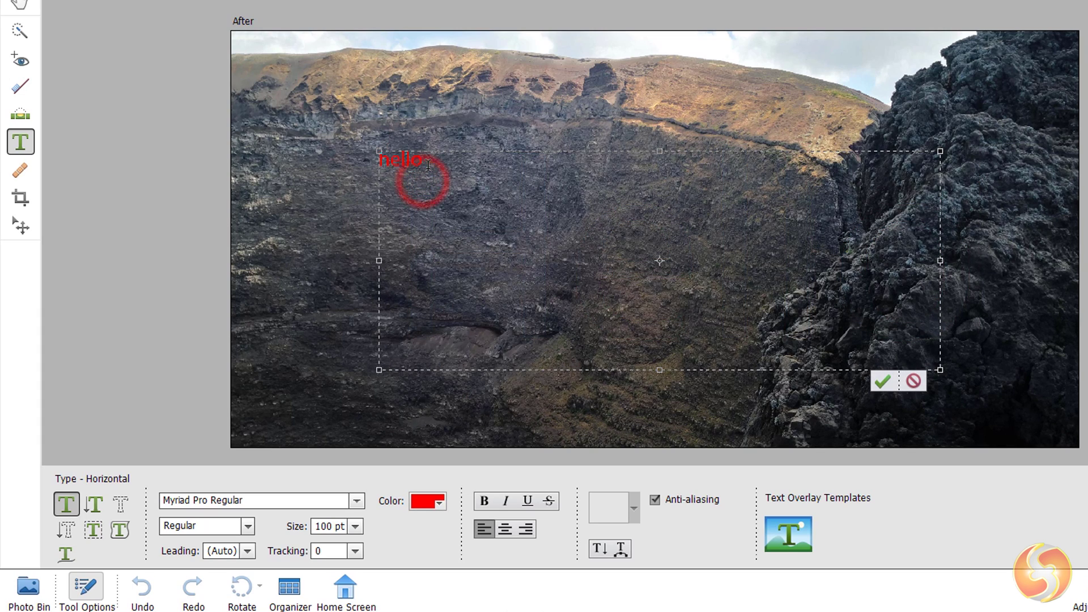
left_click_drag(423, 164, 379, 161)
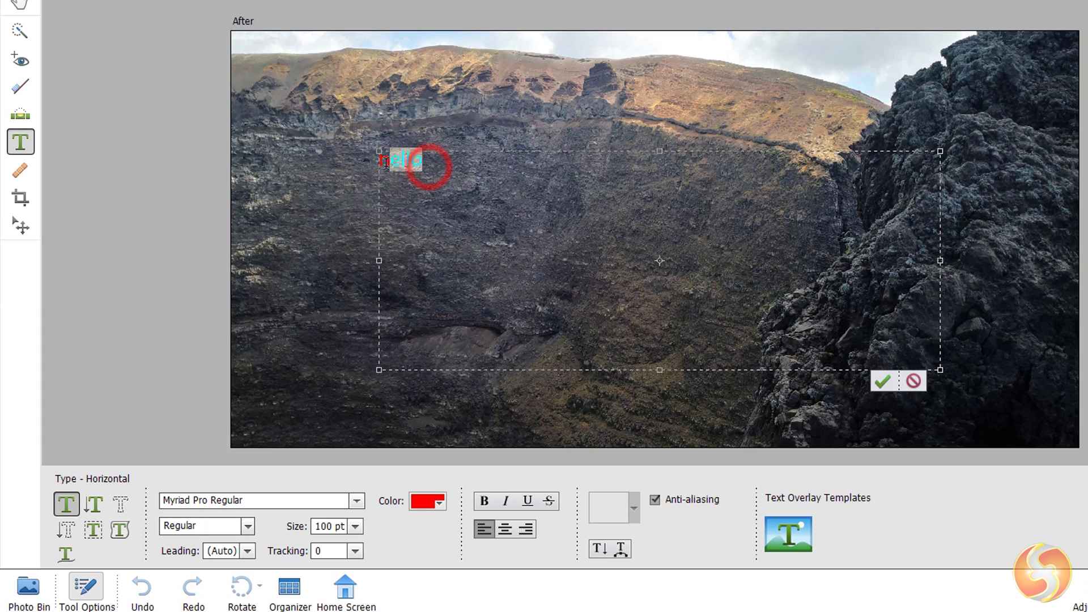
Step: Set the hello text to Myriad Pro Bold at 300 pt
left_click(356, 501)
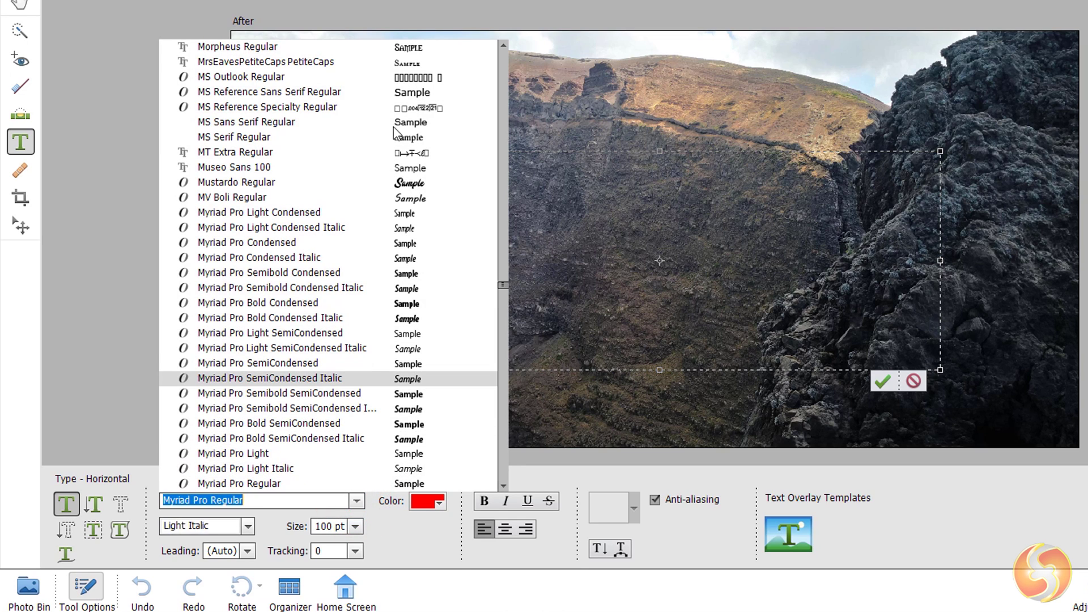
left_click(463, 5)
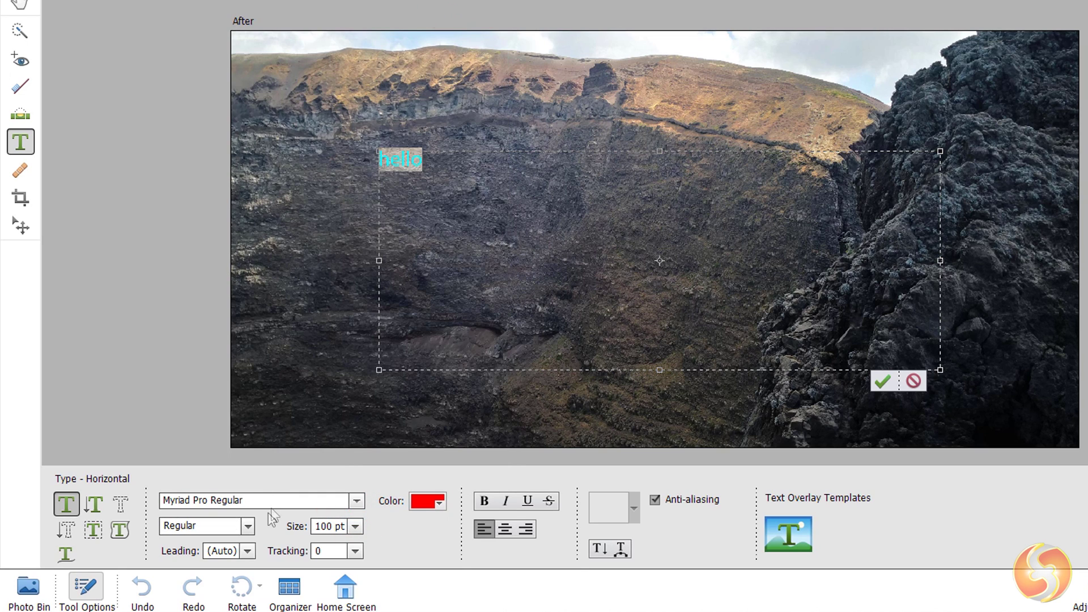
left_click(248, 525)
left_click(193, 372)
left_click(317, 526)
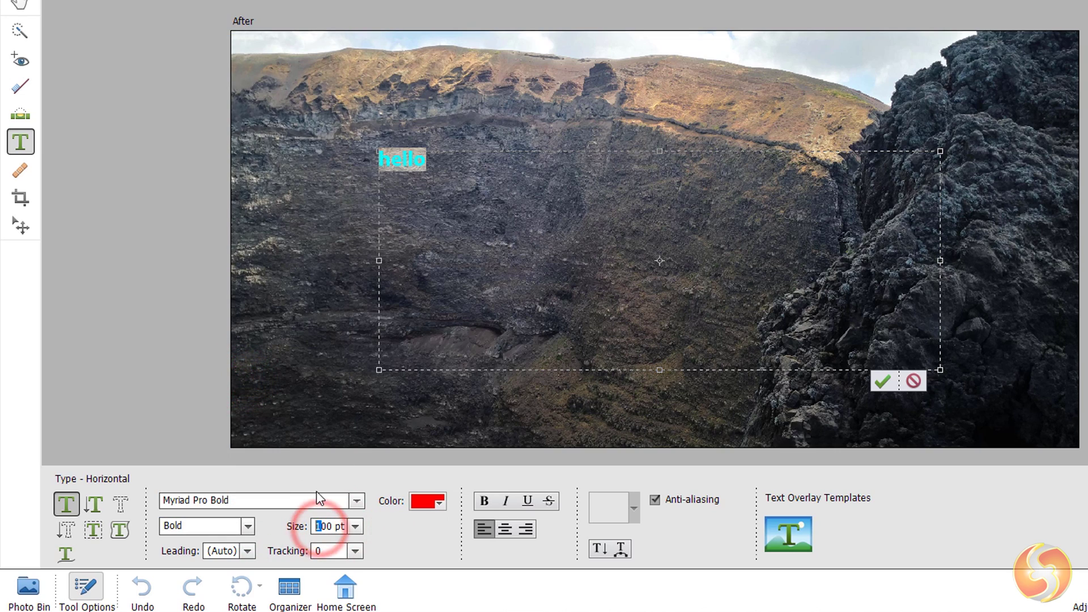
type("3")
key("Return")
Step: Color the hello text white, shrink its box to fit, and commit the text layer
left_click(439, 502)
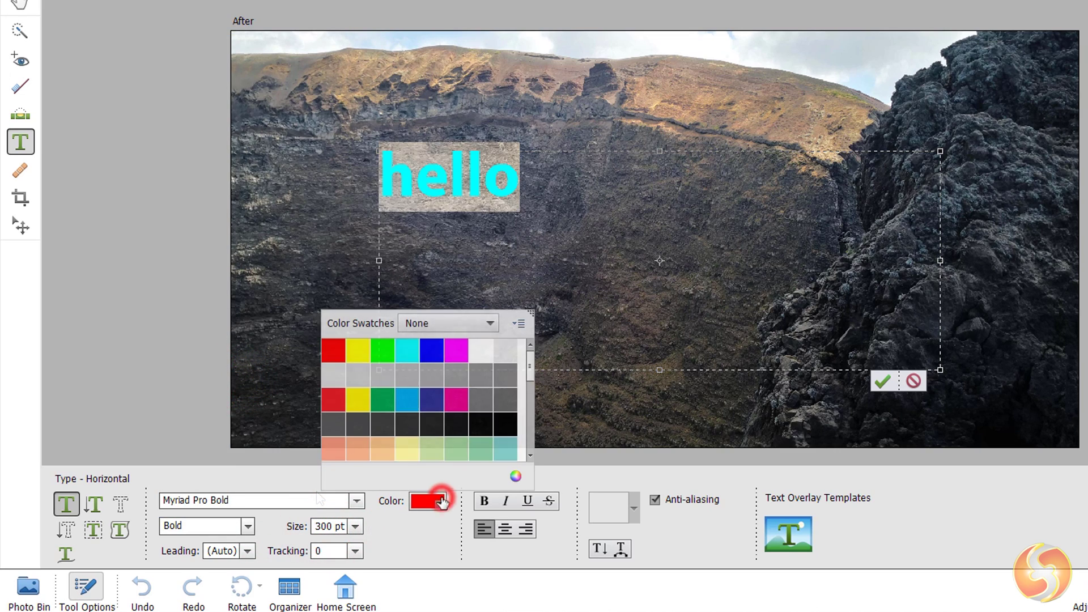
left_click(491, 351)
left_click_drag(940, 369, 525, 208)
left_click(474, 221)
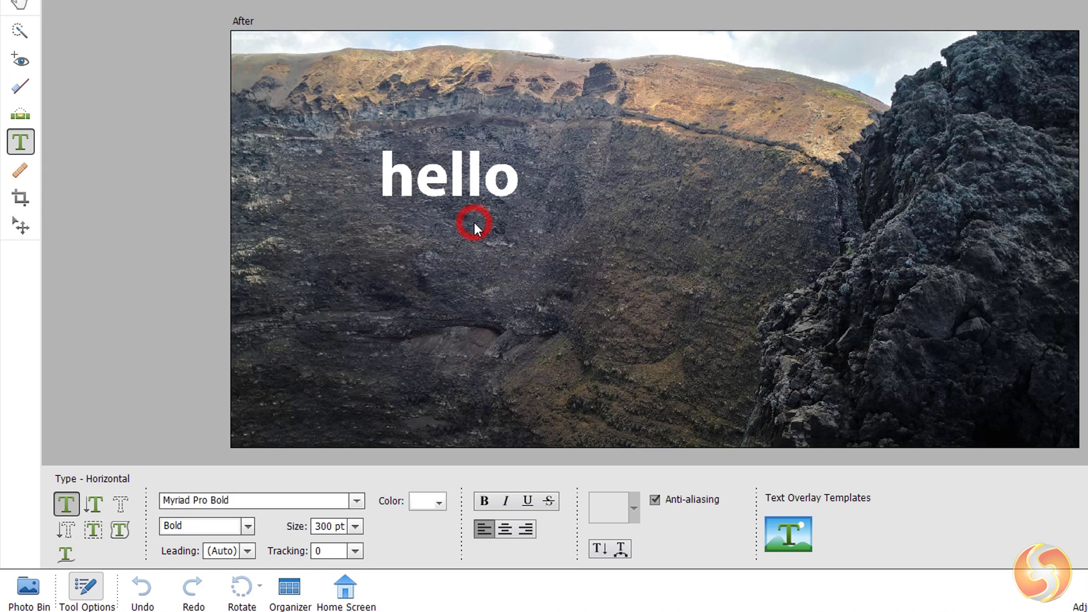
key("v")
key("t")
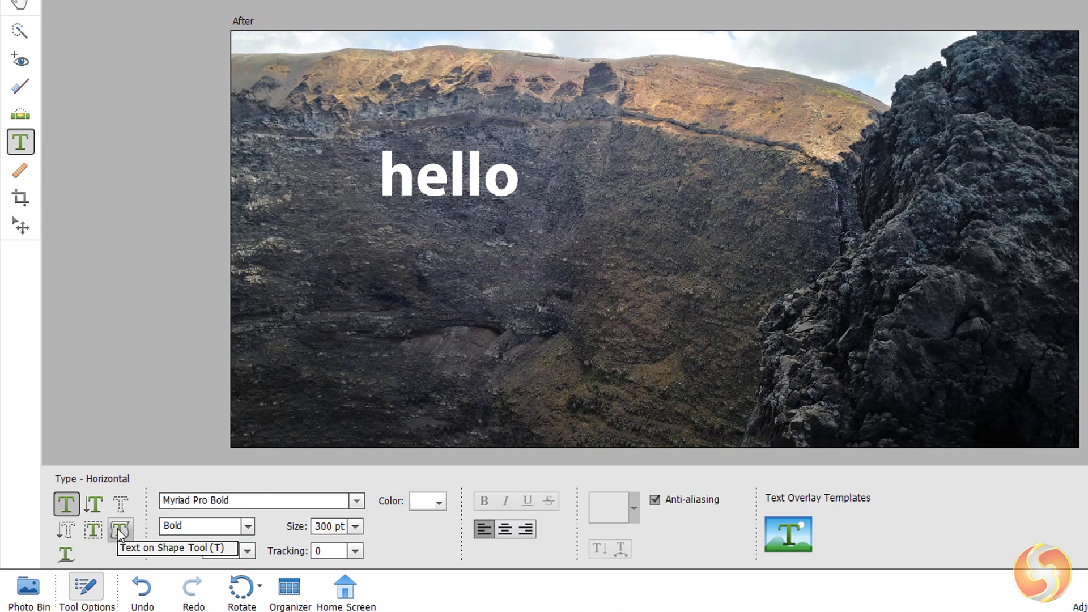
Step: Try typing text along a heart shape drawn on the crater wall
left_click(118, 528)
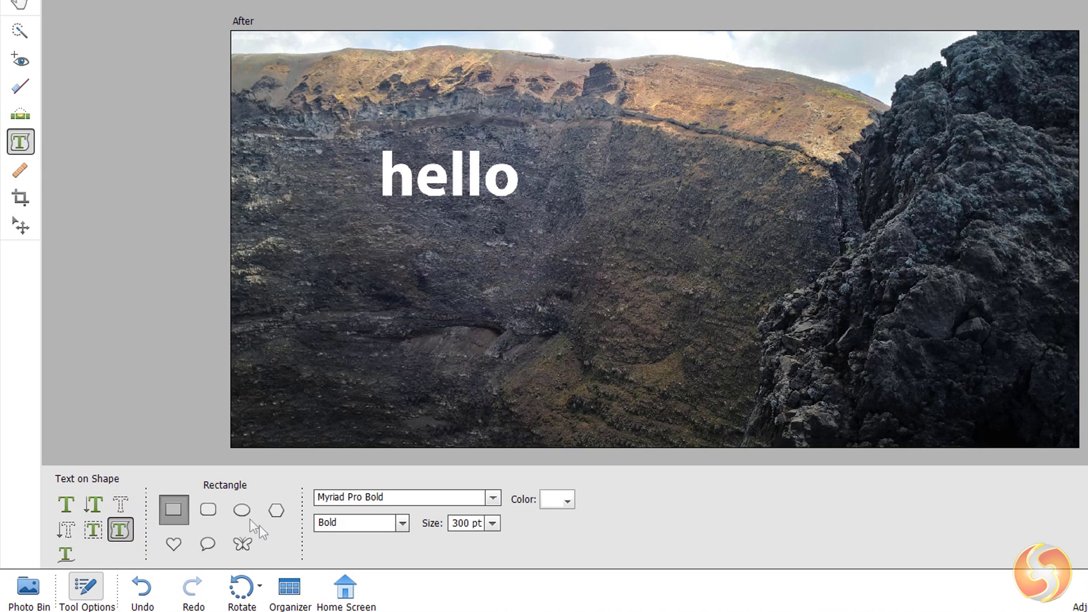
left_click(175, 545)
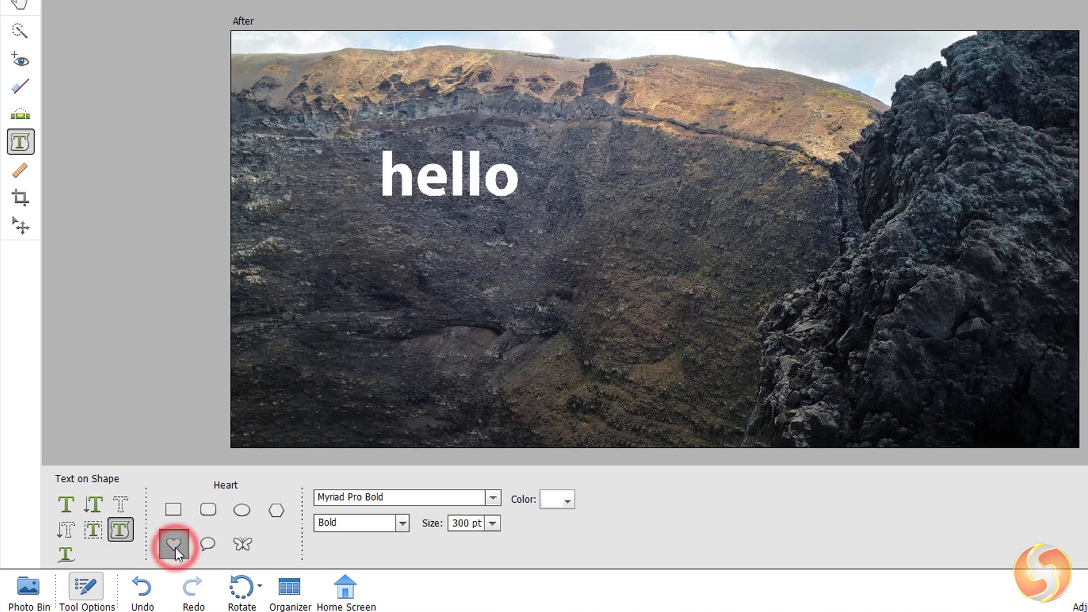
left_click_drag(634, 253, 718, 183)
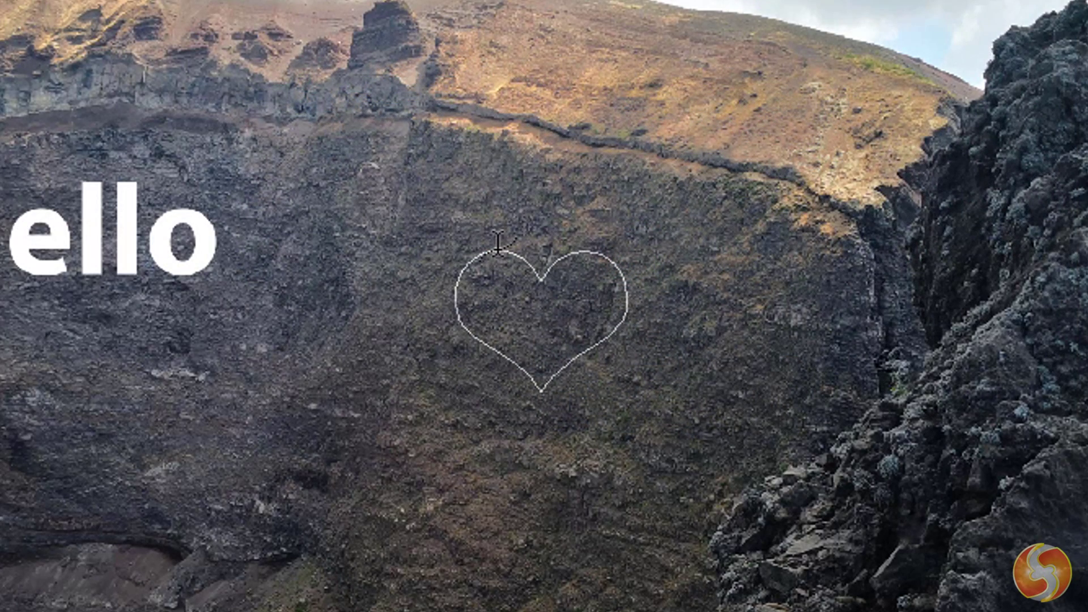
left_click(497, 245)
type("hello")
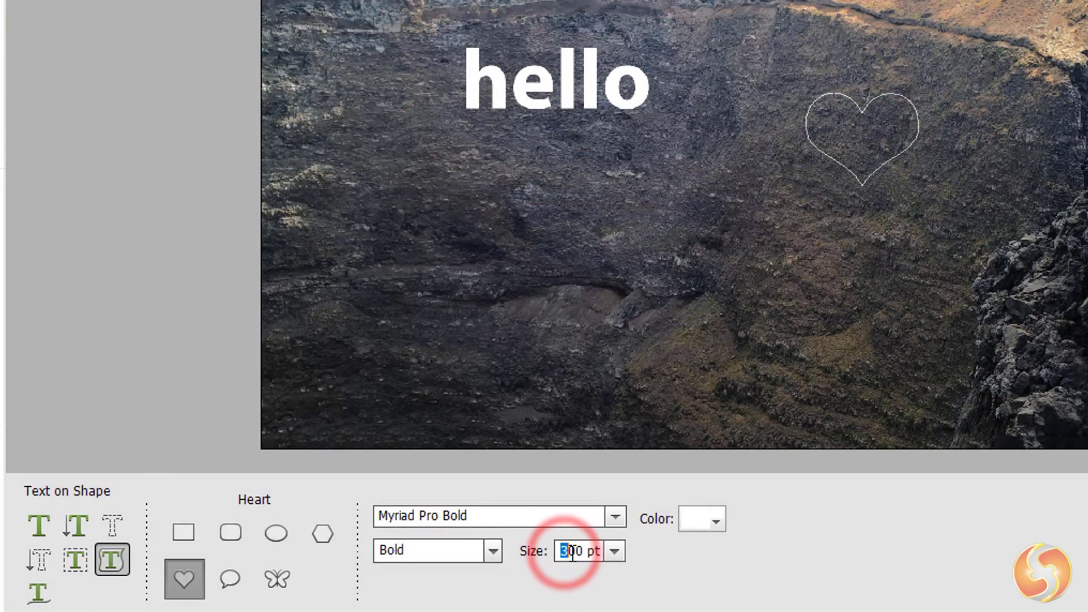
type("1")
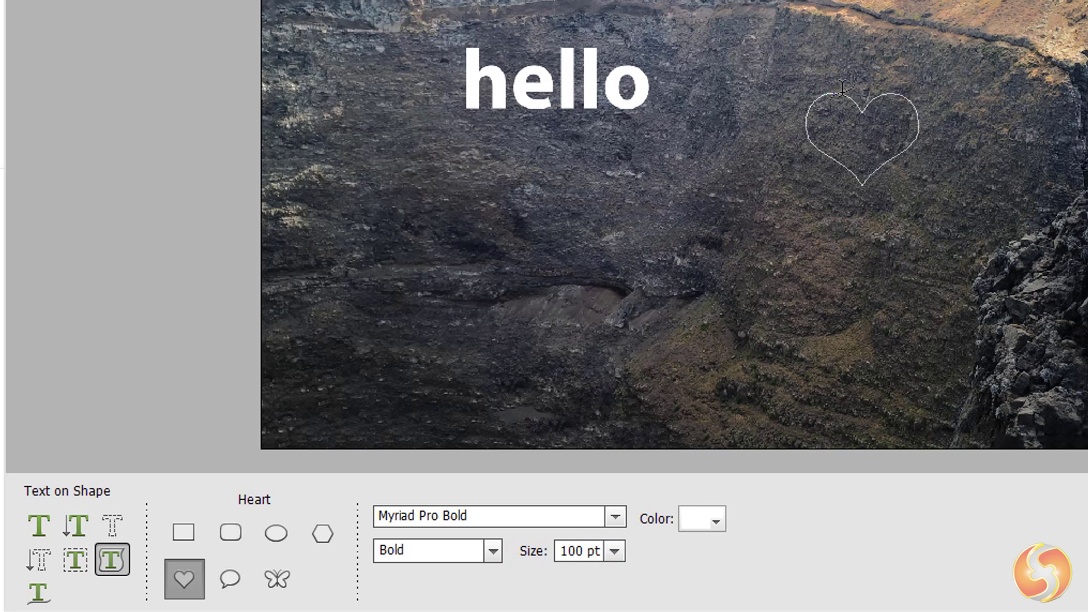
left_click(842, 89)
type("sdgksgdsgdsgrgr")
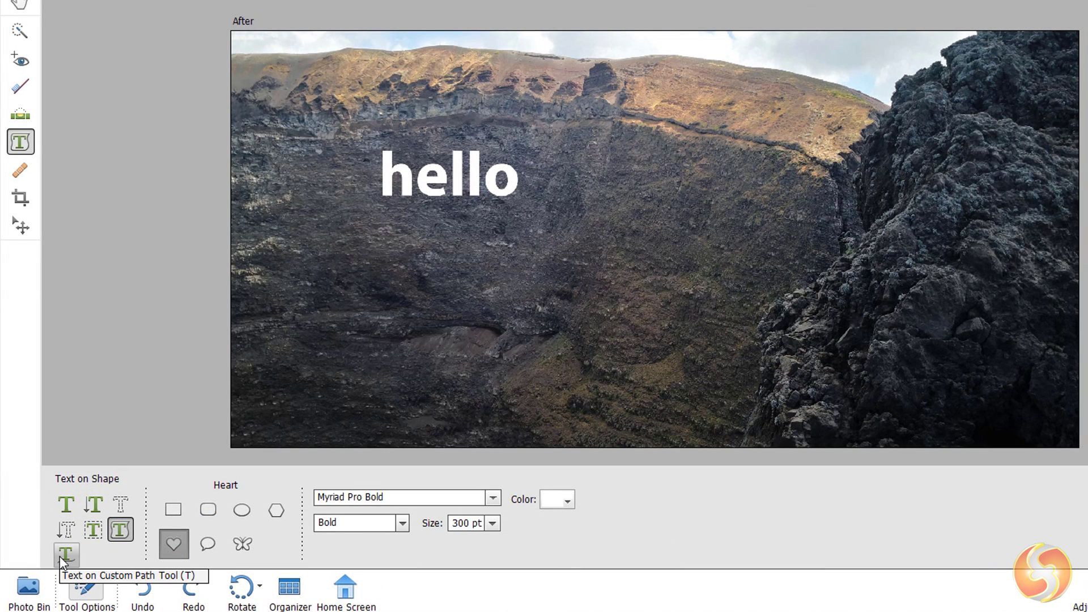
Step: Draw a custom curving path and type 'This is very nice!' along it
left_click(62, 558)
mouse_move(396, 357)
left_mouse_down()
mouse_move(473, 312)
mouse_move(632, 335)
mouse_move(926, 241)
mouse_move(747, 283)
left_mouse_up()
left_click(937, 344)
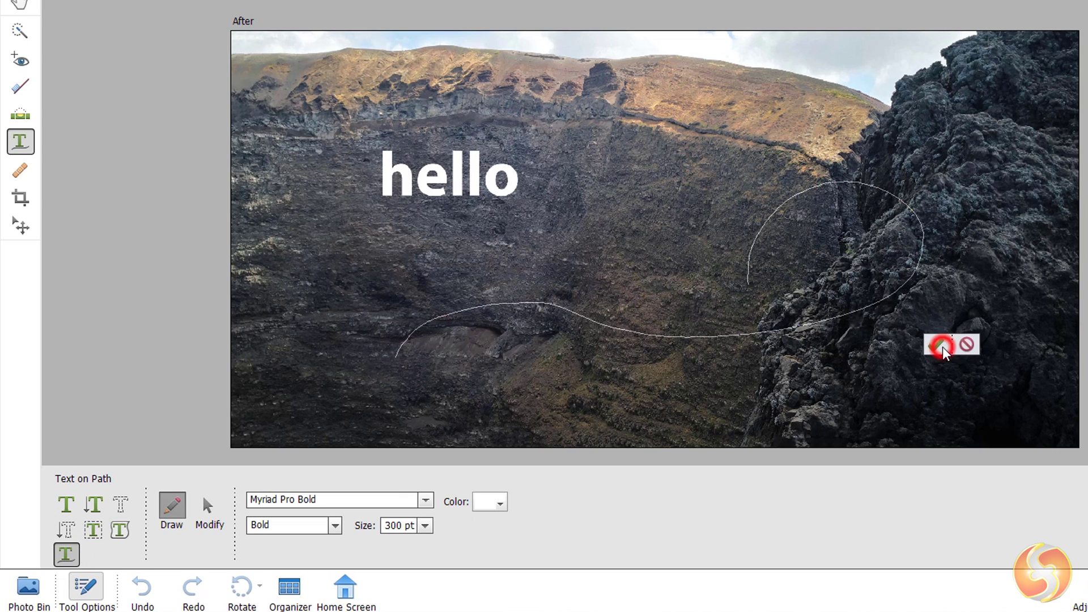
left_click(458, 308)
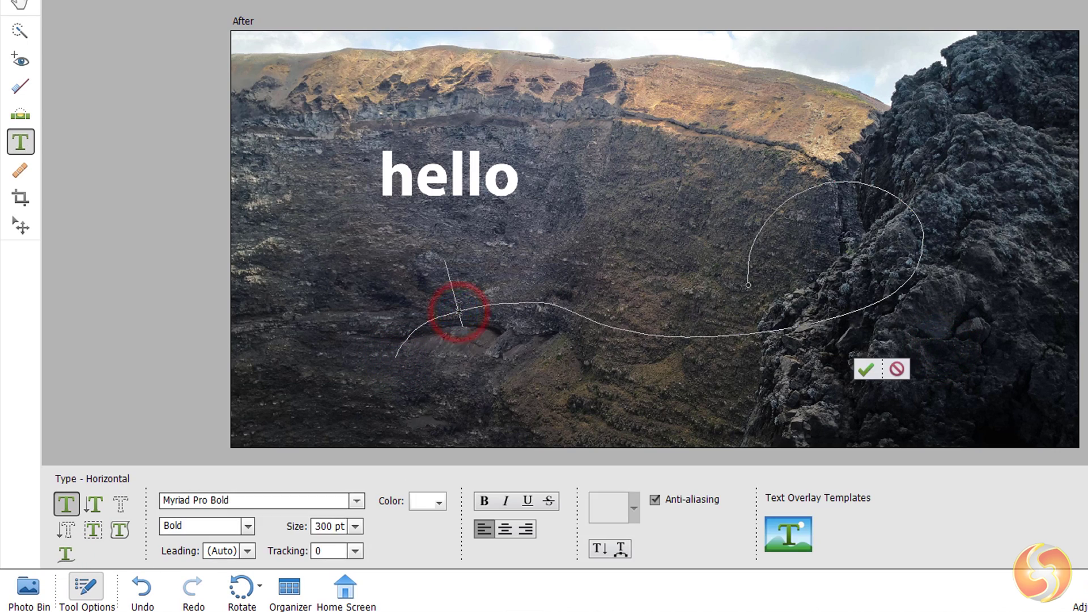
type("This is very nice!")
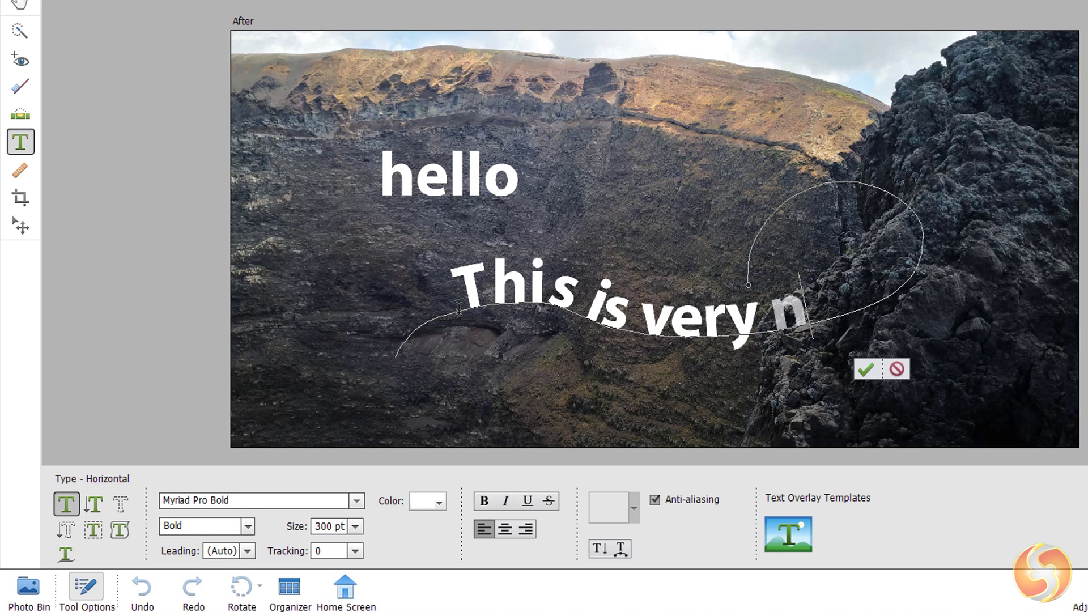
left_click(865, 369)
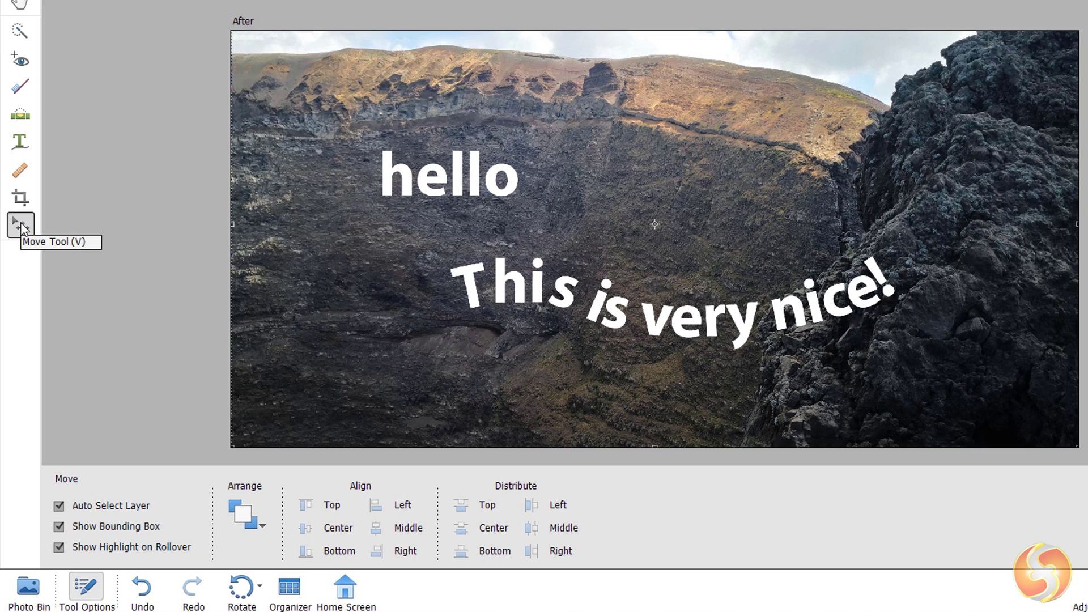
Step: Nudge hello and the curved sentence slightly lower, and enlarge hello
left_click_drag(472, 188, 493, 204)
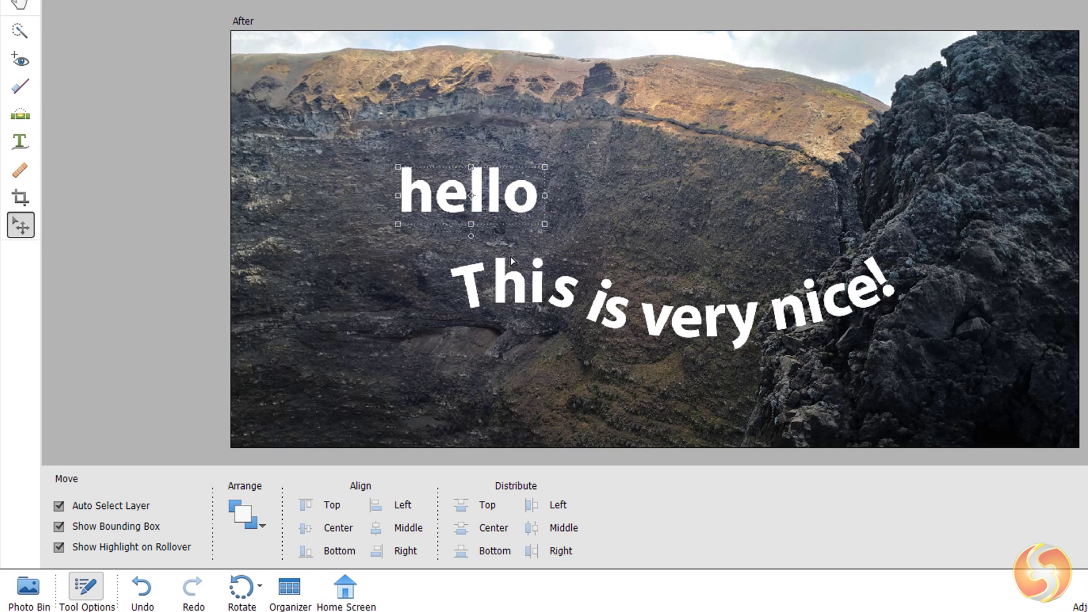
left_click_drag(563, 290, 565, 308)
left_click(486, 213)
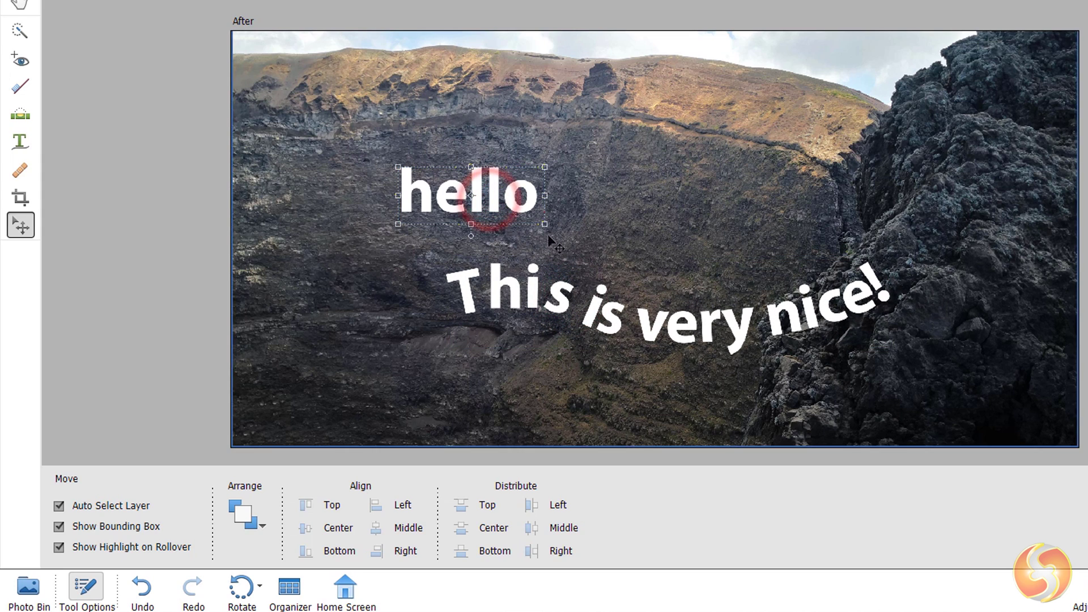
left_click_drag(544, 224, 567, 170)
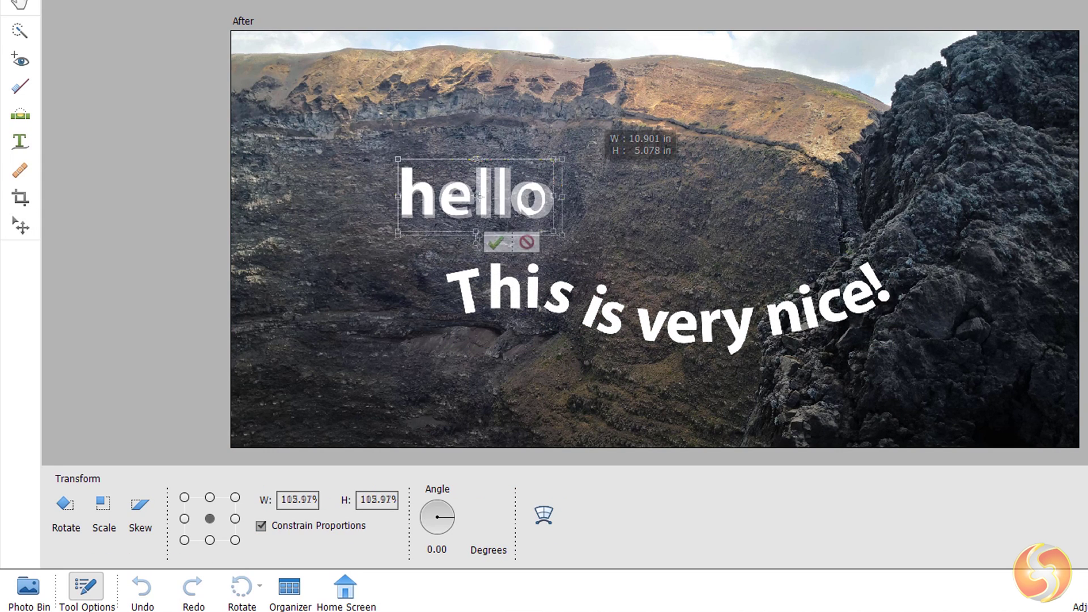
left_click(475, 244)
mouse_move(474, 243)
left_mouse_down()
mouse_move(434, 214)
mouse_move(476, 245)
left_mouse_up()
left_click(498, 239)
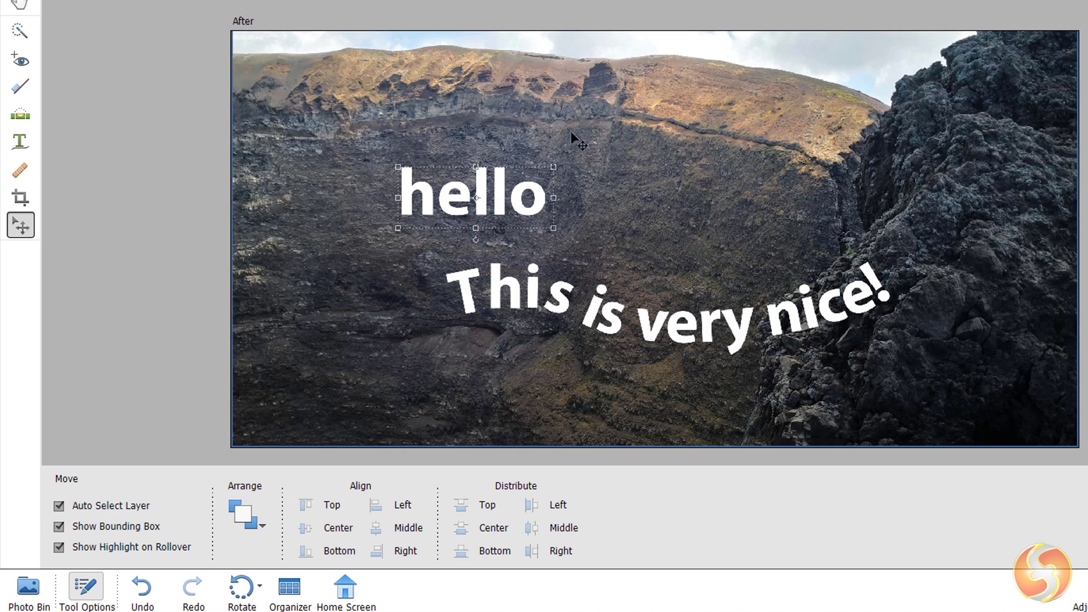
Step: Rewrite hello in capitals (typing 'HELL') and widen its text box
double_click(457, 211)
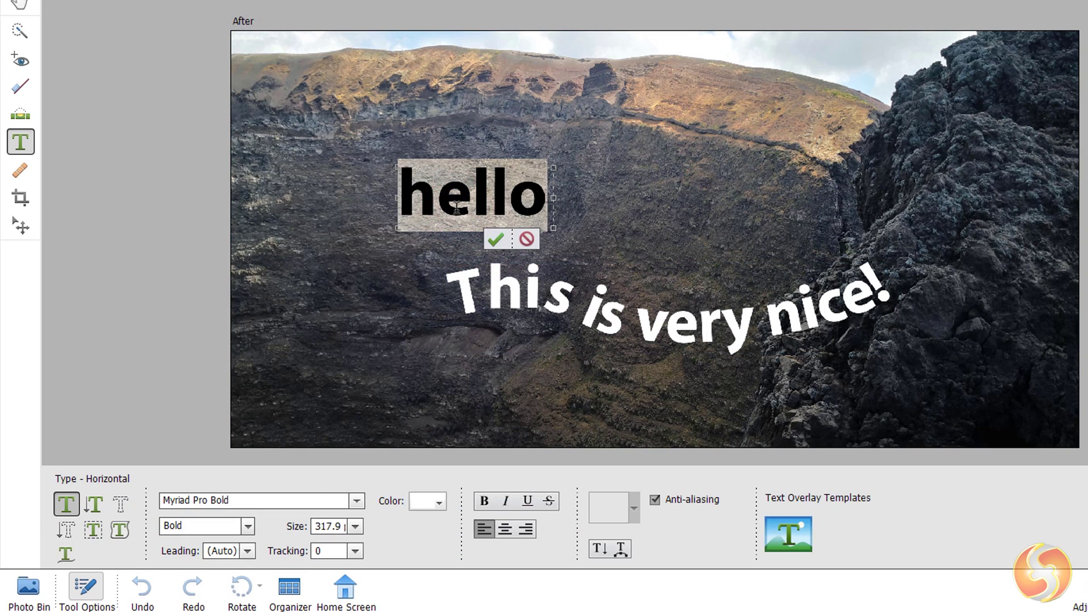
type("HELL")
left_click_drag(554, 197, 618, 196)
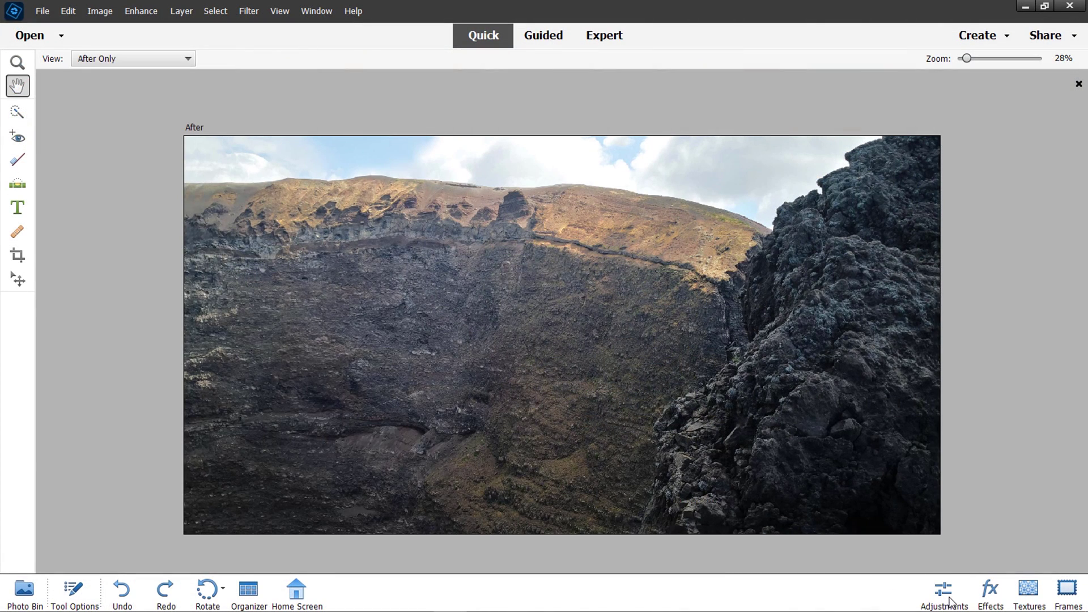
Step: Browse Effects, Textures and Frames, then try a saturation boost of 75 and undo it
left_click(945, 590)
left_click(992, 590)
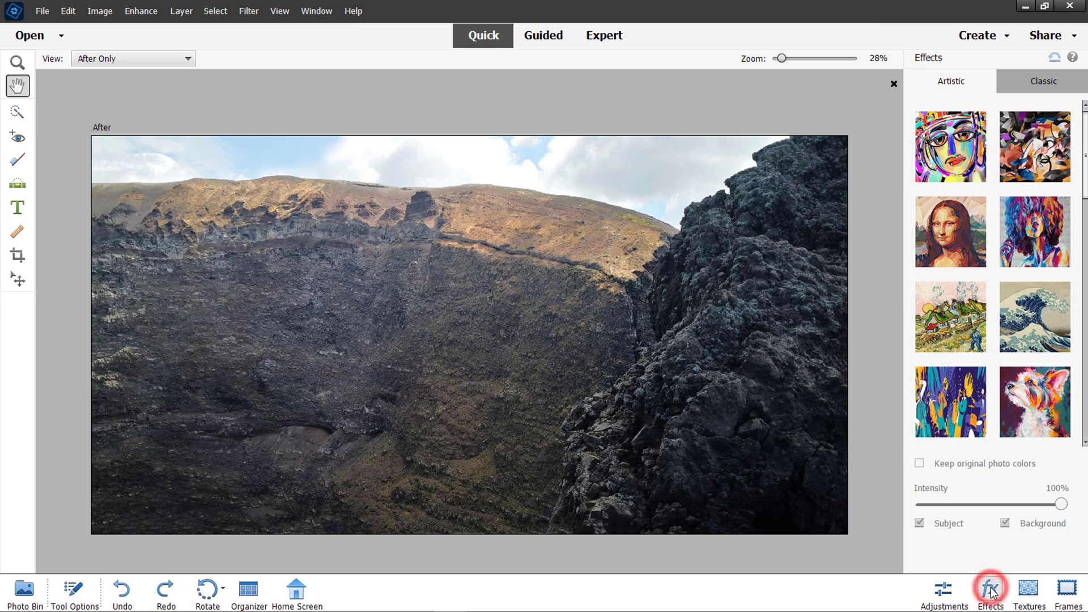
left_click(1028, 591)
left_click(1065, 589)
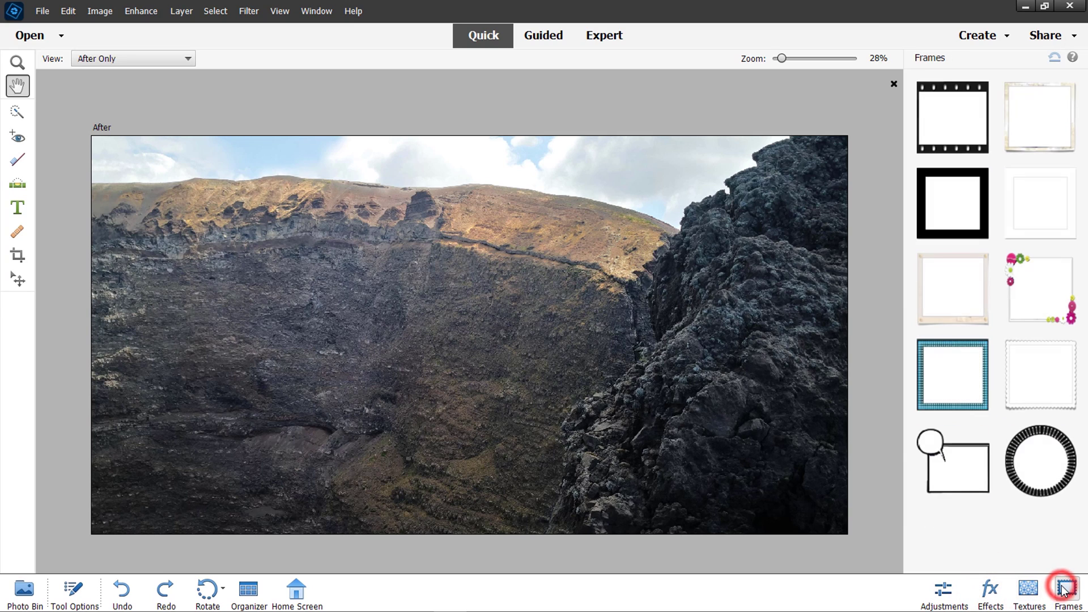
left_click(939, 594)
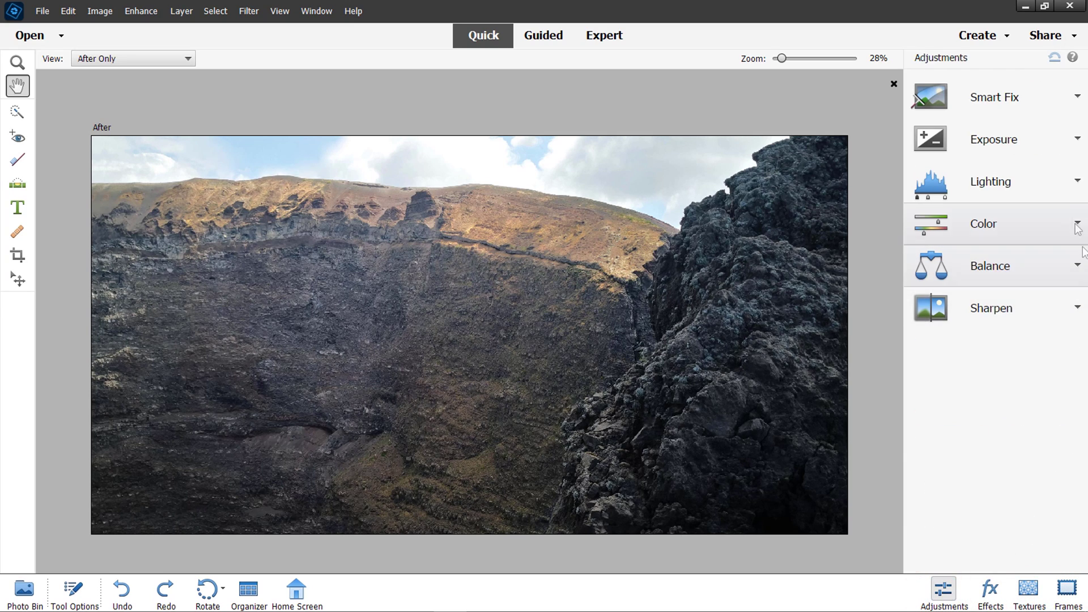
left_click(1024, 220)
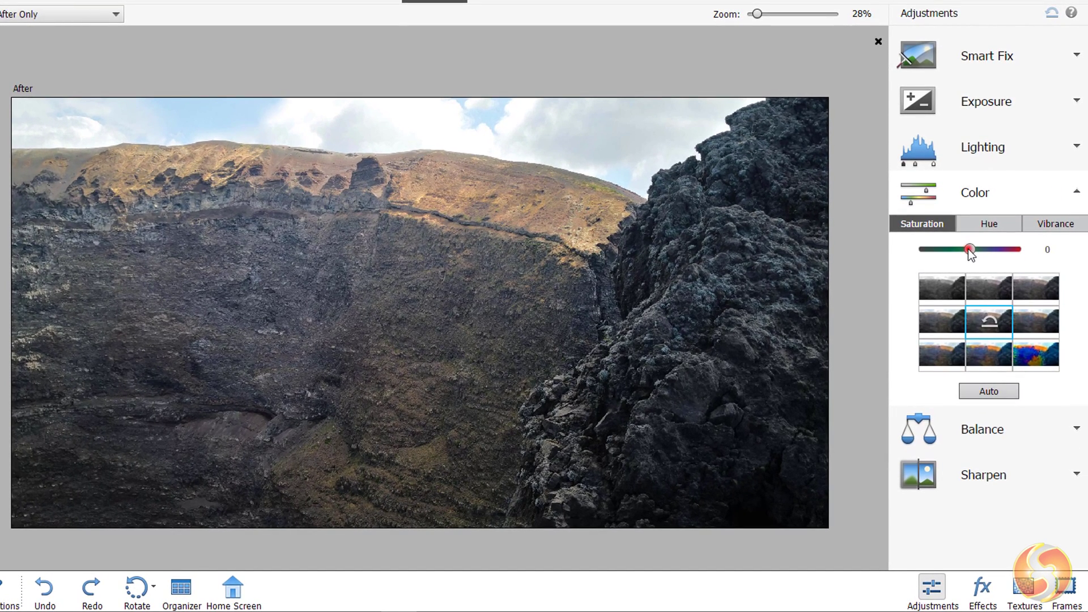
mouse_move(968, 251)
left_mouse_down()
mouse_move(994, 251)
mouse_move(957, 252)
left_mouse_up()
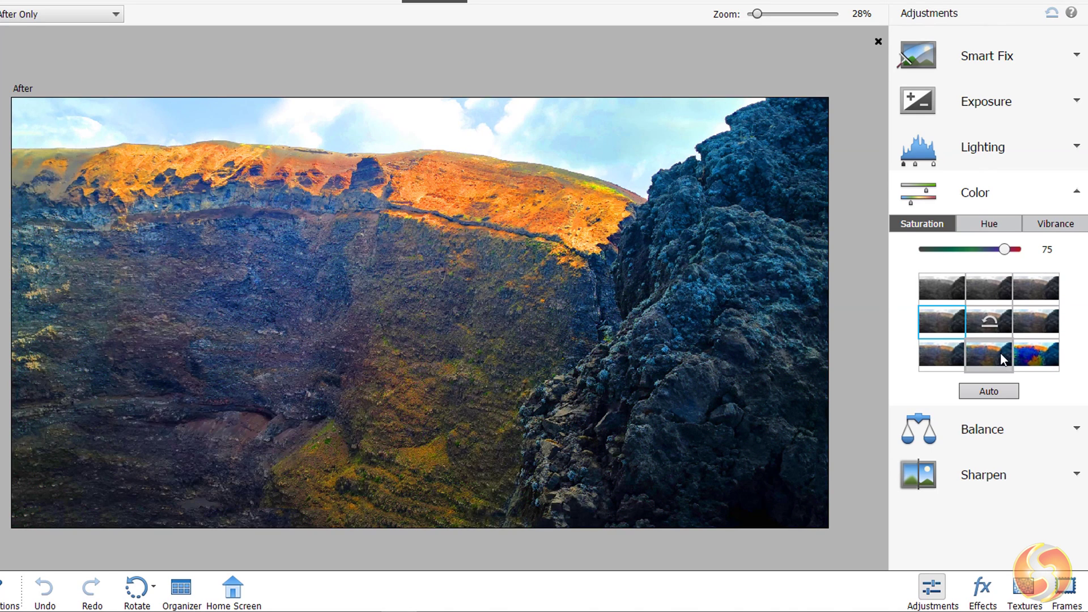
left_click(1001, 358)
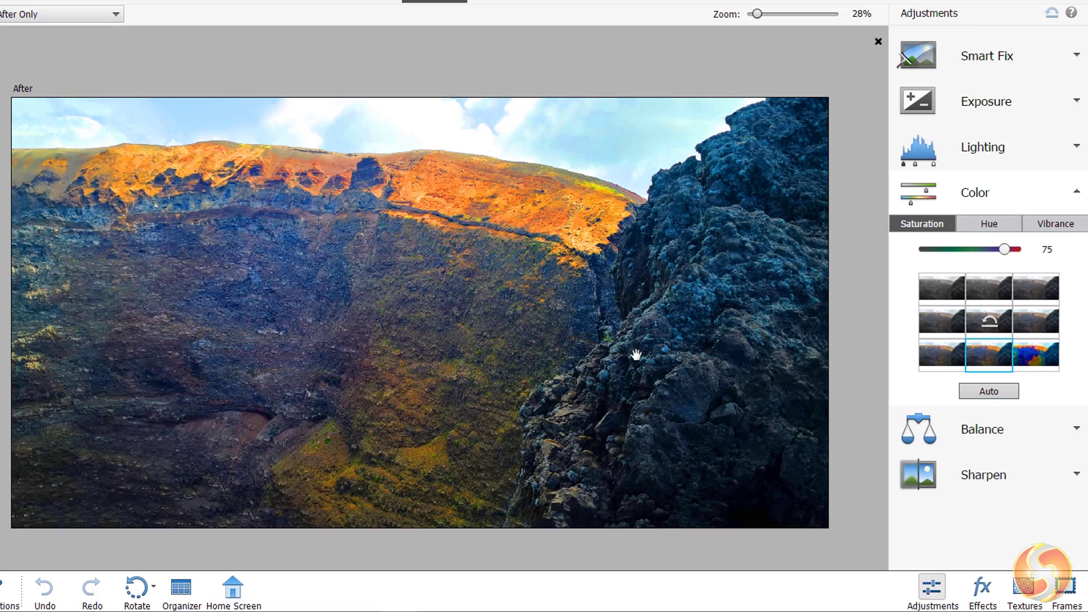
key("ctrl+z")
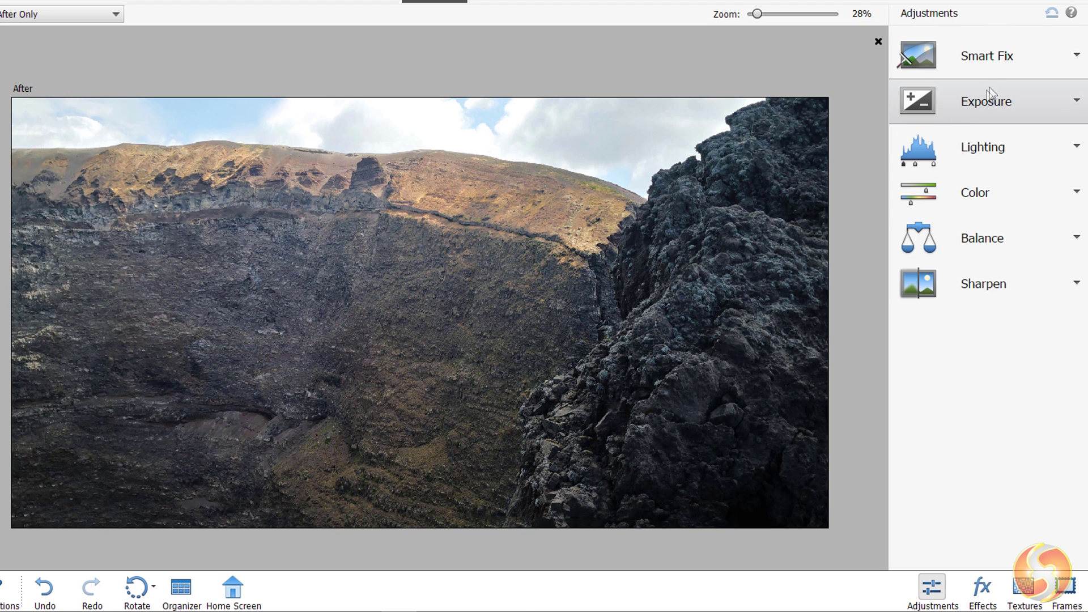
Step: Brighten the midtones to 25 and apply a Highlights preset under Lighting
left_click(1002, 52)
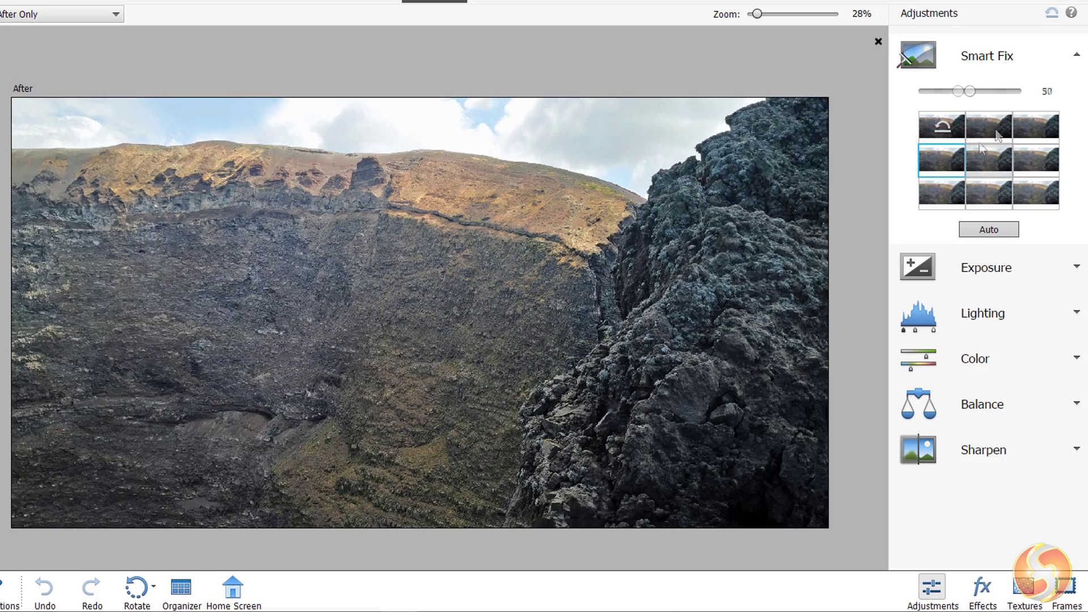
left_click(1020, 55)
left_click(995, 102)
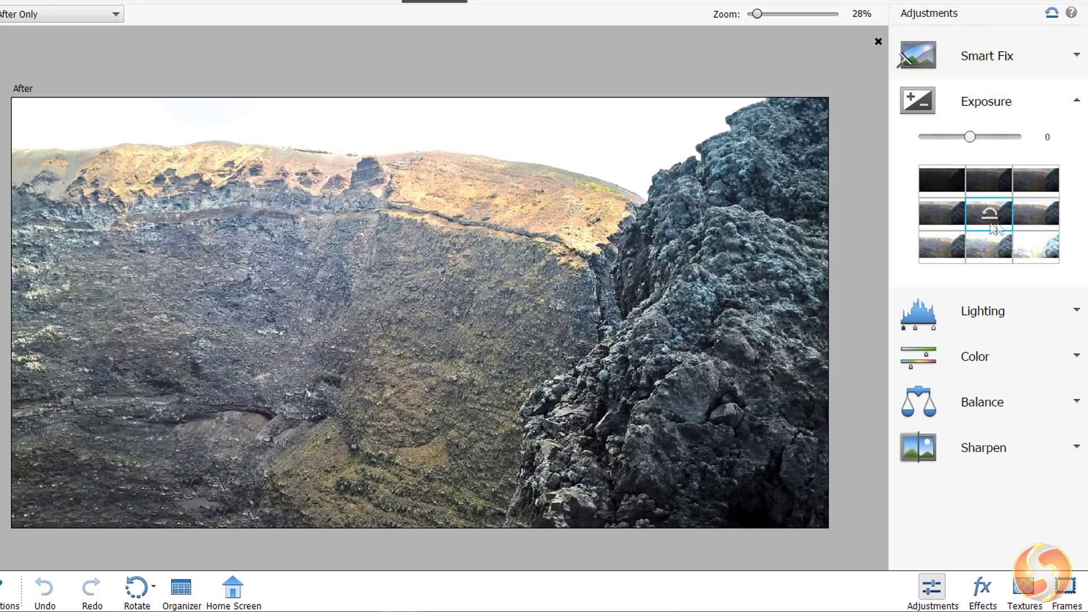
left_click(943, 311)
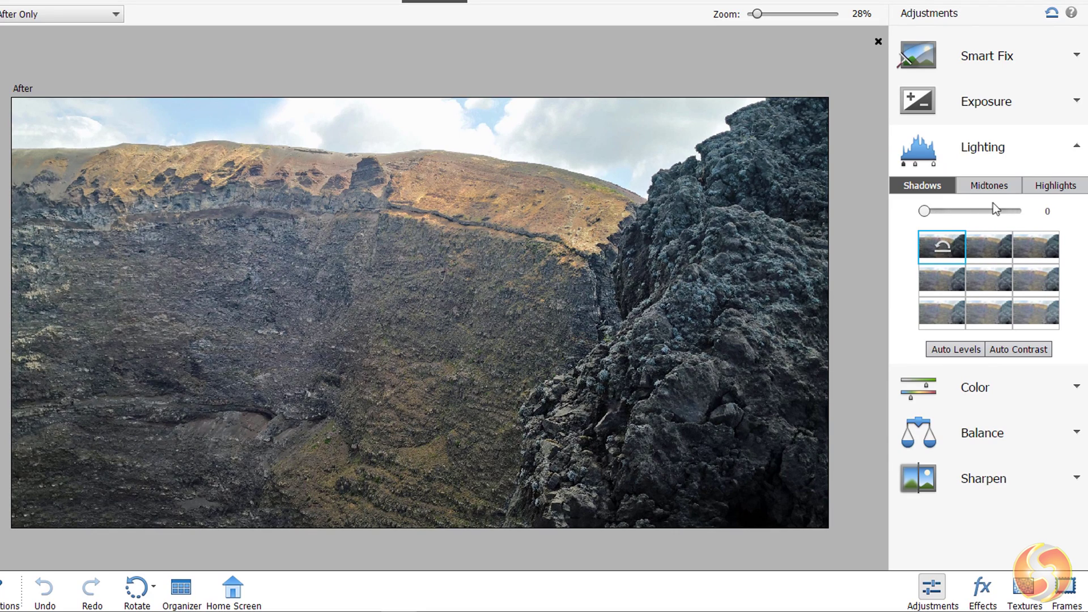
left_click(1001, 186)
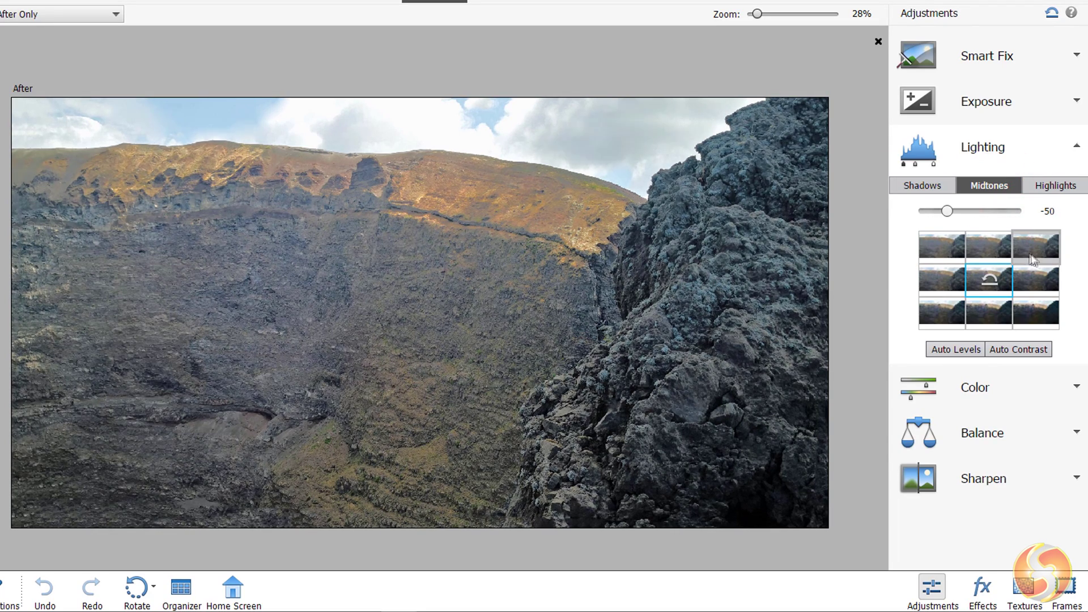
left_click(1036, 279)
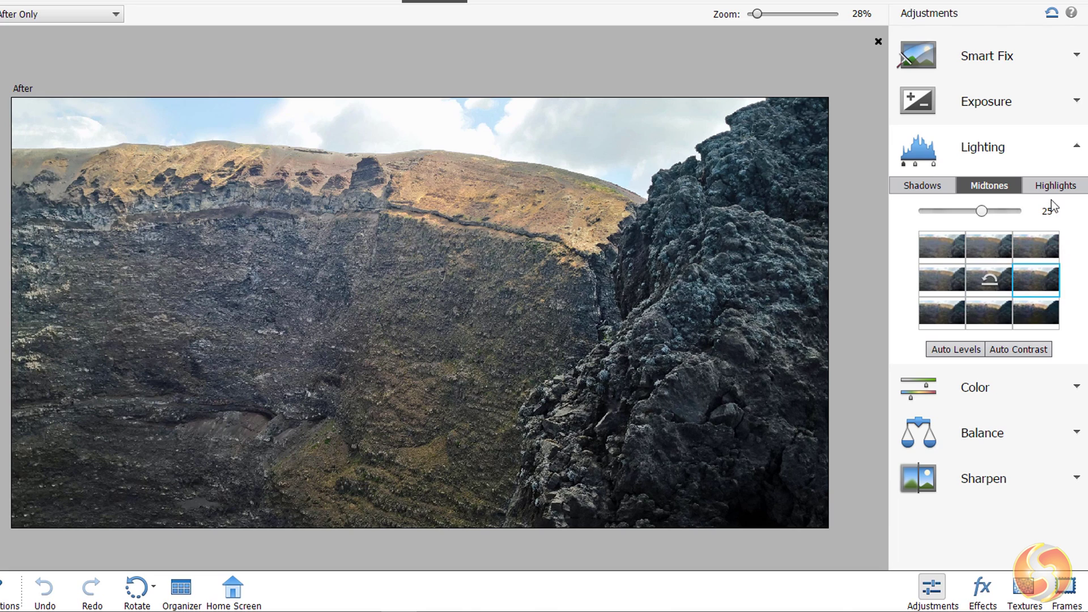
left_click(1054, 185)
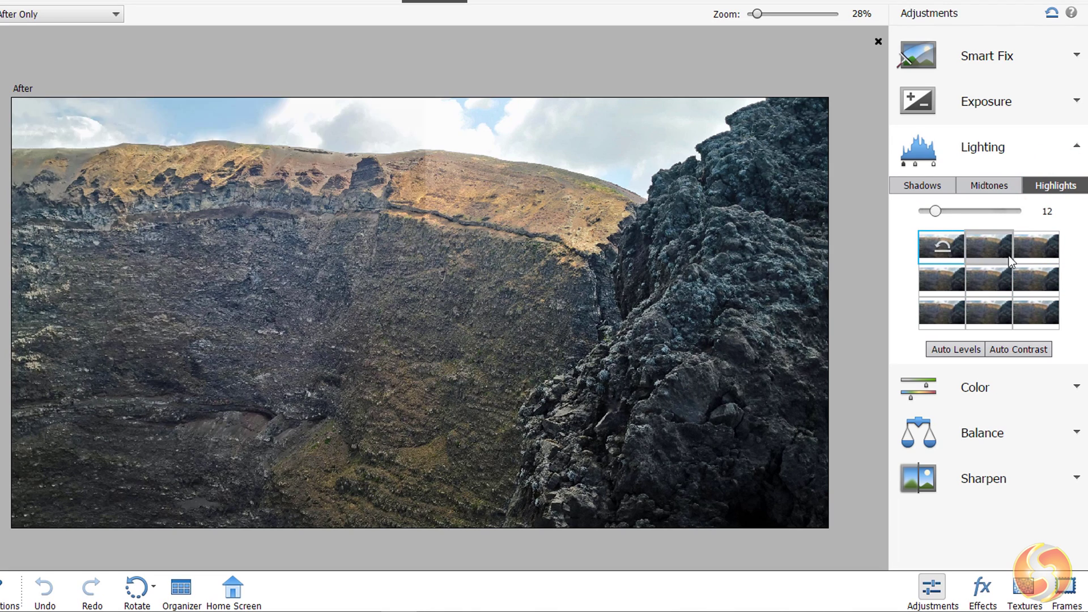
left_click(958, 276)
left_click(1009, 164)
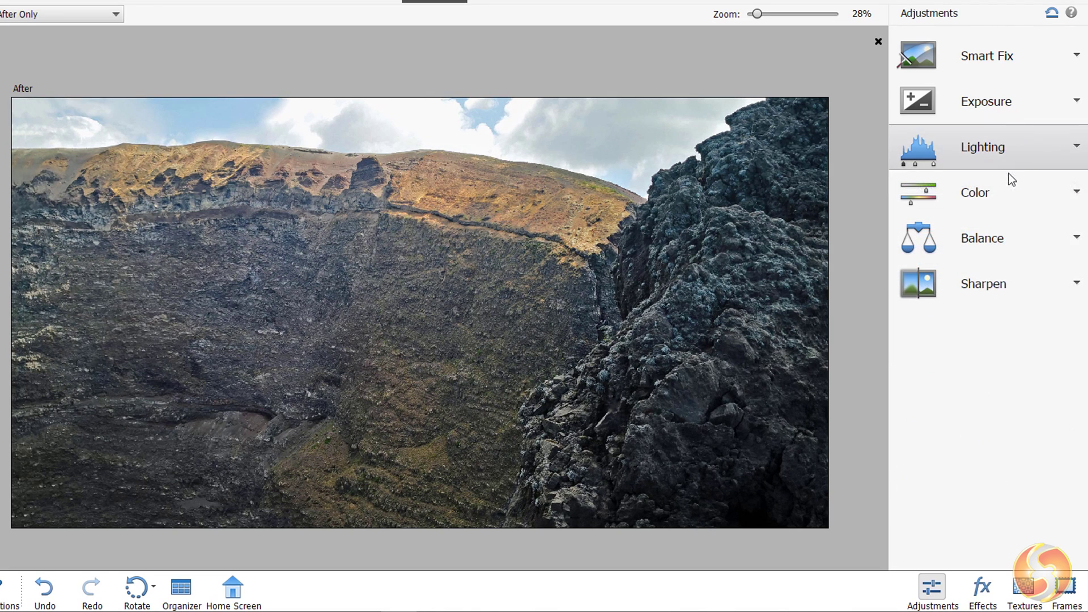
Step: Raise Vibrance to 50 and preview the Balance tint and Sharpen settings
left_click(1010, 192)
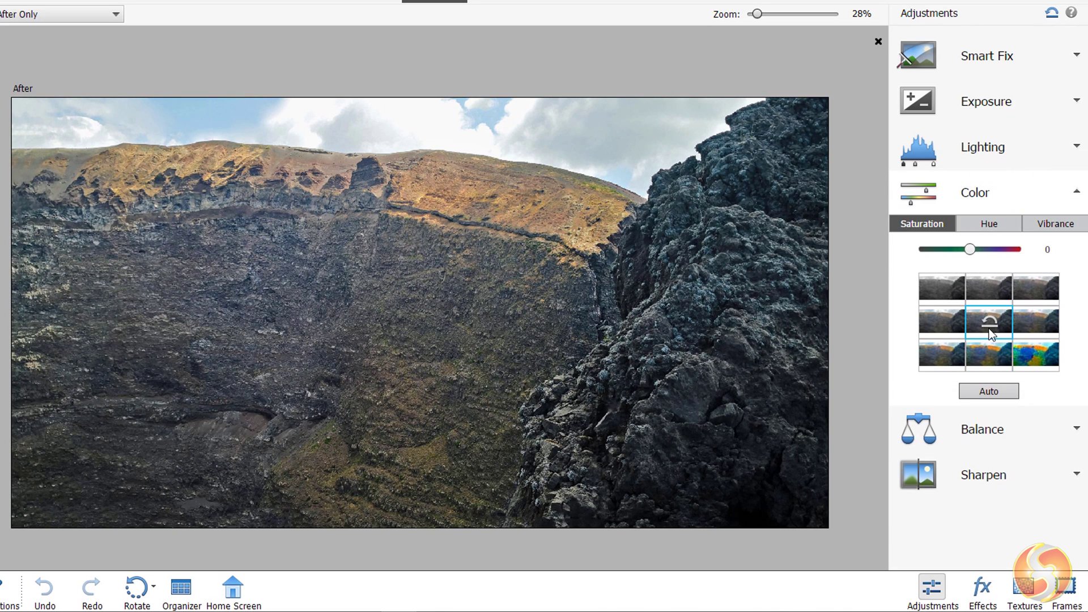
left_click(993, 223)
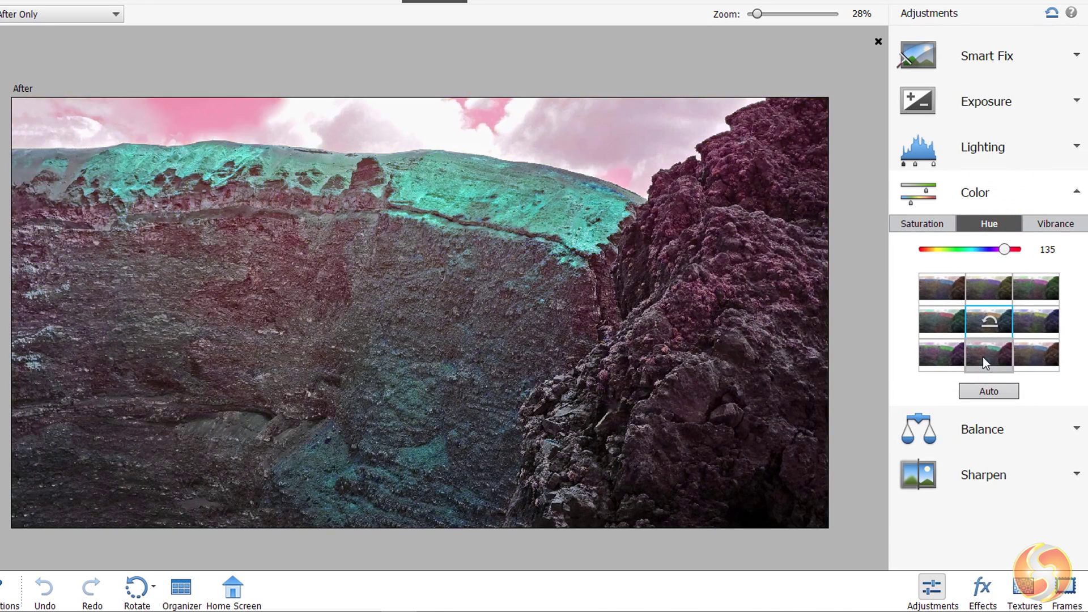
left_click(1064, 224)
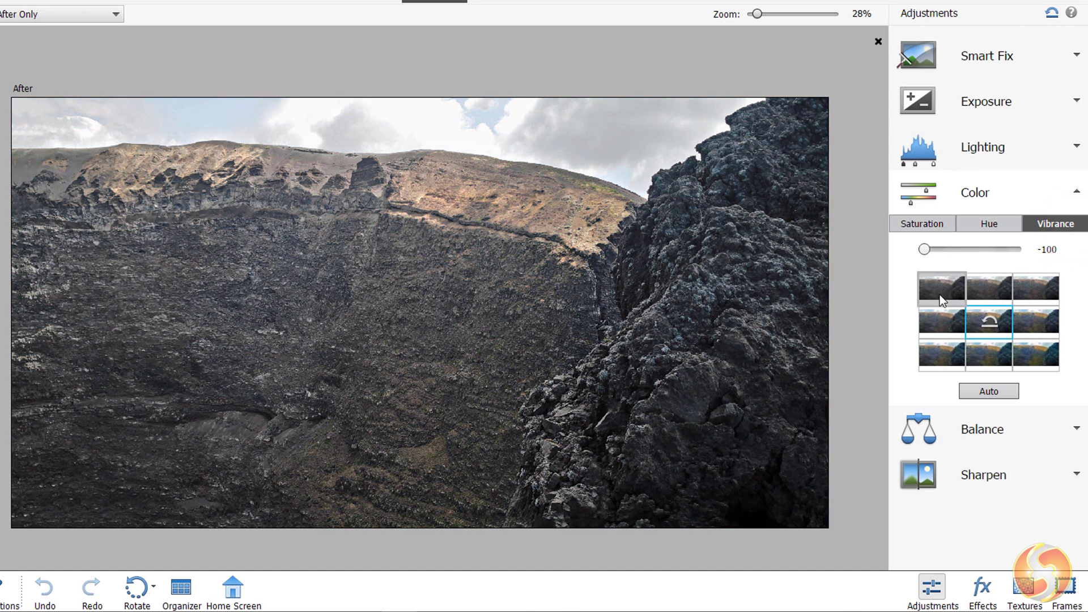
left_click(926, 345)
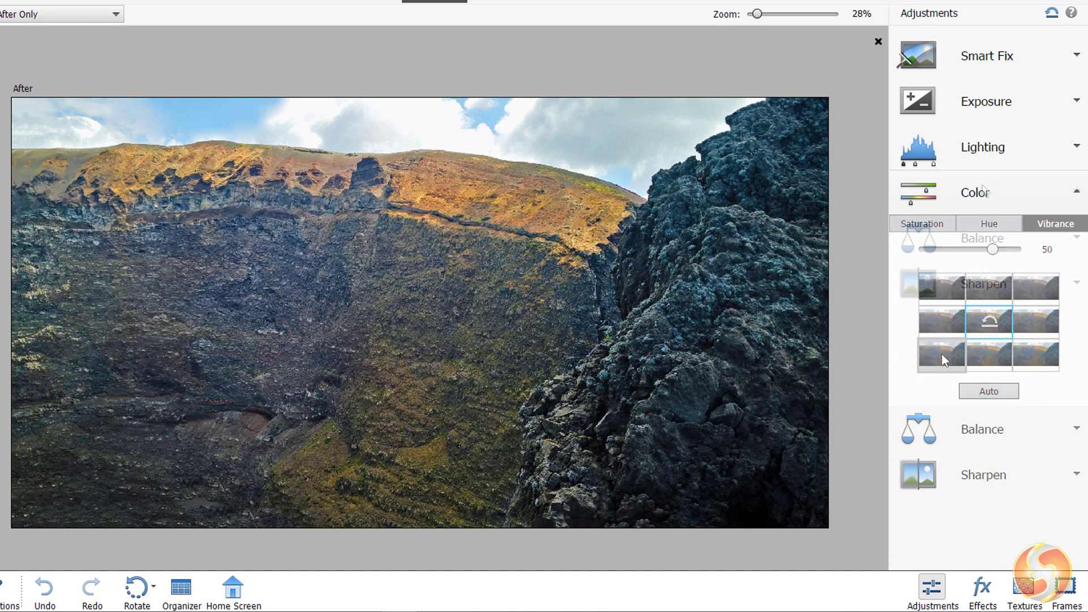
left_click(986, 249)
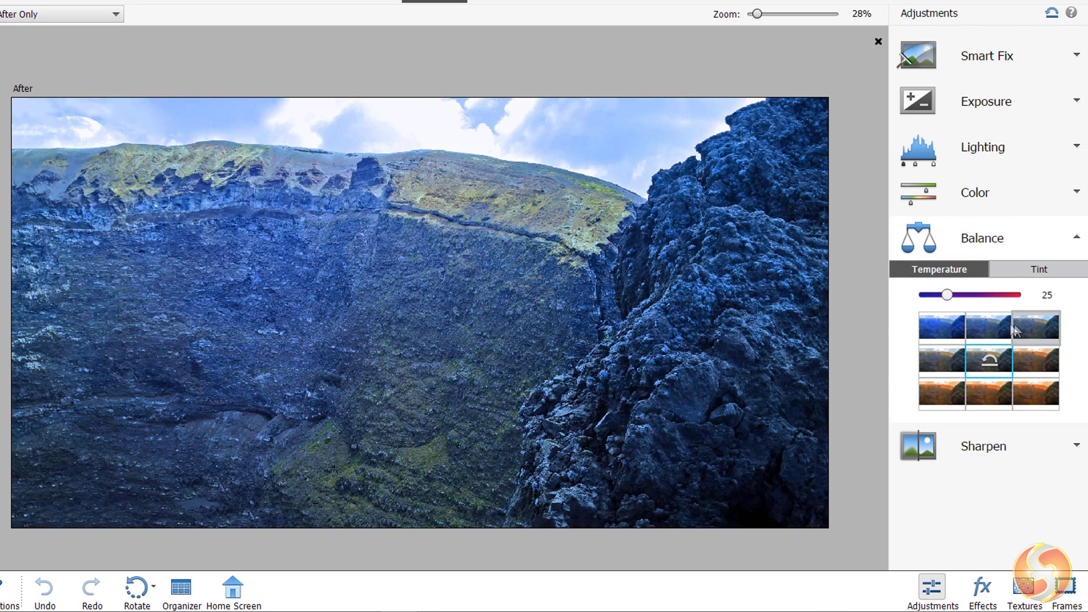
left_click(1016, 277)
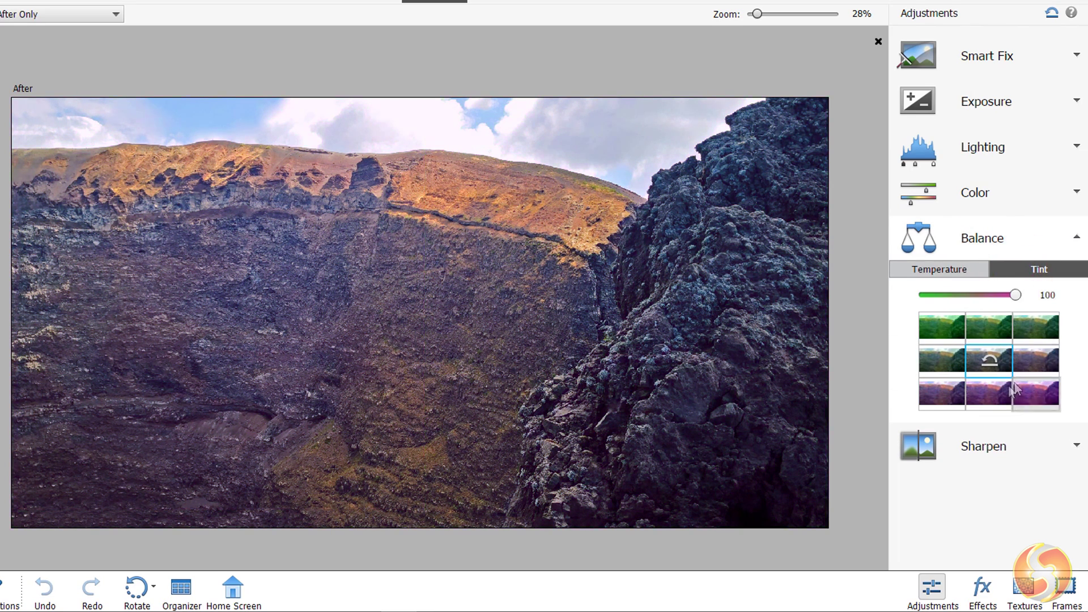
left_click(975, 238)
left_click(973, 290)
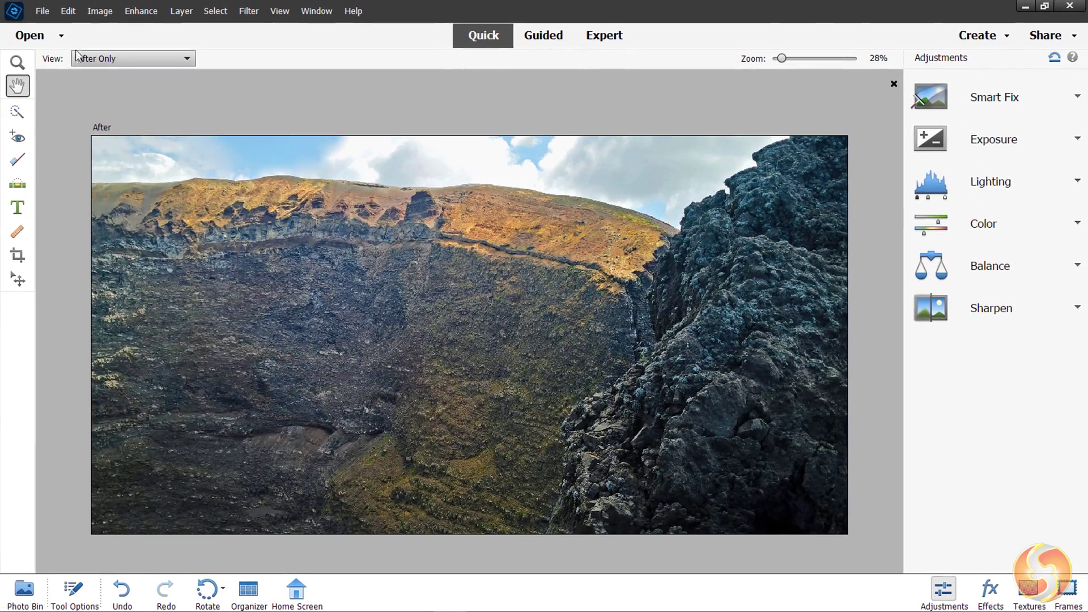
left_click(151, 56)
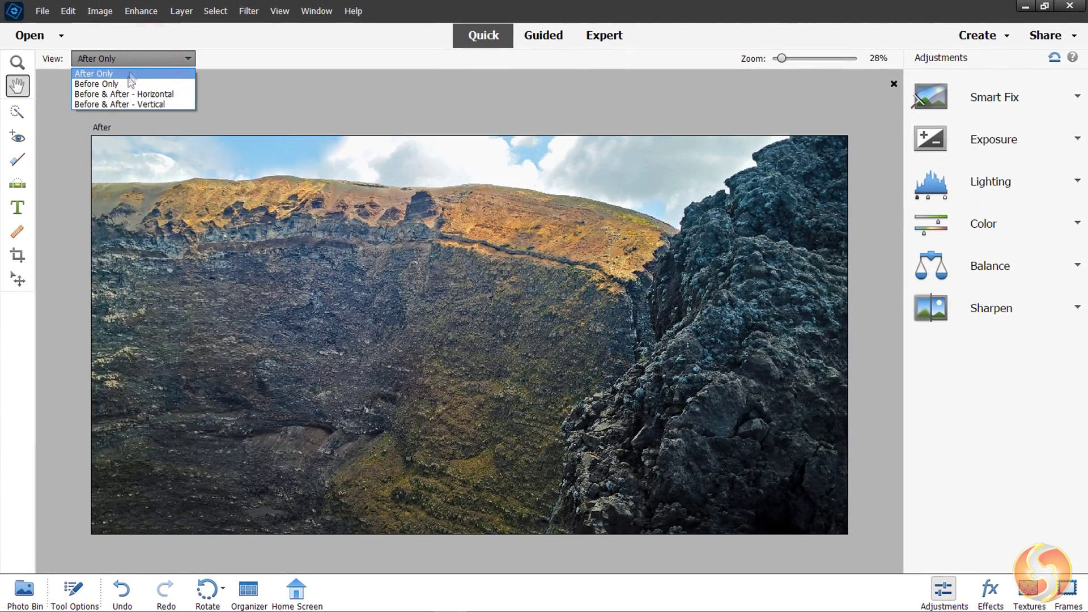
left_click(131, 96)
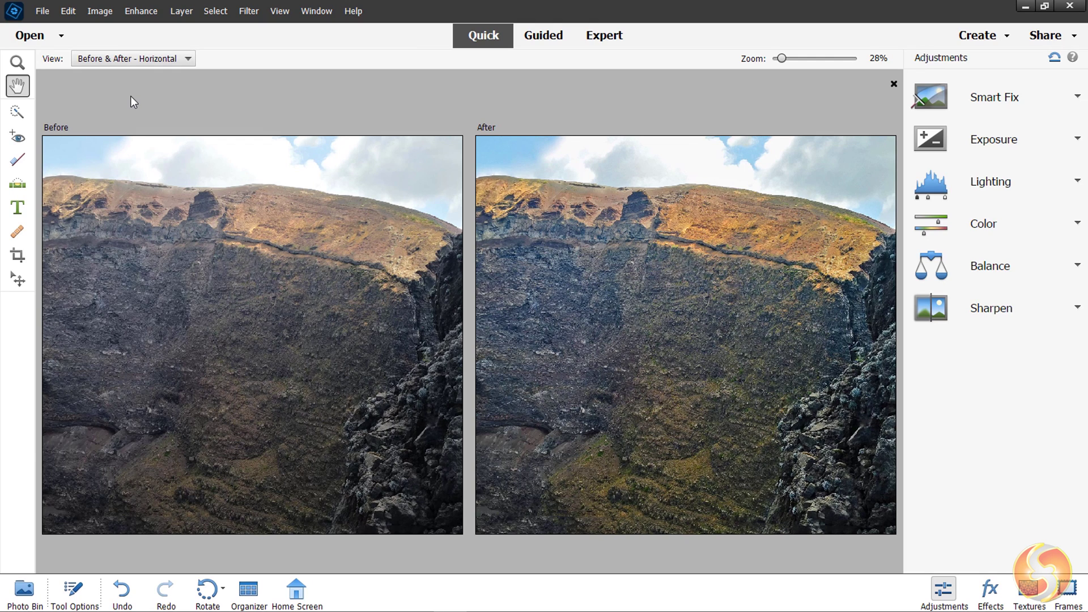
left_click(155, 57)
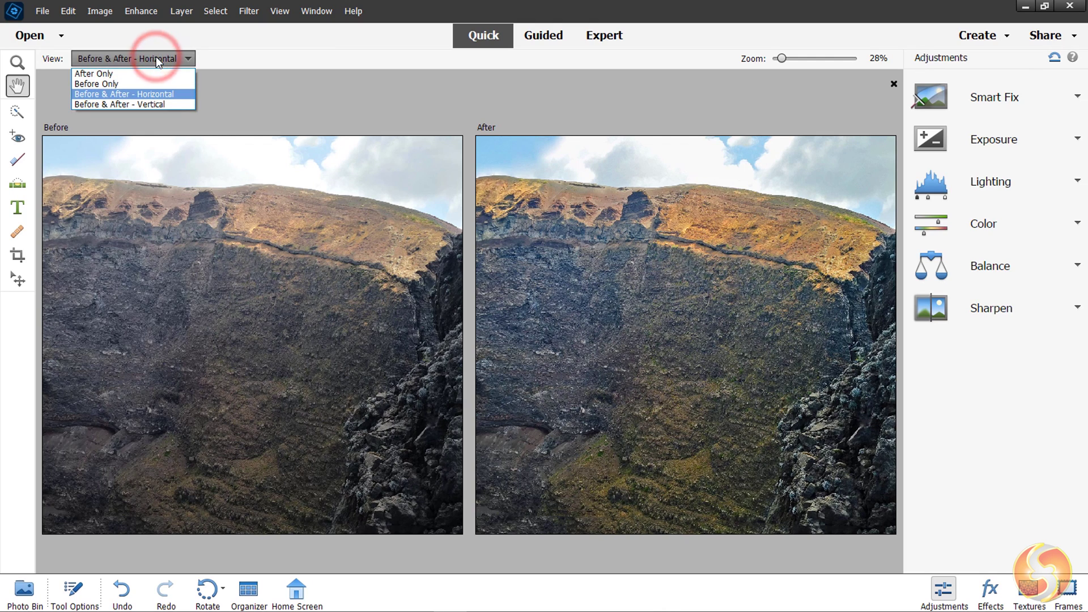
left_click(151, 103)
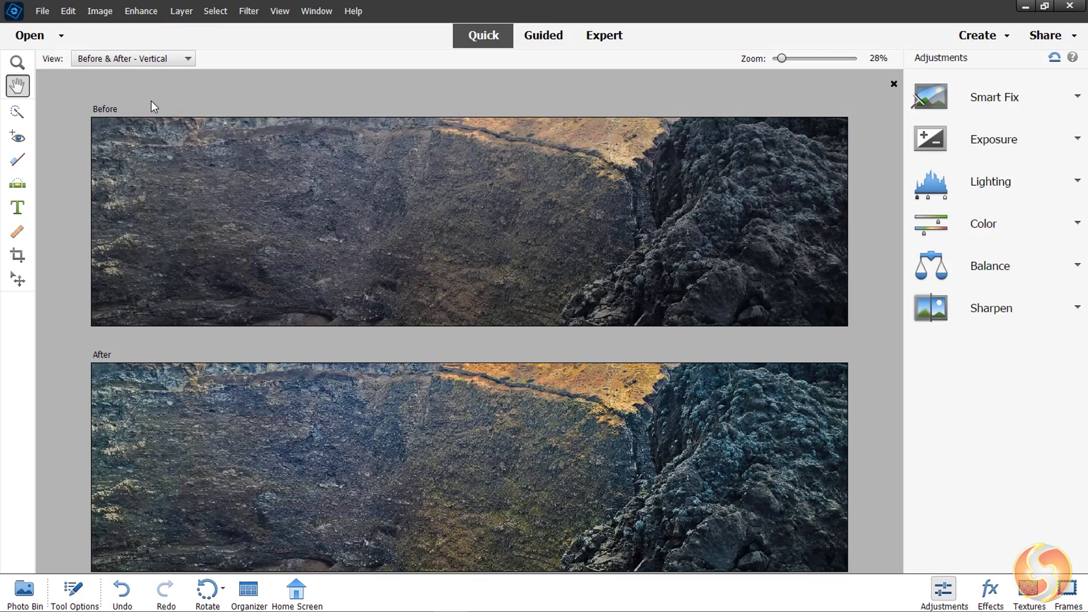
left_click_drag(607, 239, 615, 284)
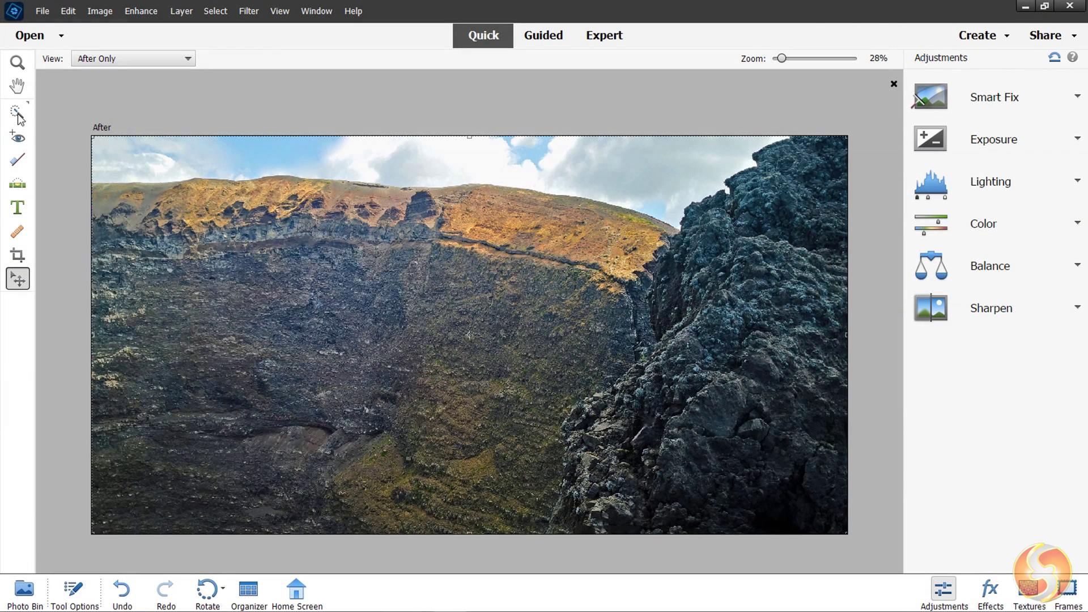
Step: Quick-select the sky above the crater and glance at the Exposure adjustments
left_click(18, 112)
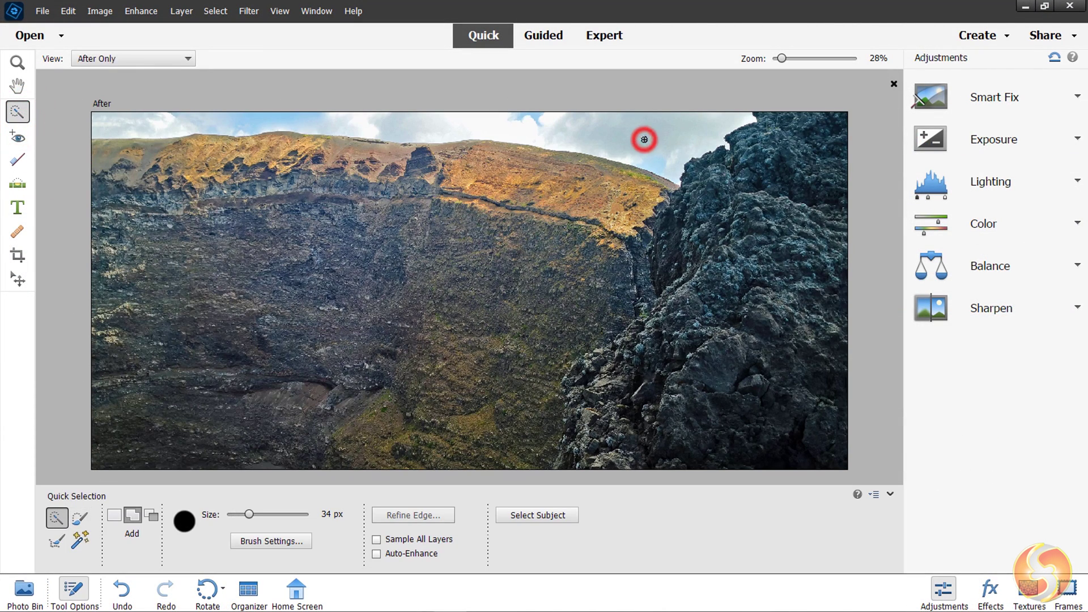
left_click_drag(644, 140, 677, 134)
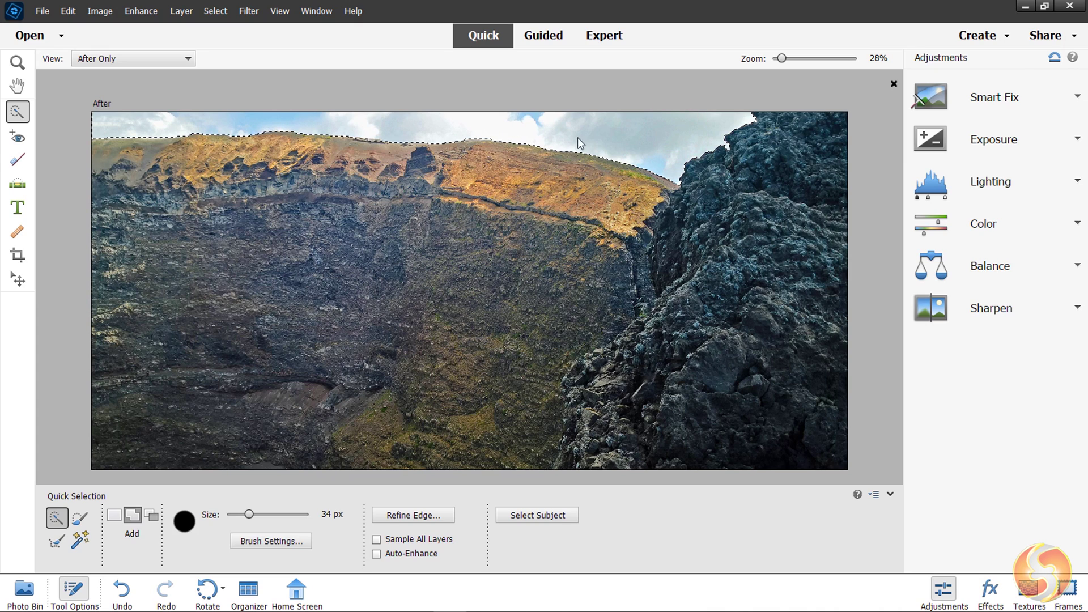
key("h")
left_click(1024, 154)
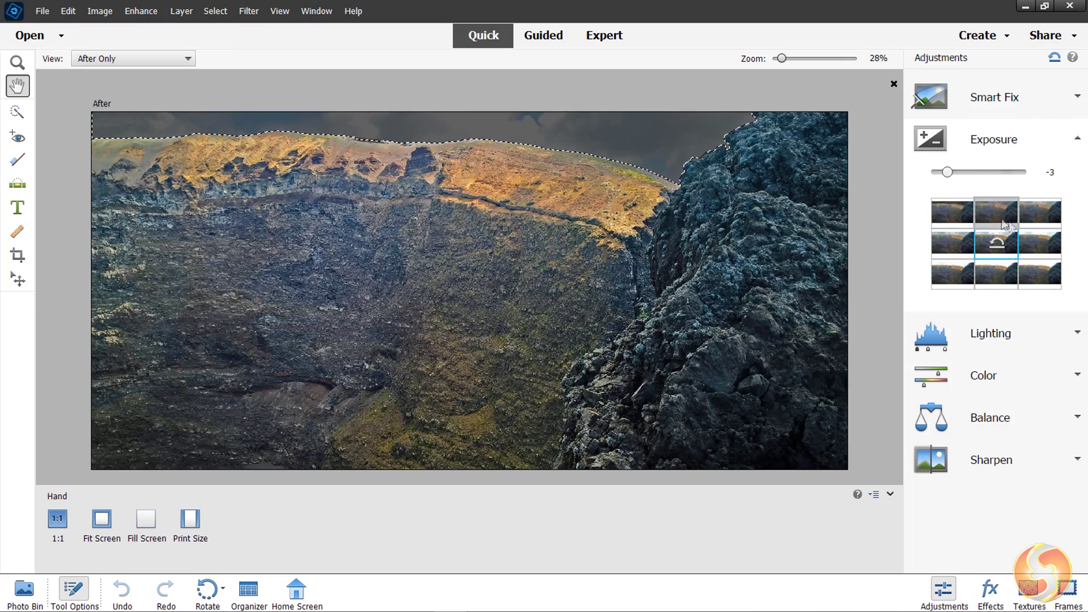
left_click(1069, 143)
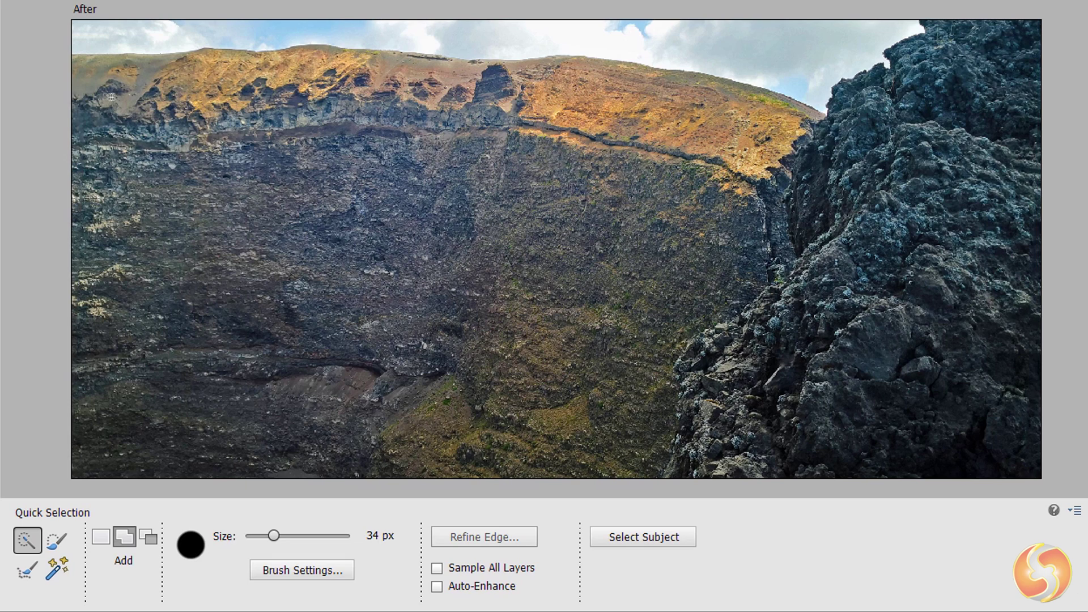
Step: Select the sunlit ridge, clear it with Ctrl+D, and set the Selection Brush to 27 px
left_click_drag(98, 85, 377, 86)
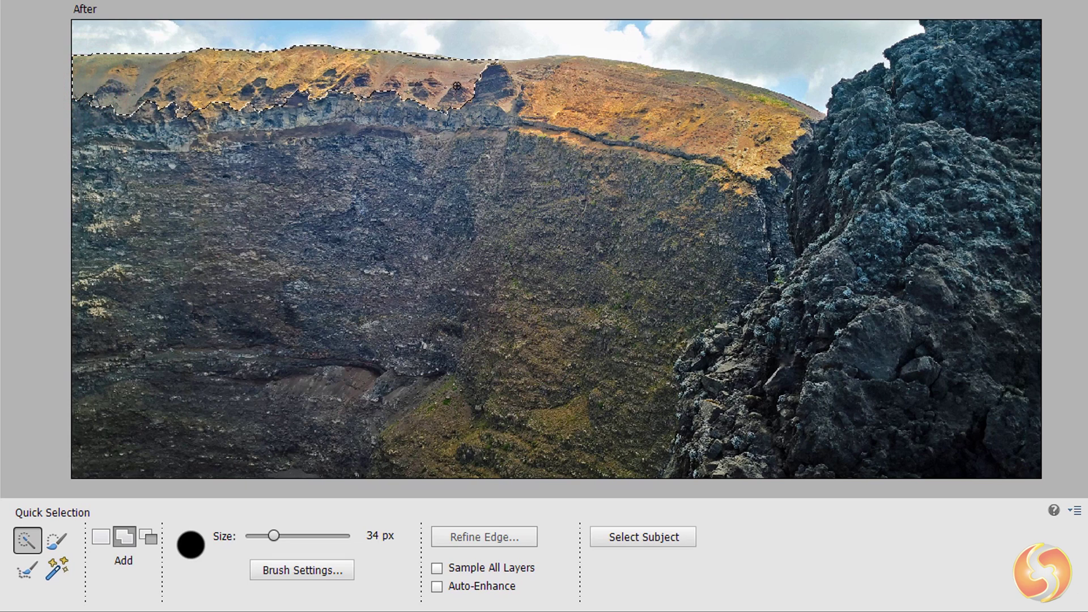
left_click(549, 83)
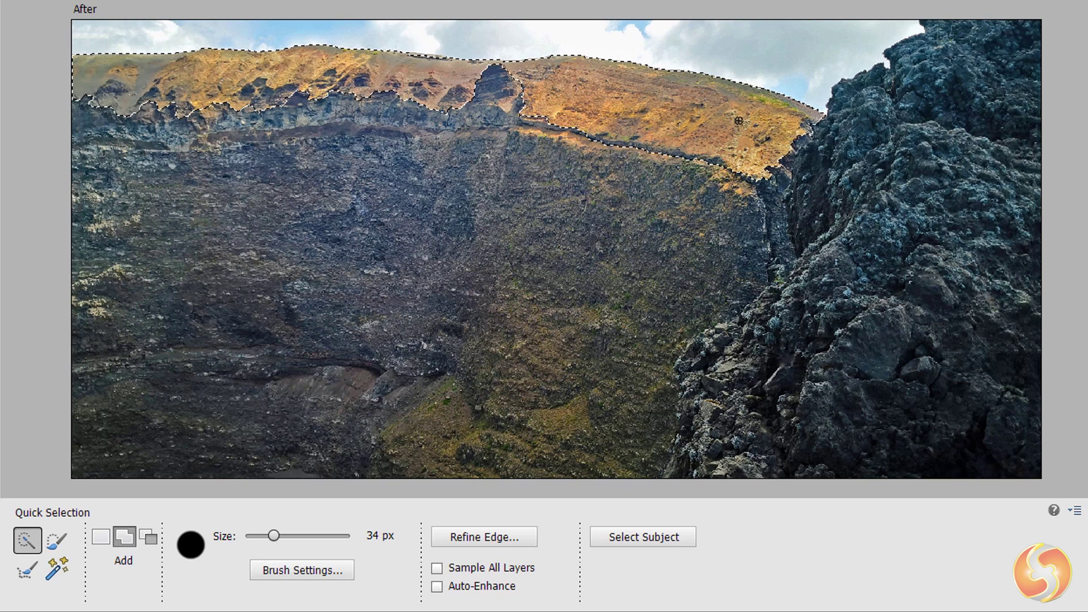
key("ctrl+d")
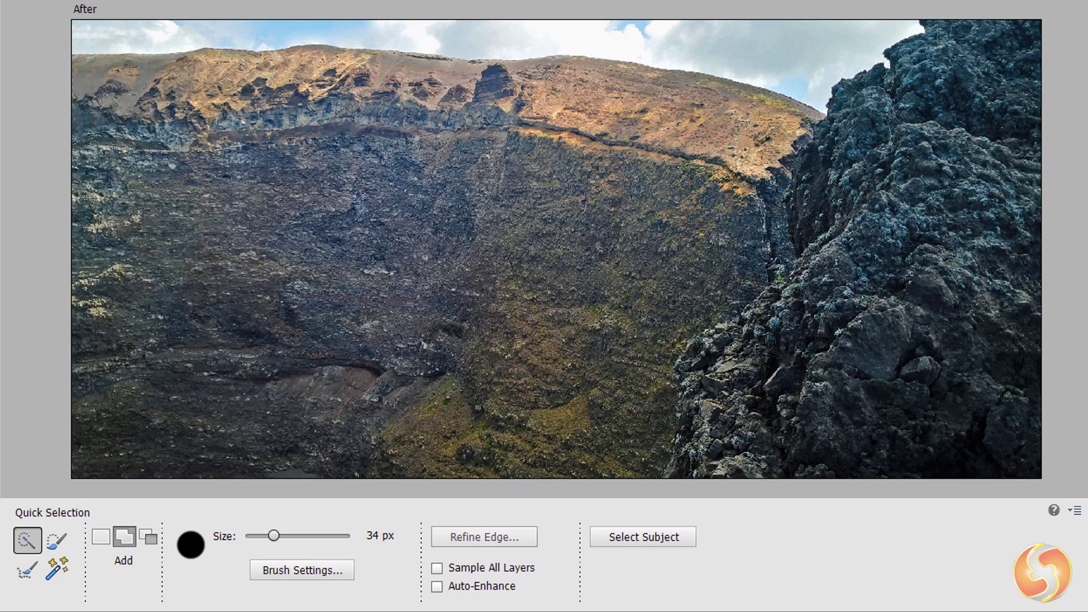
left_click(57, 540)
left_click_drag(399, 530, 411, 529)
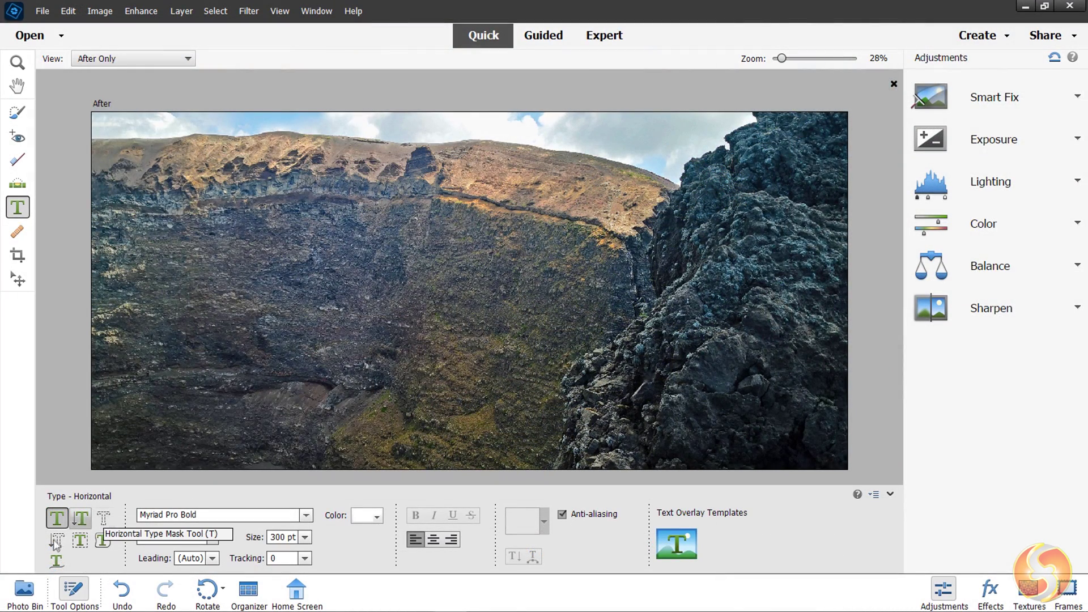
Step: Create a horizontal Hello text-mask selection and peek at the Hue adjustment
left_click(103, 518)
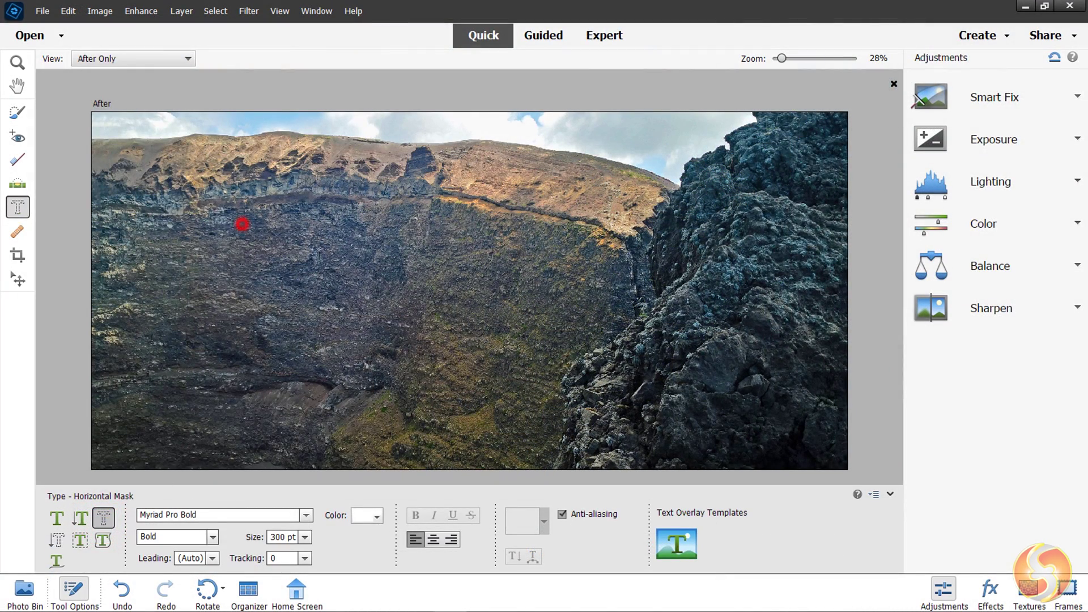
left_click_drag(243, 225, 706, 397)
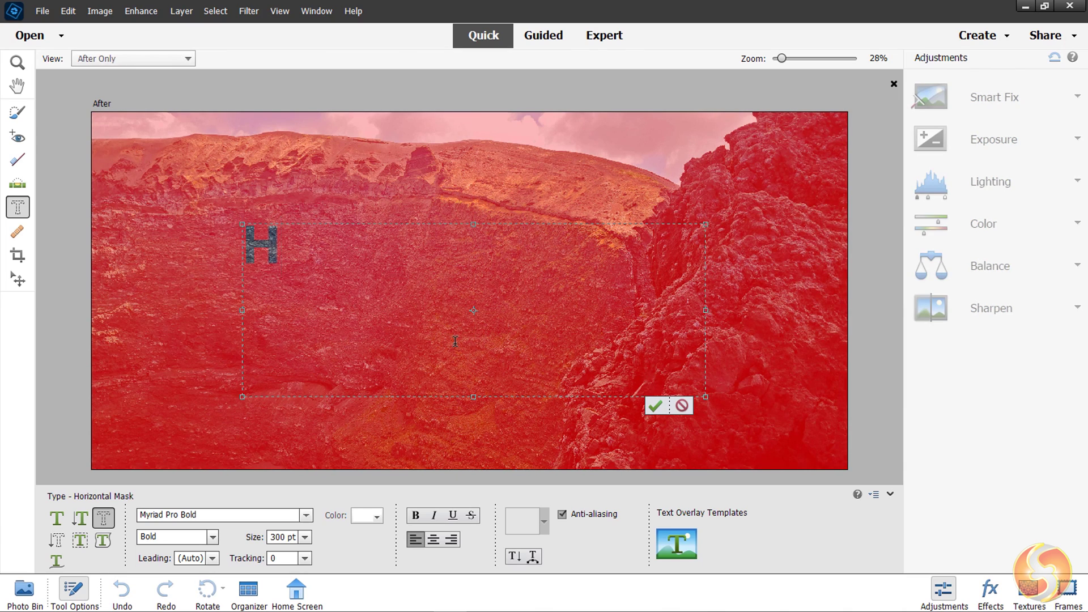
left_click(662, 407)
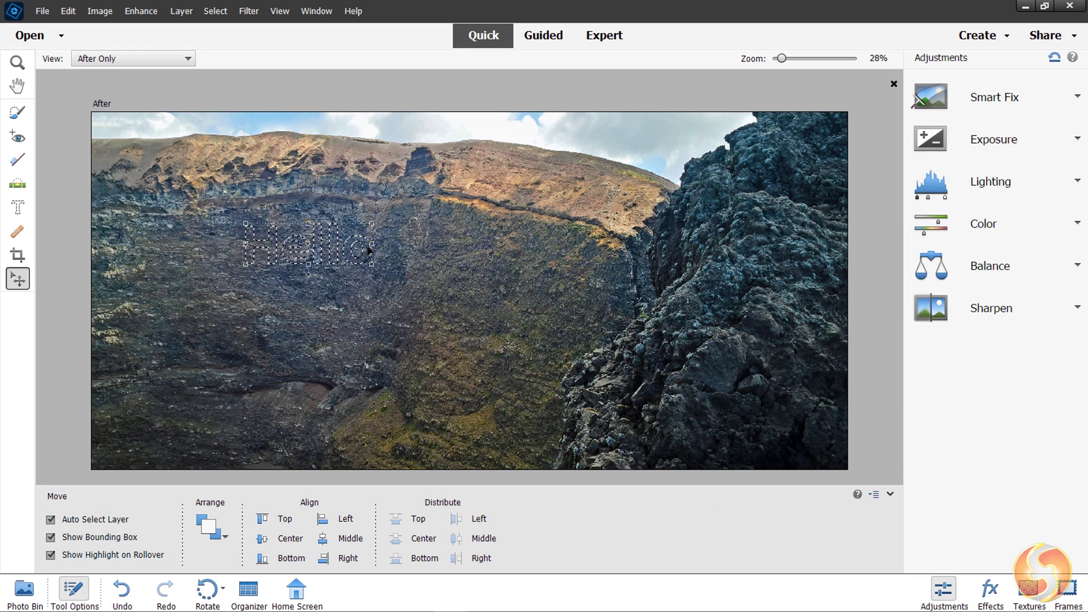
left_click(983, 224)
left_click(996, 253)
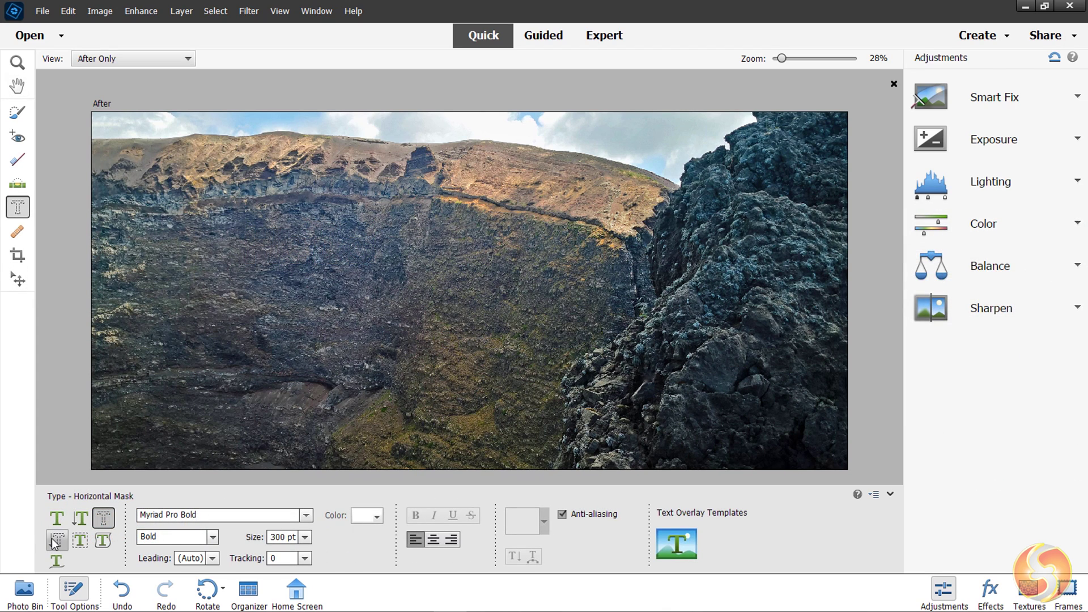
Step: Make a vertical 'Hello' text-mask selection fitted into one column
left_click(56, 539)
left_click_drag(320, 174, 517, 411)
type("Hello")
left_click_drag(418, 411, 414, 481)
left_click(466, 458)
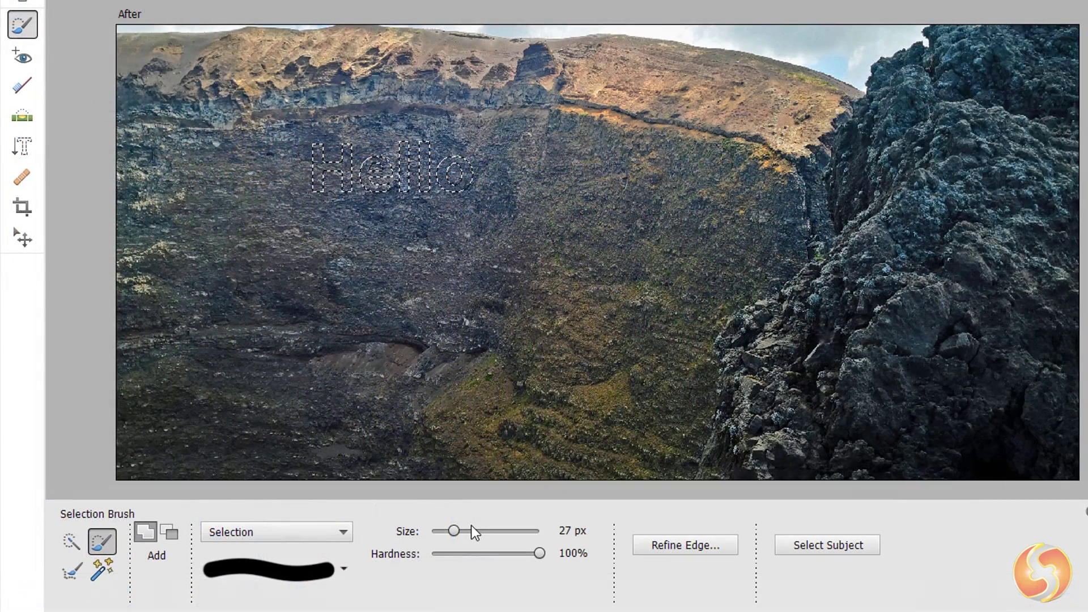
Step: Add a 55 px brushed stroke to the selection, switch to subtract, then deselect all
left_click_drag(457, 530, 476, 530)
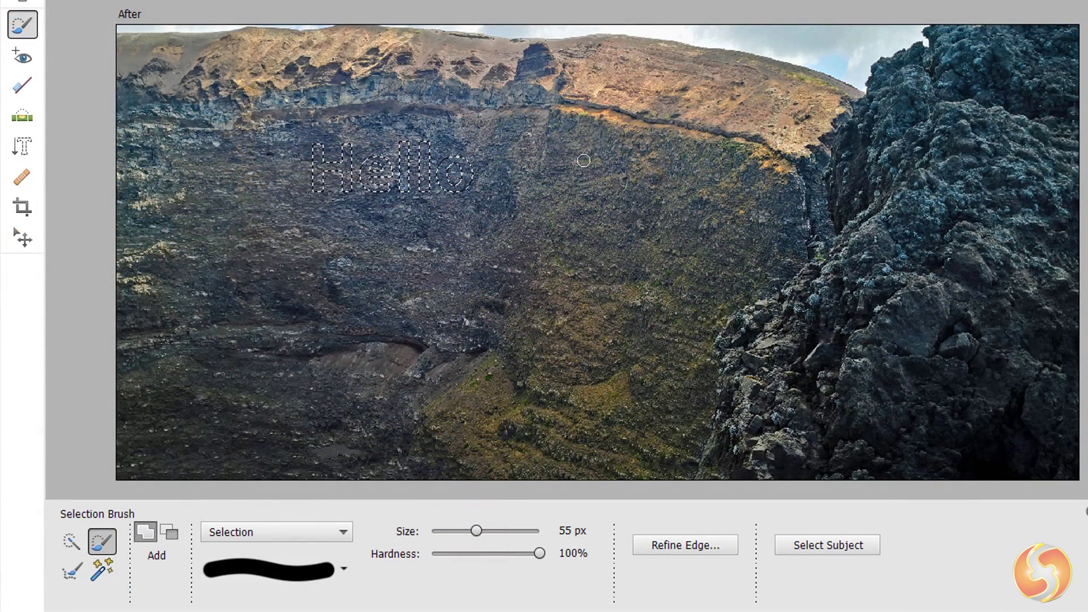
left_click_drag(619, 140, 467, 238)
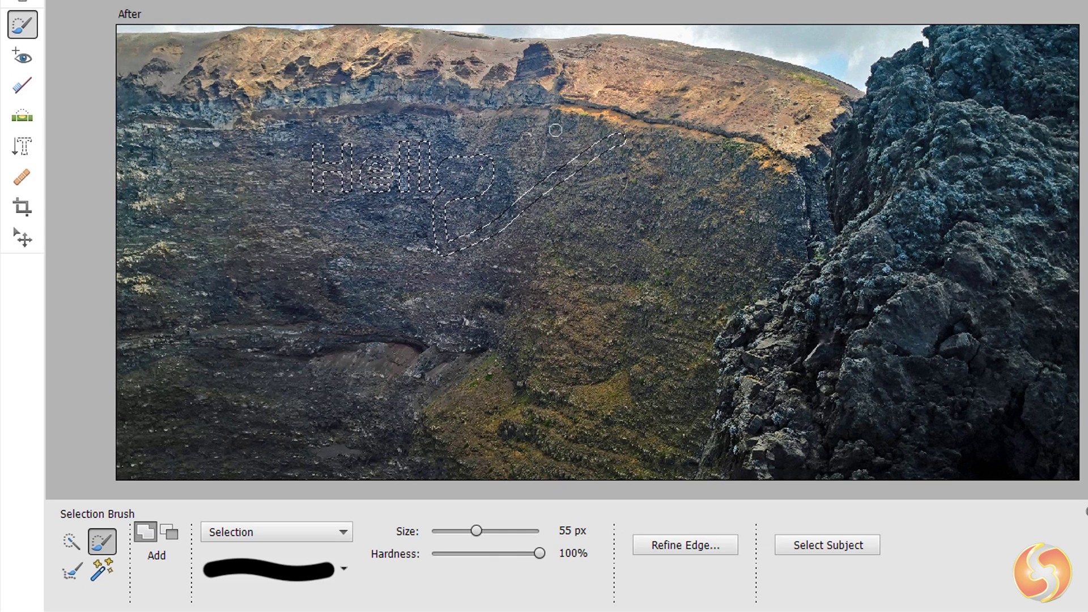
key("alt")
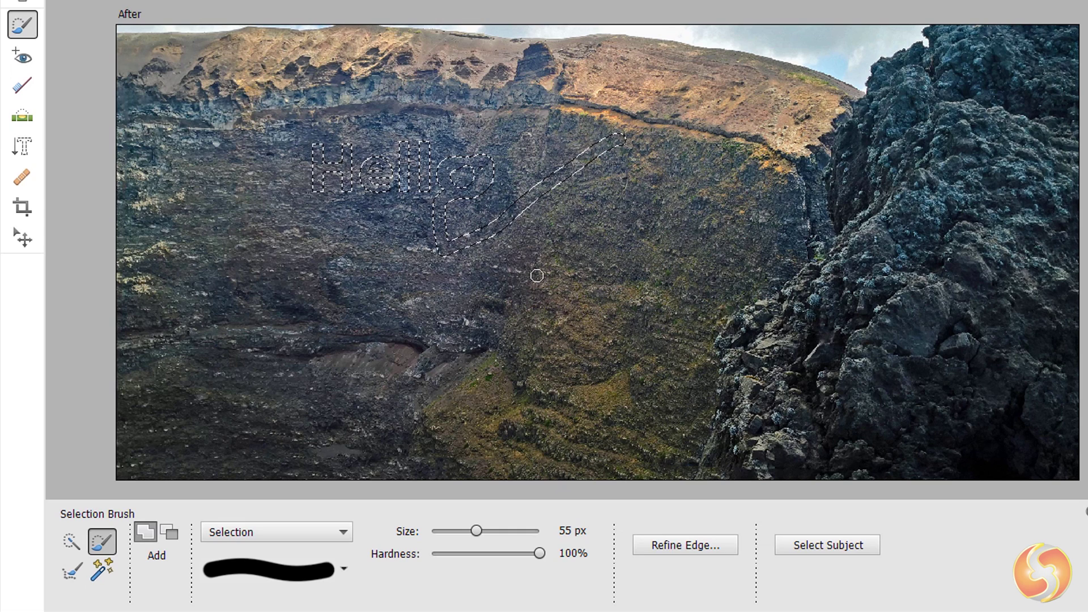
key("ctrl+d")
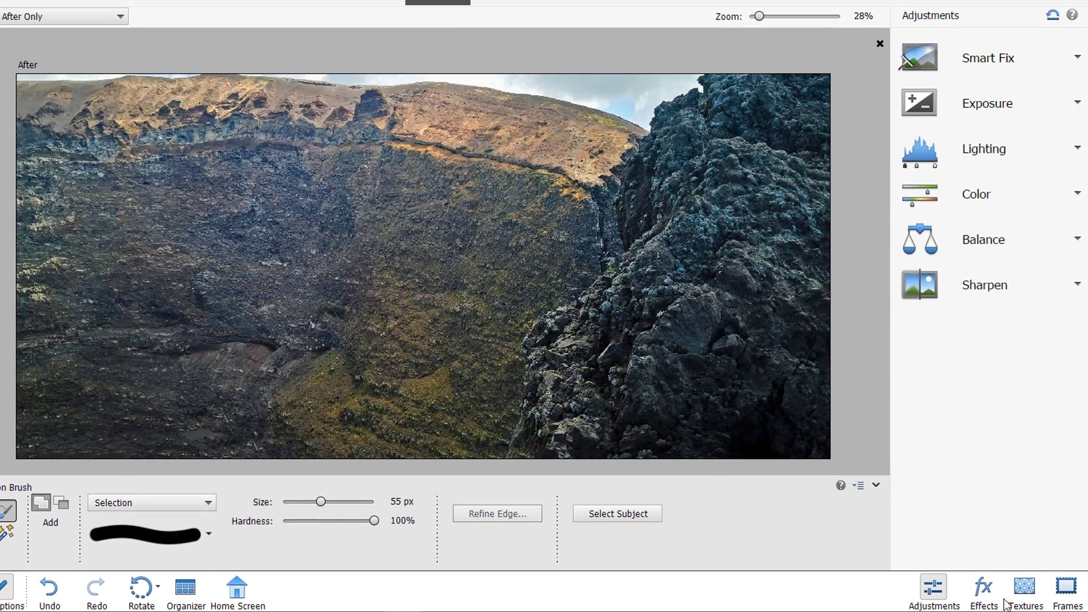
Step: Apply the first artistic effect with original colours kept, add the golden texture, then enter Guided mode
left_click(984, 589)
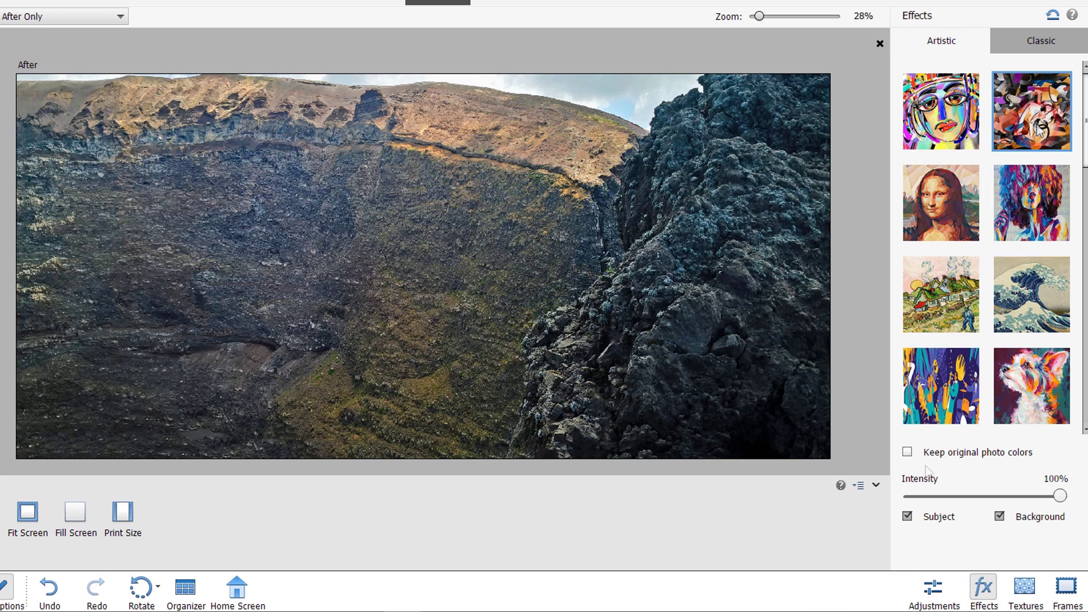
left_click(907, 451)
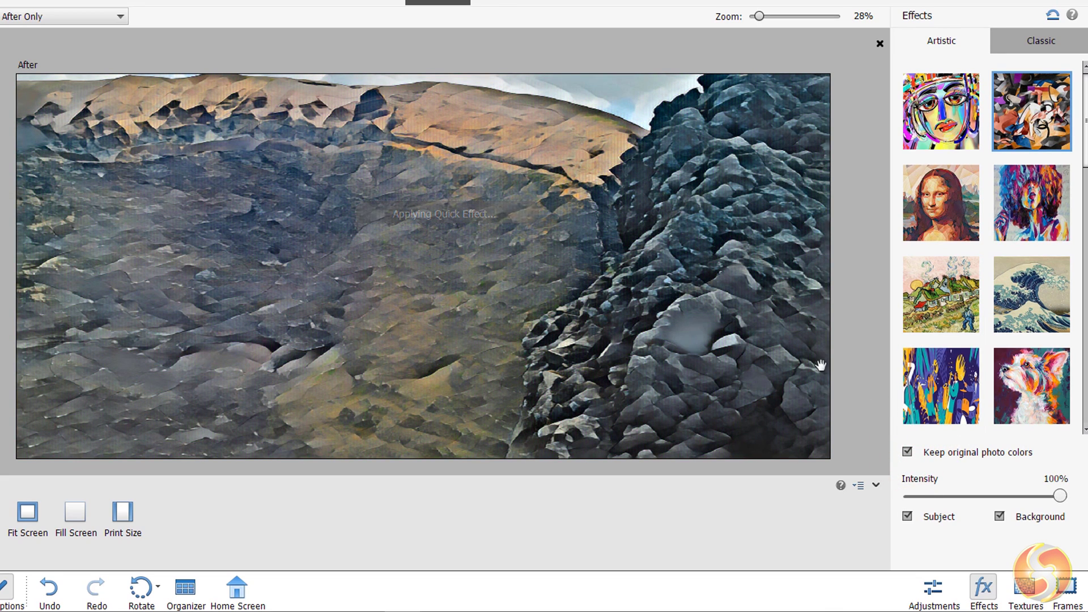
left_click(945, 107)
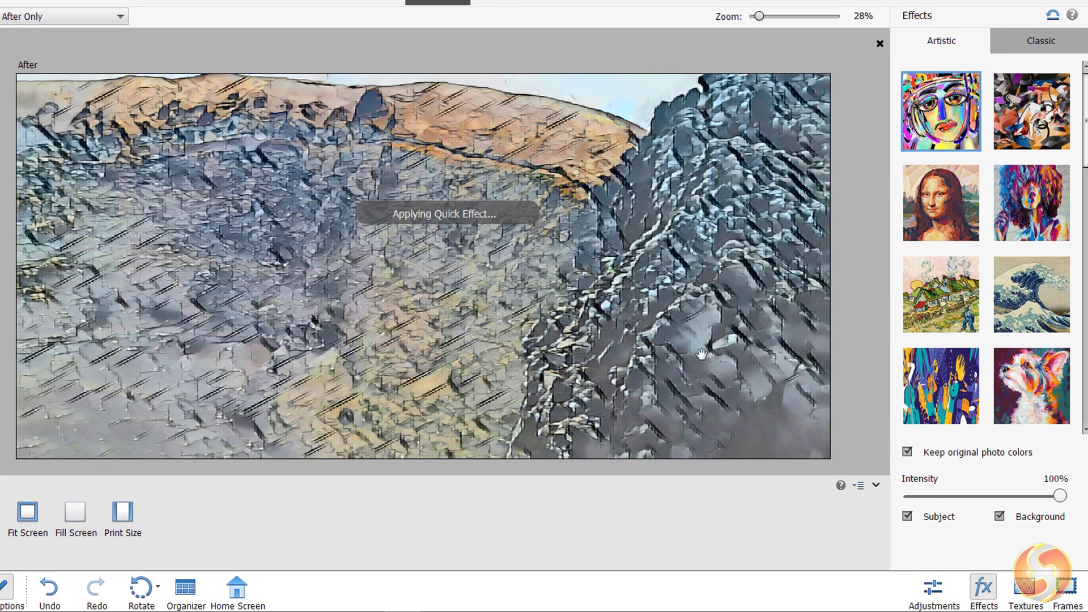
left_click(1024, 589)
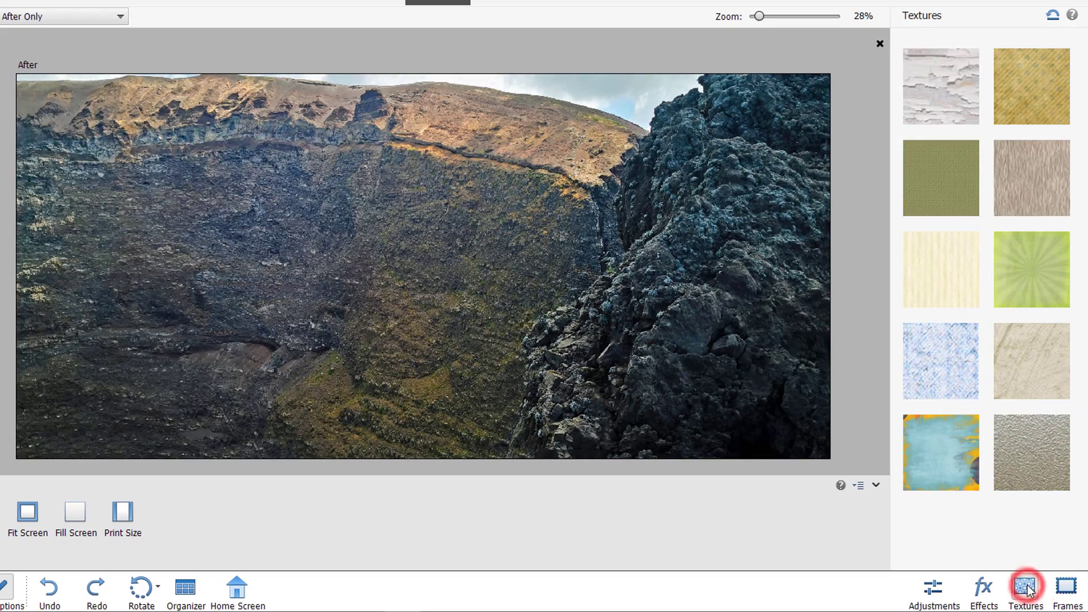
left_click(1025, 79)
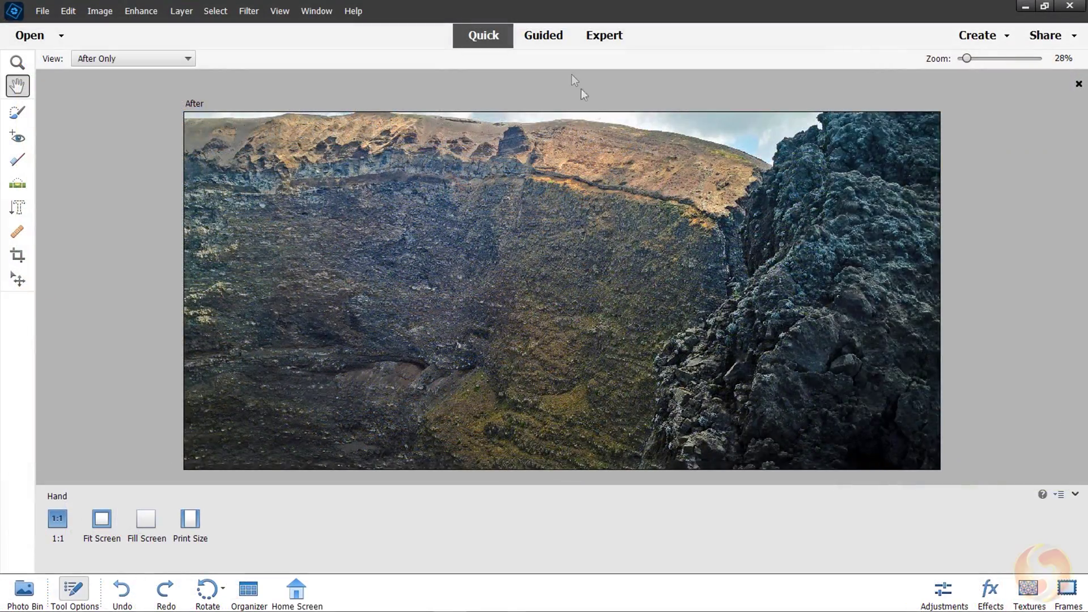
left_click(548, 40)
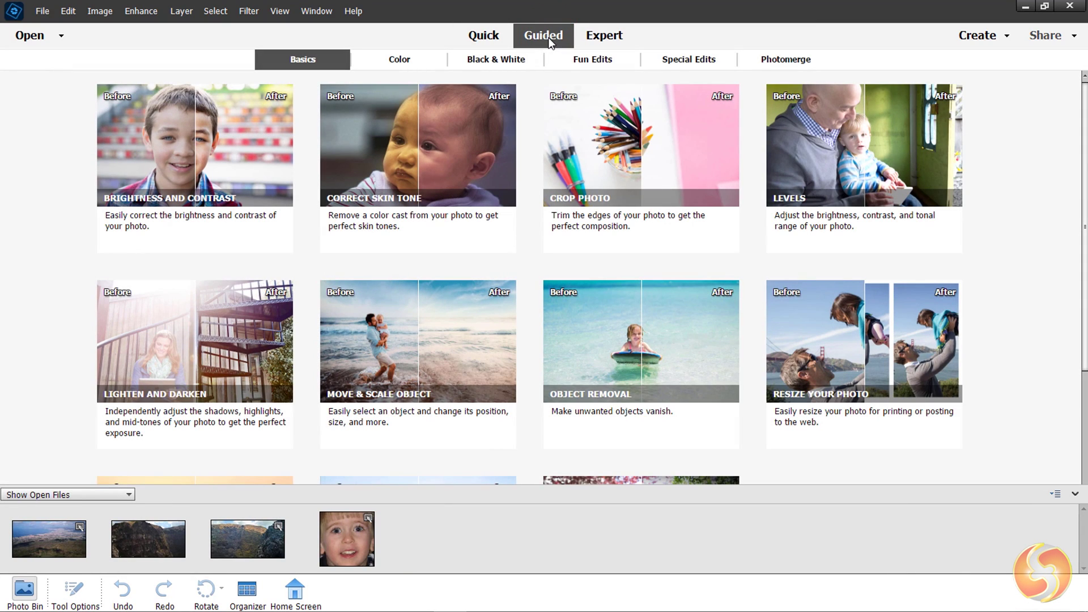
Step: Start the Painterly Fun Edit and begin painting, then go back and open the Enhance menu
left_click(567, 58)
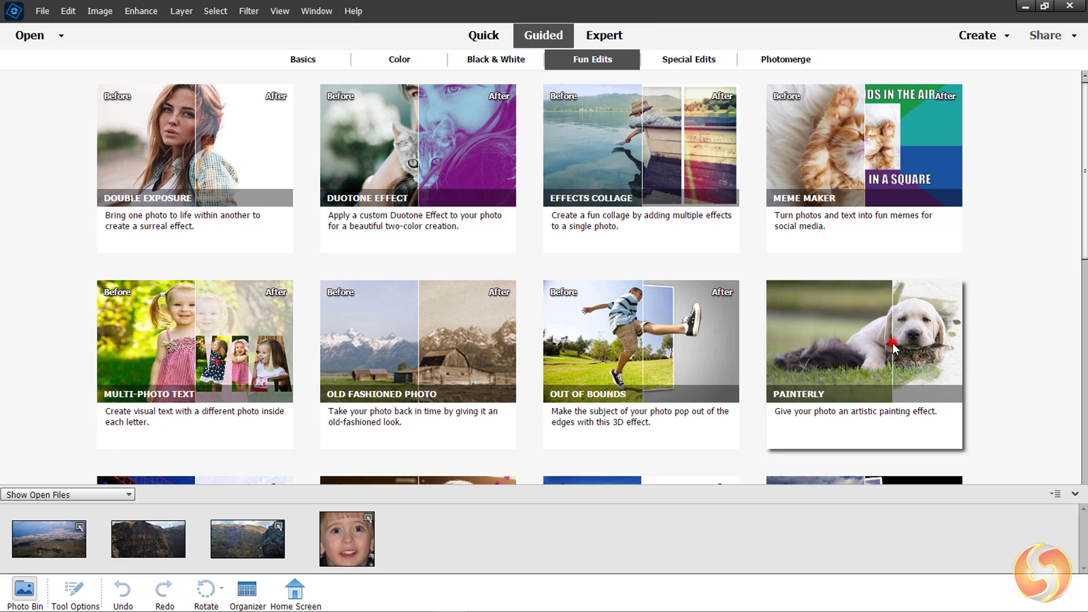
left_click(892, 344)
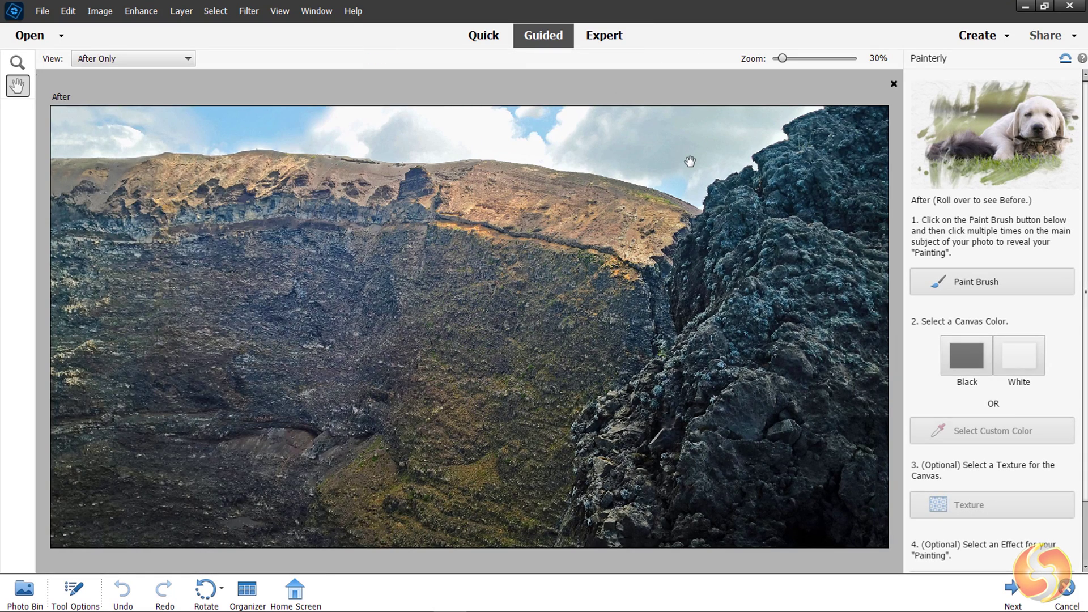
left_click(1005, 281)
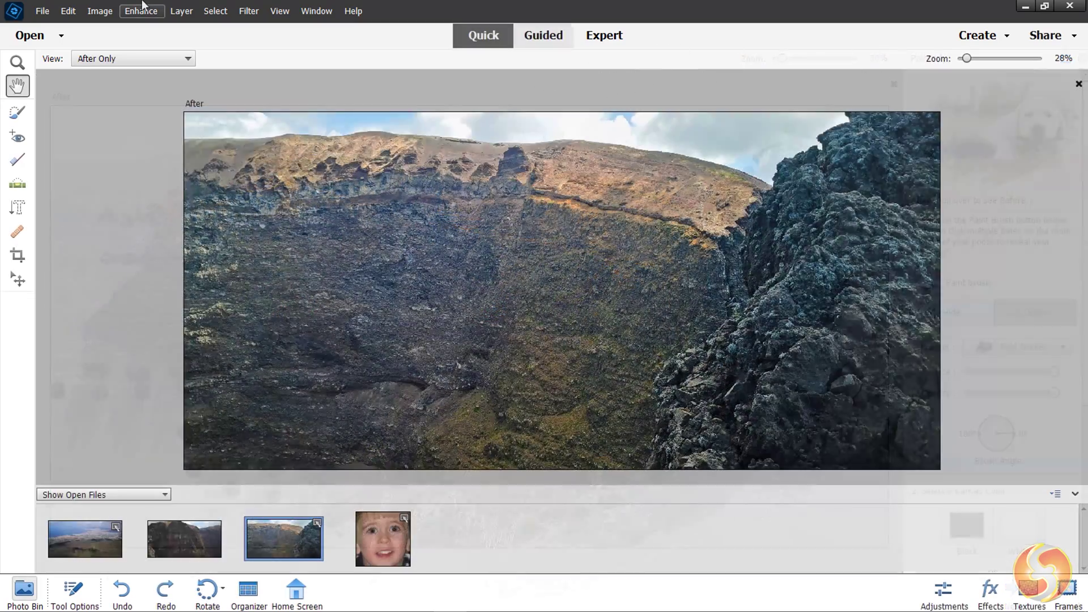
left_click(141, 11)
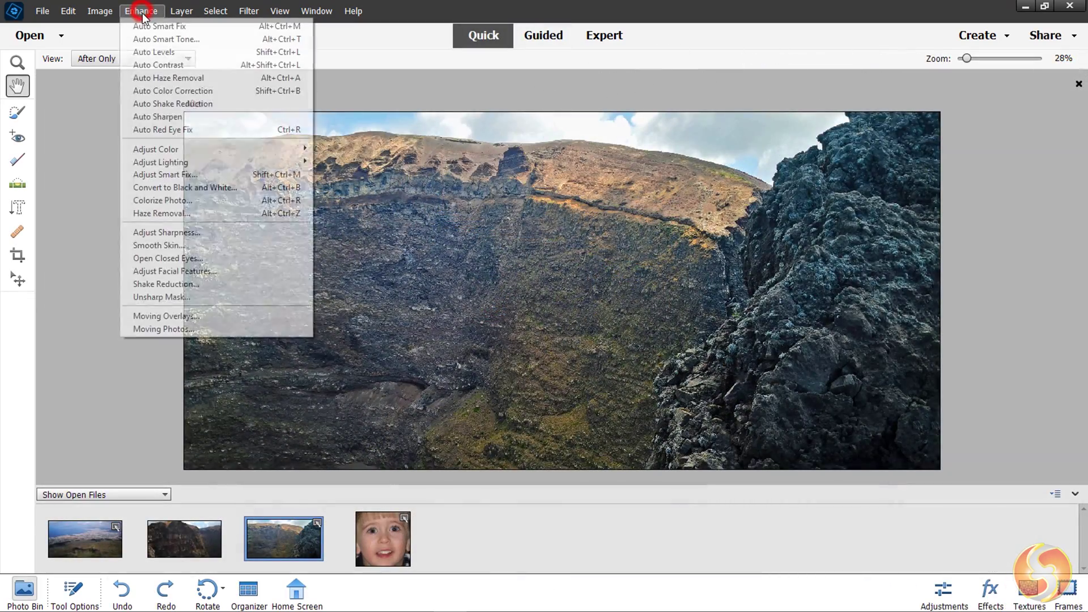
Step: Preview the animated hearts overlay from Enhance > Moving Overlays
left_click(223, 316)
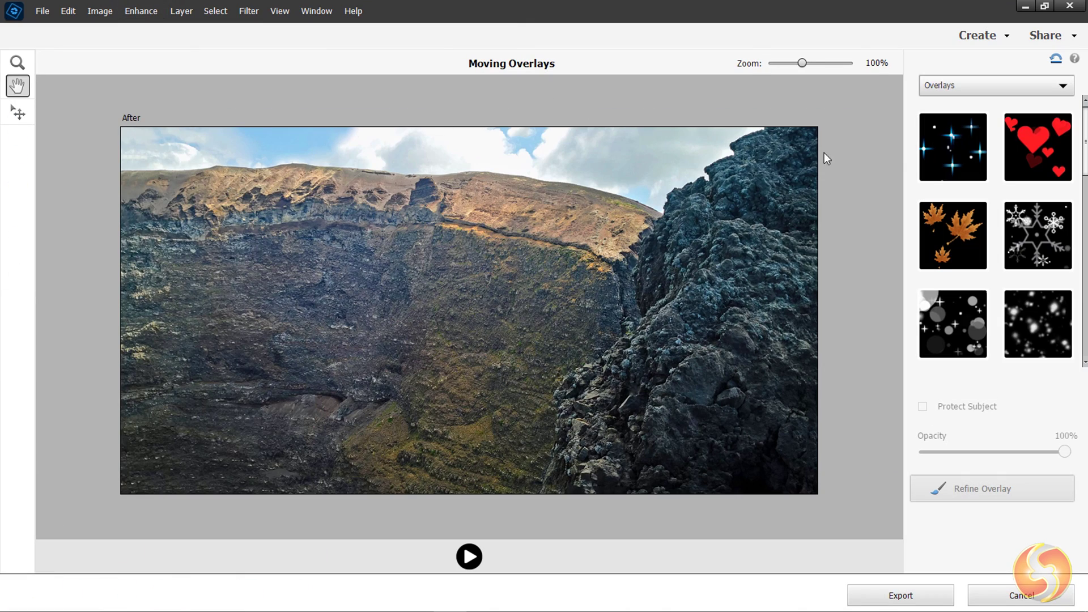
left_click(1055, 146)
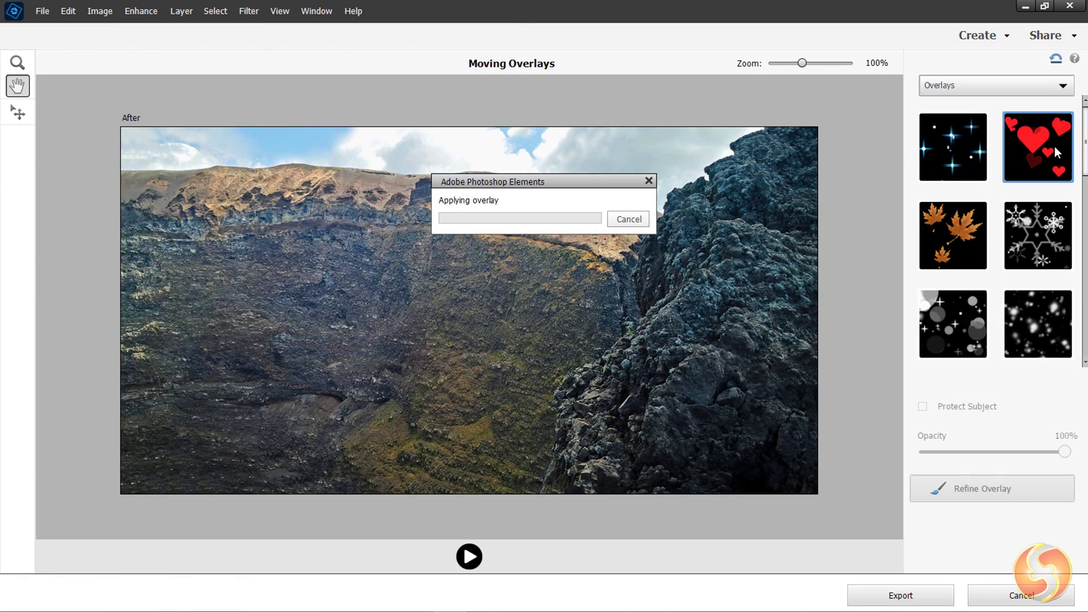
left_click(471, 557)
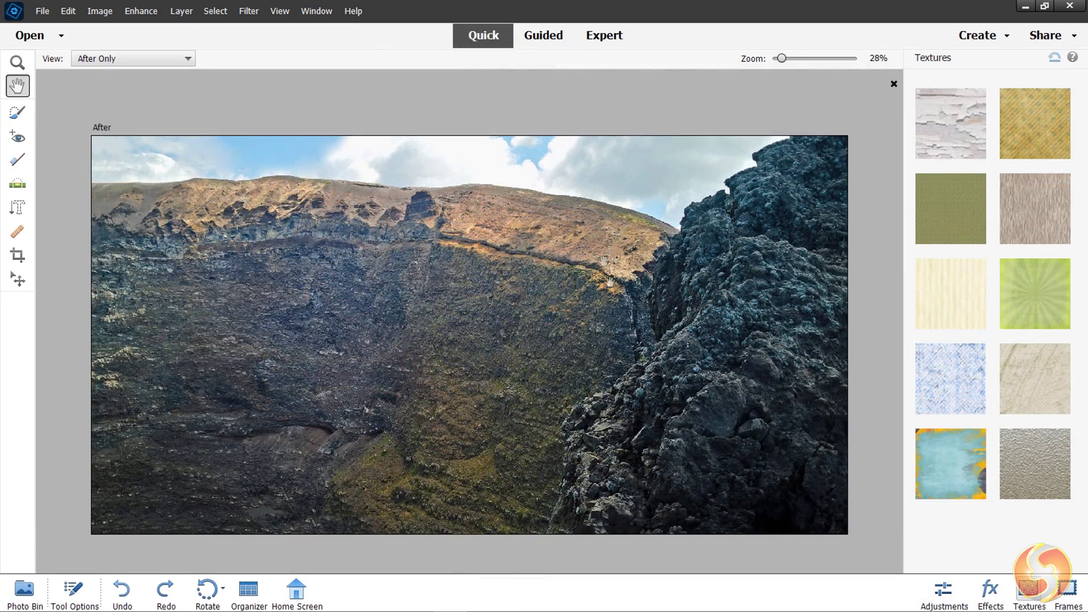
Step: Switch to Expert mode, enlarge the Blur brush with 100% strength, then switch to Sharpen
left_click(613, 39)
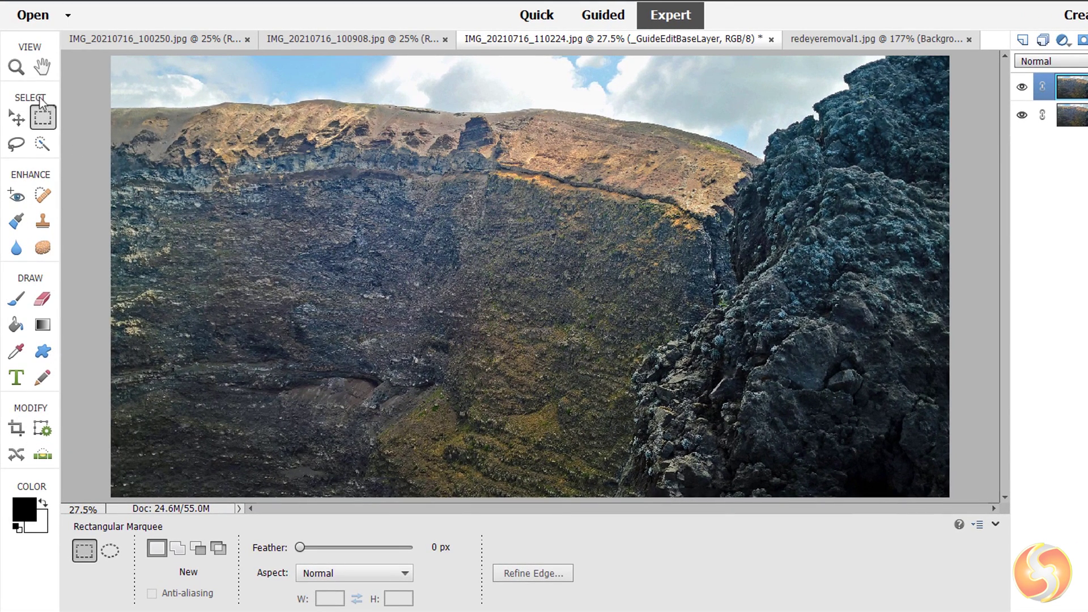
left_click(17, 248)
left_click_drag(399, 566, 444, 567)
left_click_drag(359, 548, 424, 548)
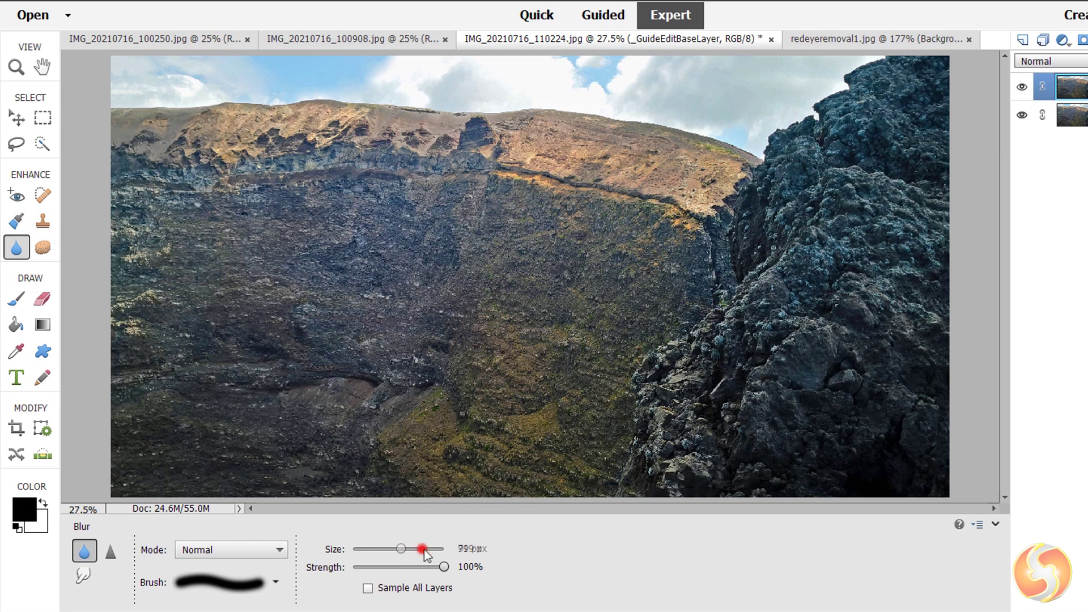
key("r")
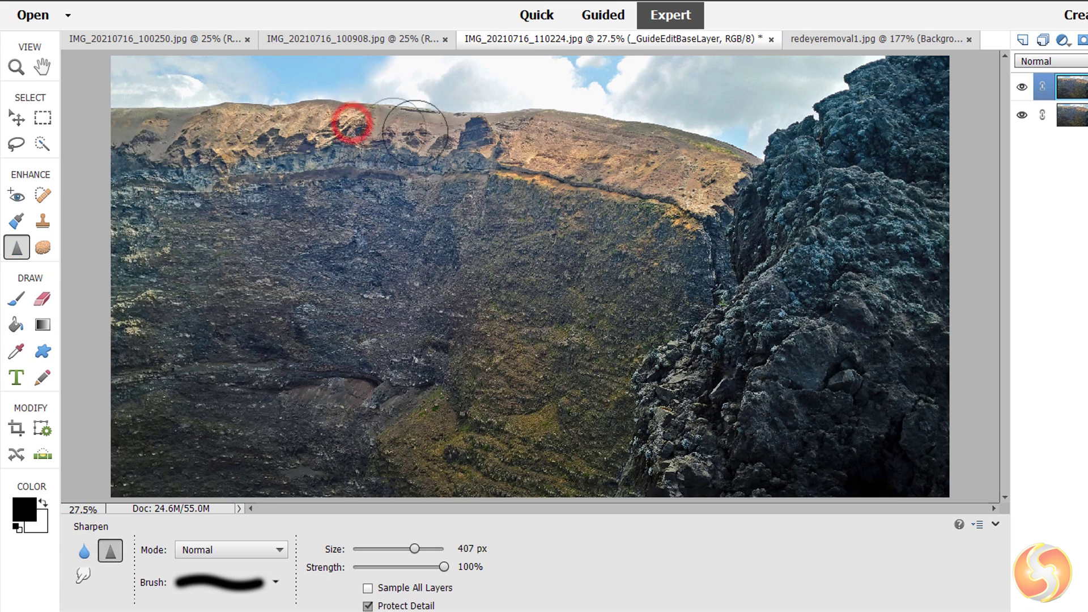
Step: Trial a smudge across the crater ridge, undo it, and size the Sponge brush to 1137 px
left_click(85, 575)
mouse_move(349, 108)
left_mouse_down()
mouse_move(431, 86)
mouse_move(452, 120)
mouse_move(556, 112)
mouse_move(559, 123)
mouse_move(633, 130)
mouse_move(796, 114)
left_mouse_up()
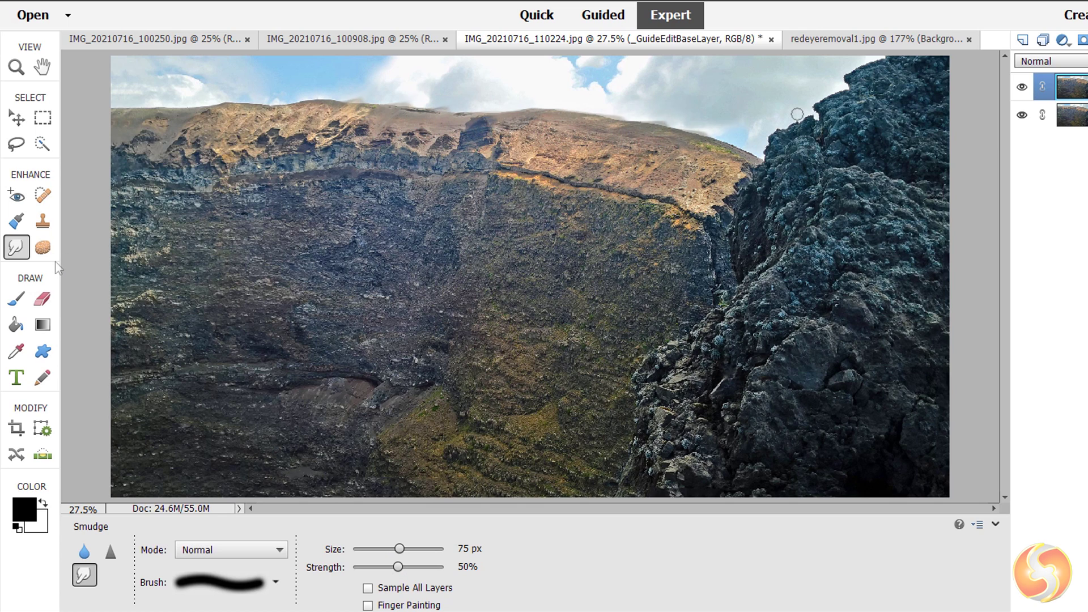
key("ctrl+z")
left_click(43, 248)
key("bracketright")
key("bracketright")
key("bracketright")
key("bracketright")
key("bracketright")
key("bracketright")
key("bracketright")
key("bracketright")
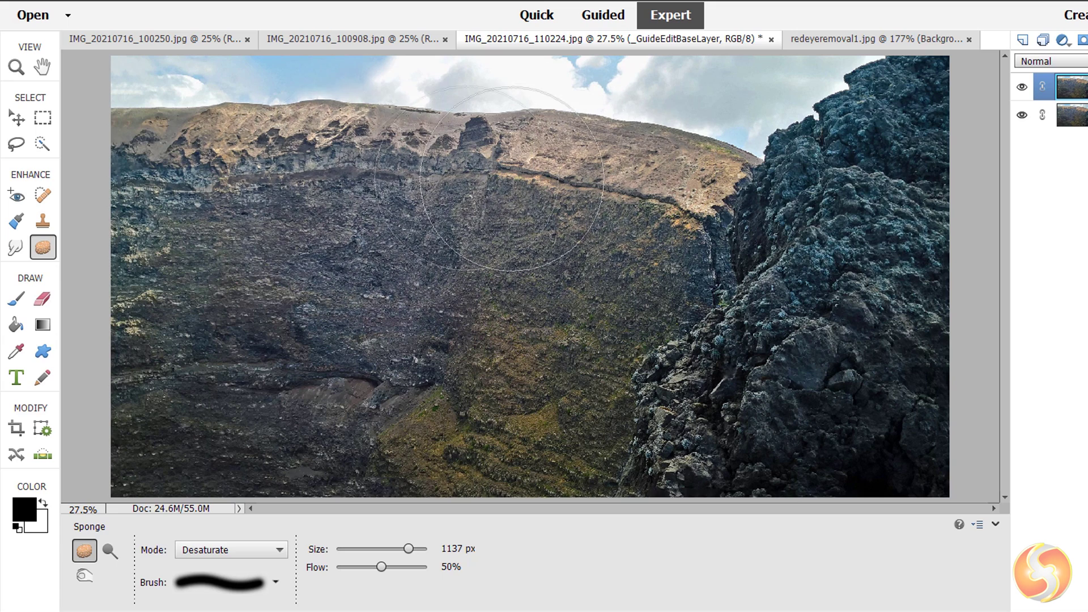
Step: Trial Dodge and Burn strokes on the crater wall, undoing each one
left_click(112, 551)
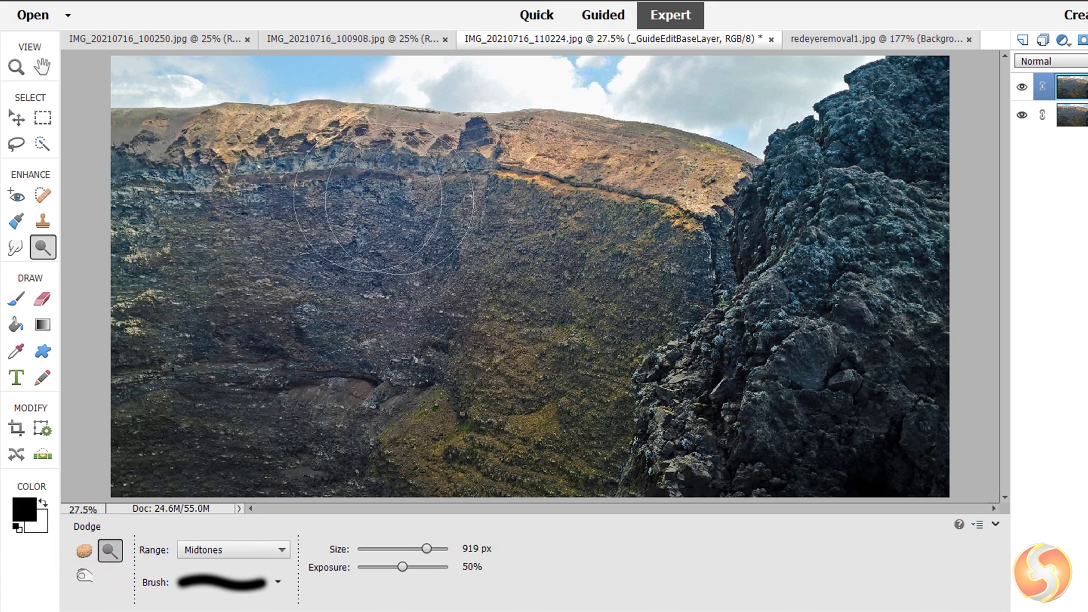
mouse_move(270, 138)
left_mouse_down()
mouse_move(340, 135)
mouse_move(267, 146)
mouse_move(357, 232)
mouse_move(374, 272)
left_mouse_up()
key("ctrl+z")
key("o")
mouse_move(272, 158)
left_mouse_down()
mouse_move(211, 163)
mouse_move(409, 233)
mouse_move(295, 347)
left_mouse_up()
key("ctrl+z")
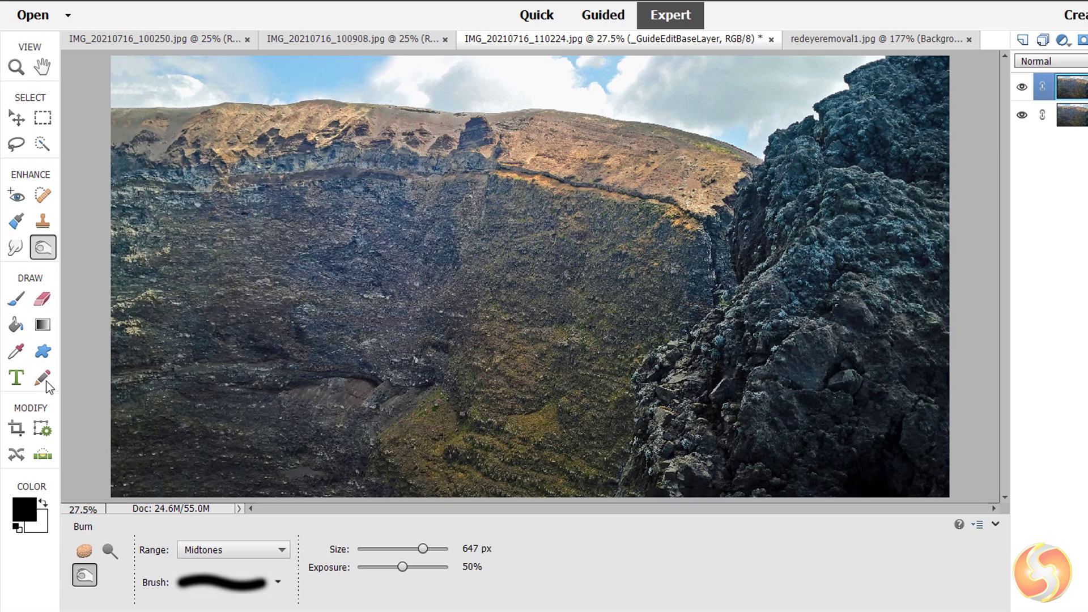
Step: Draw a 15 px black pencil line in the sky, then undo it
left_click(43, 378)
key("bracketright")
key("bracketright")
key("bracketright")
key("bracketright")
key("bracketright")
key("bracketright")
key("bracketright")
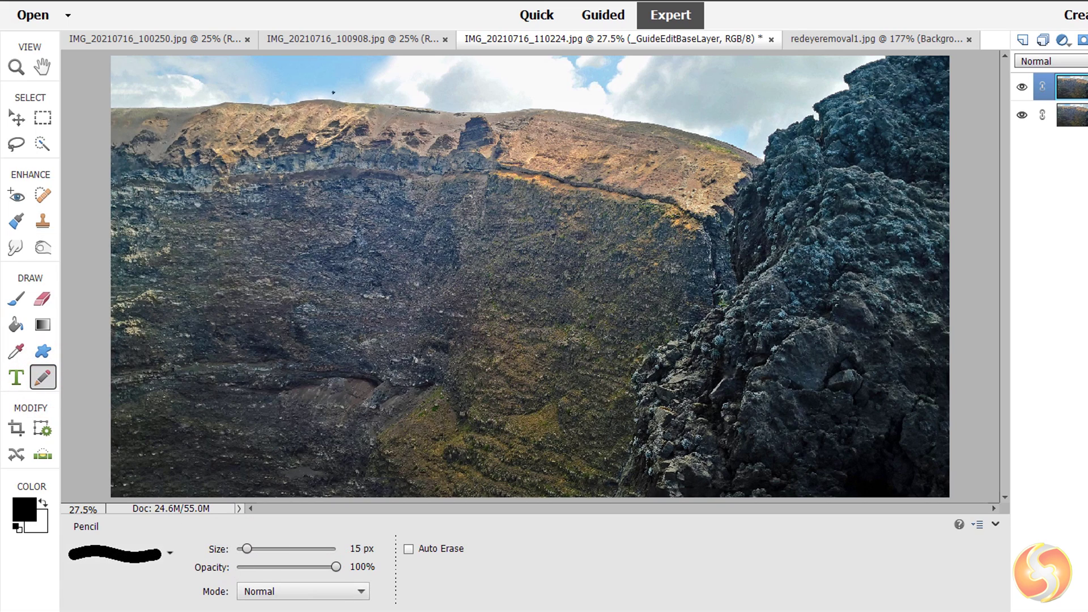
mouse_move(332, 85)
left_mouse_down()
mouse_move(416, 84)
mouse_move(442, 104)
left_mouse_up()
key("ctrl+z")
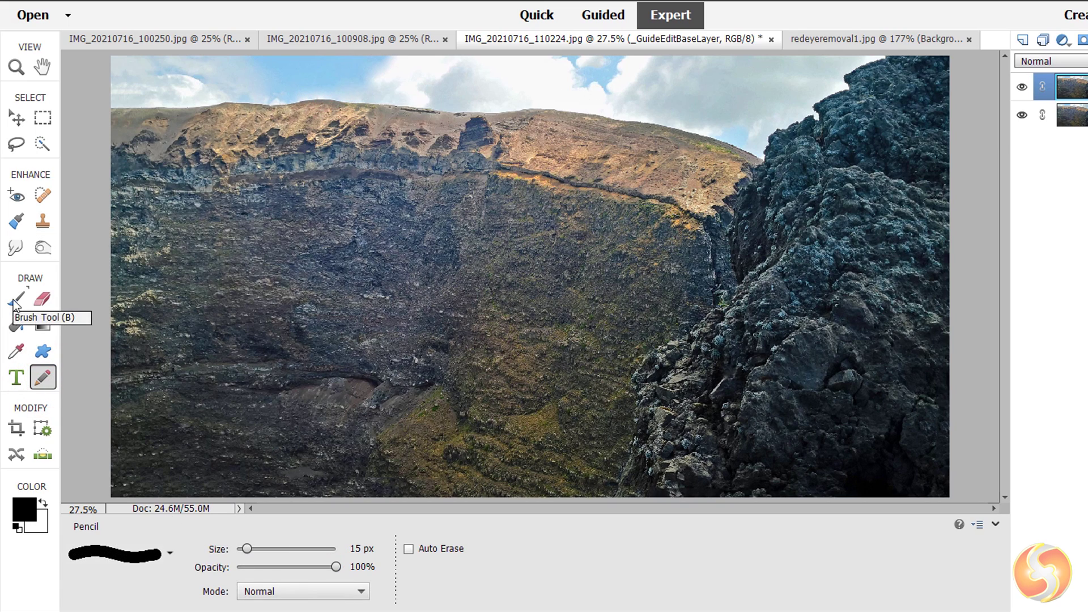
Step: Paint a black zigzag down the crater wall and begin shrinking the pasted crater layer
left_click(16, 298)
mouse_move(223, 84)
left_mouse_down()
mouse_move(276, 90)
mouse_move(290, 150)
mouse_move(558, 285)
left_mouse_up()
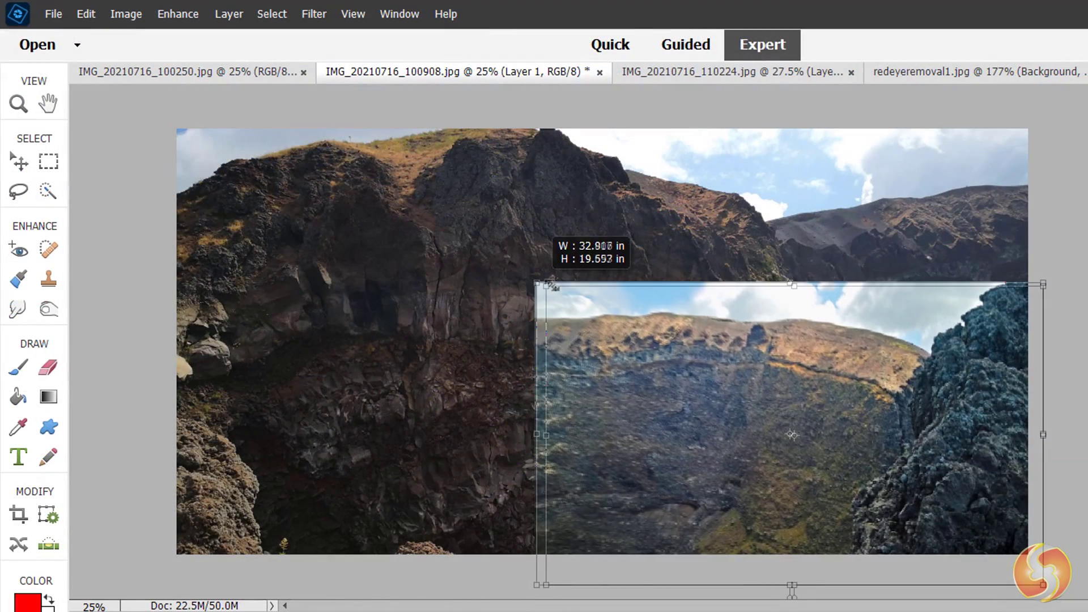
left_click_drag(539, 284, 581, 284)
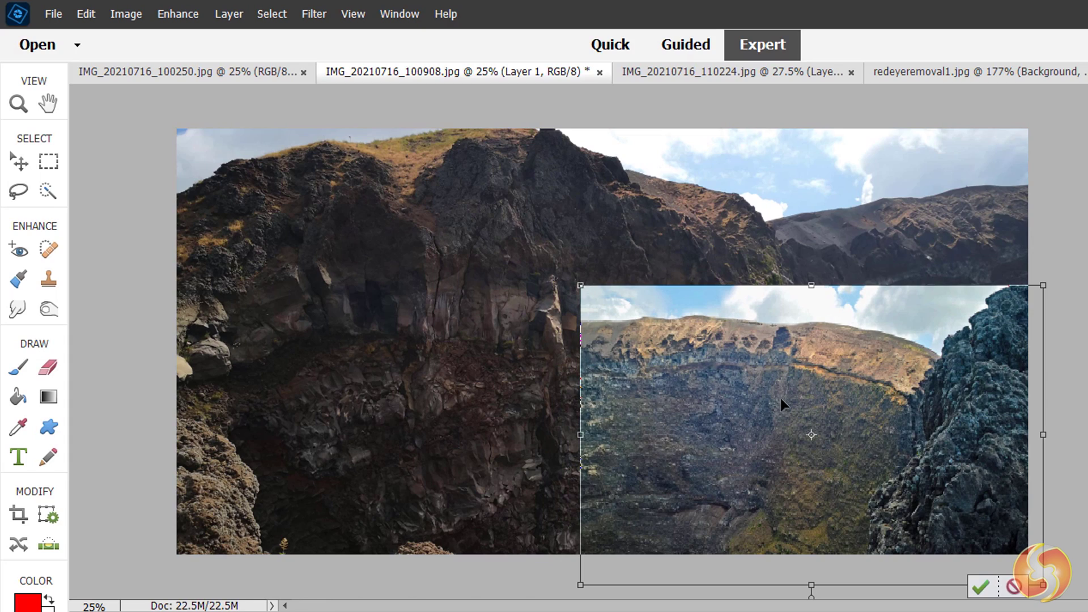
Step: Move the resized crater layer into place and commit it
left_click_drag(782, 405, 775, 369)
left_click(936, 540)
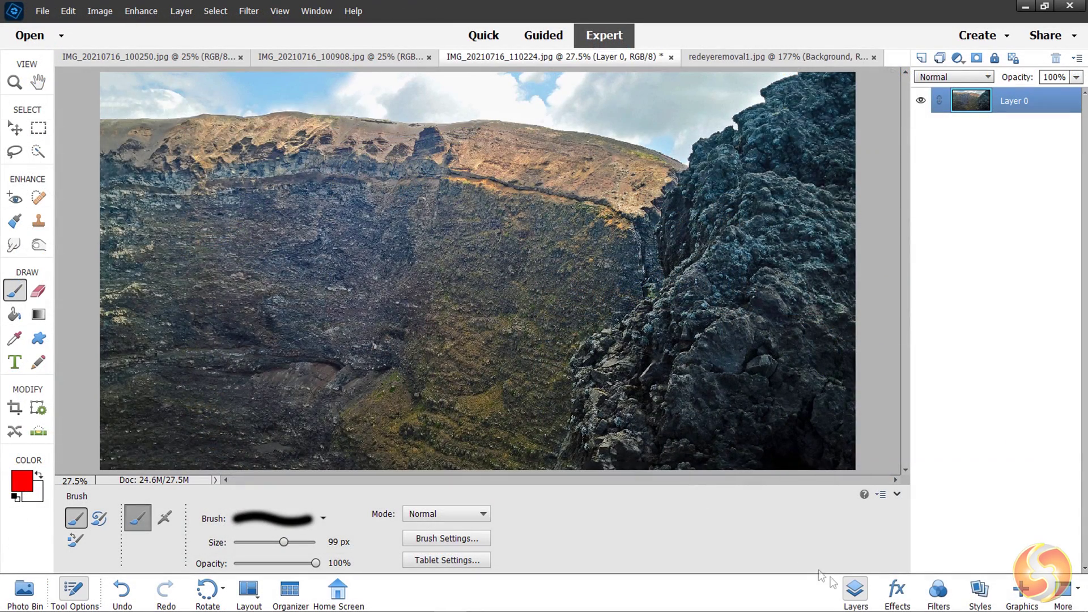
left_click(855, 592)
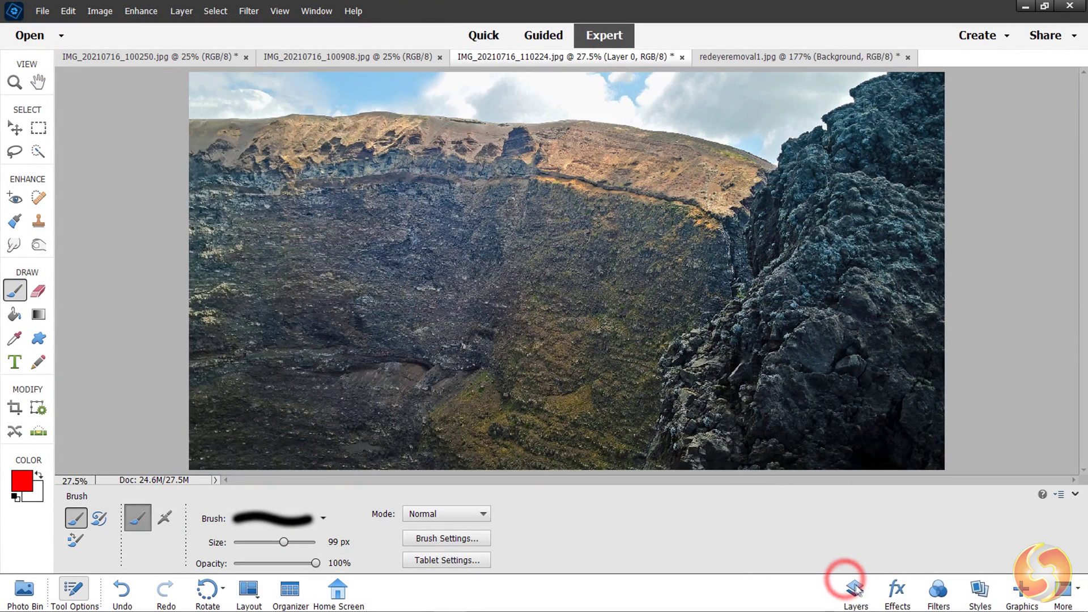
left_click(855, 592)
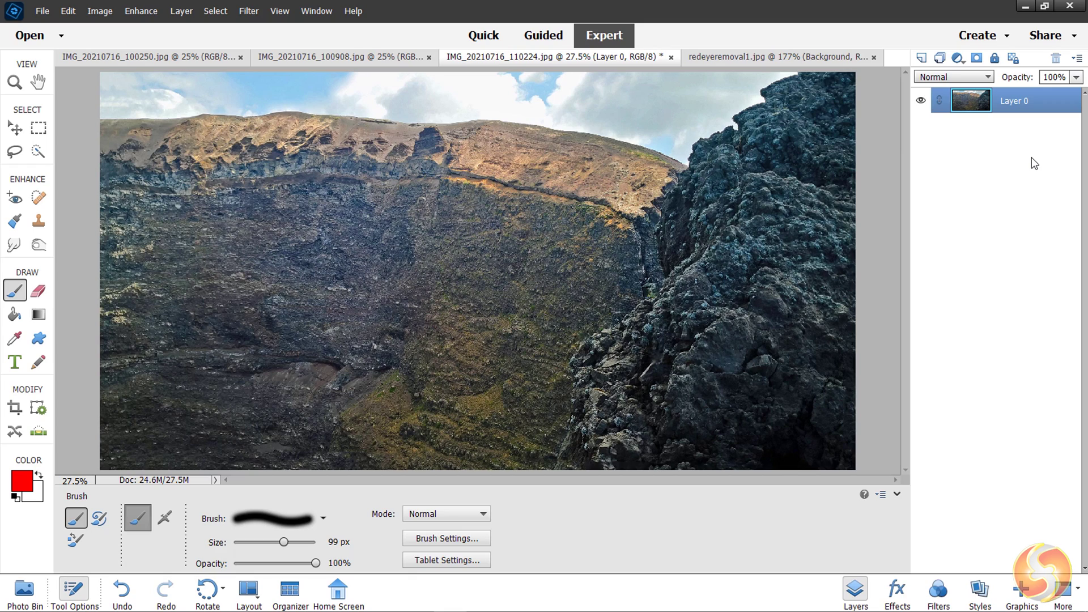
Step: Select the entire crater photo and paste it into IMG_20210716_100908.jpg as a new layer
left_click(39, 131)
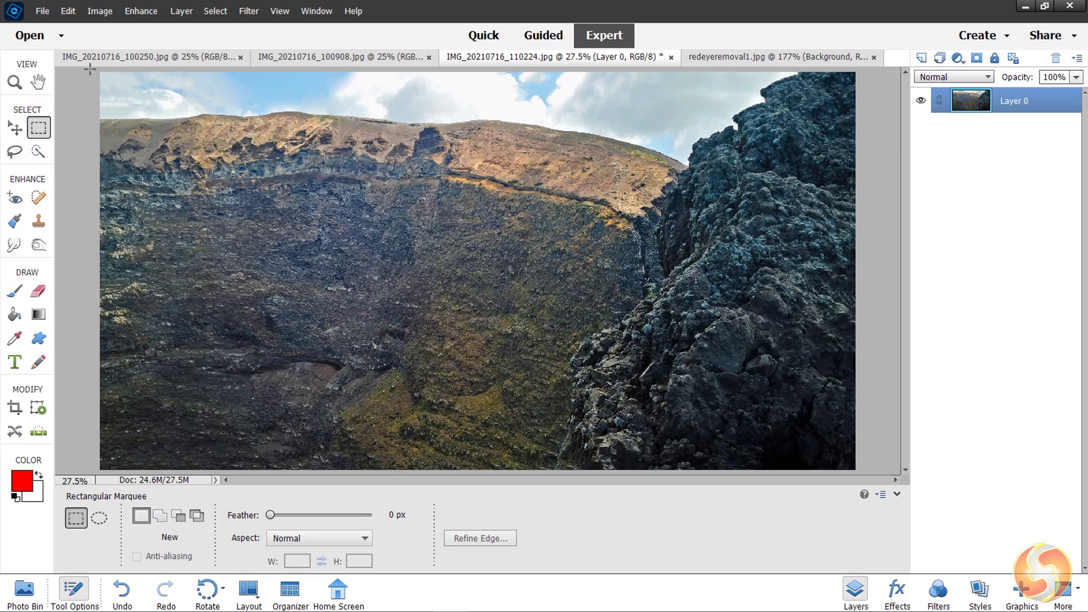
left_click_drag(87, 67, 905, 477)
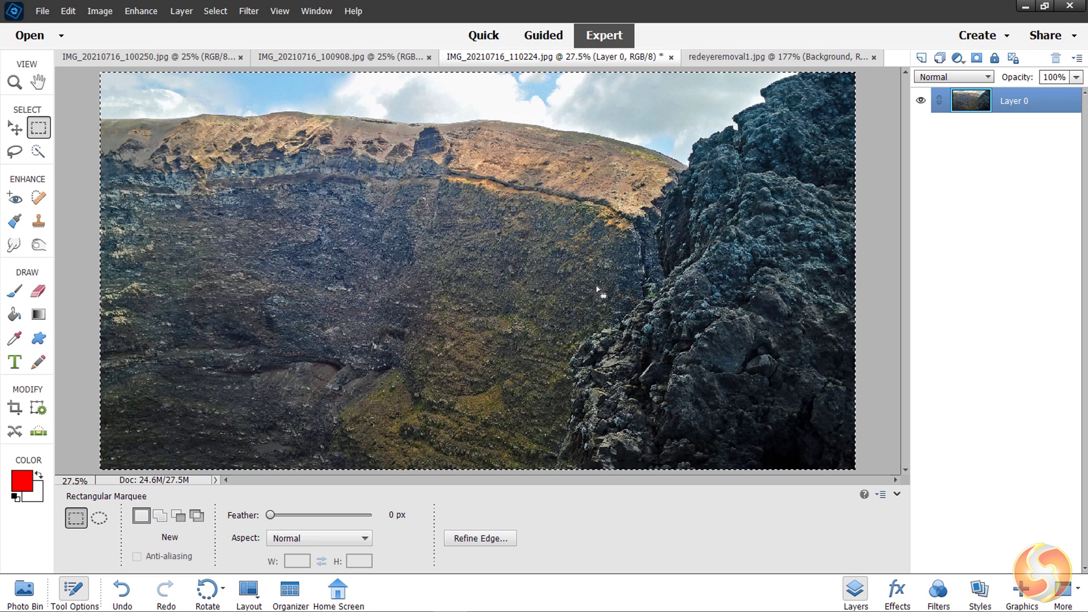
left_click(344, 59)
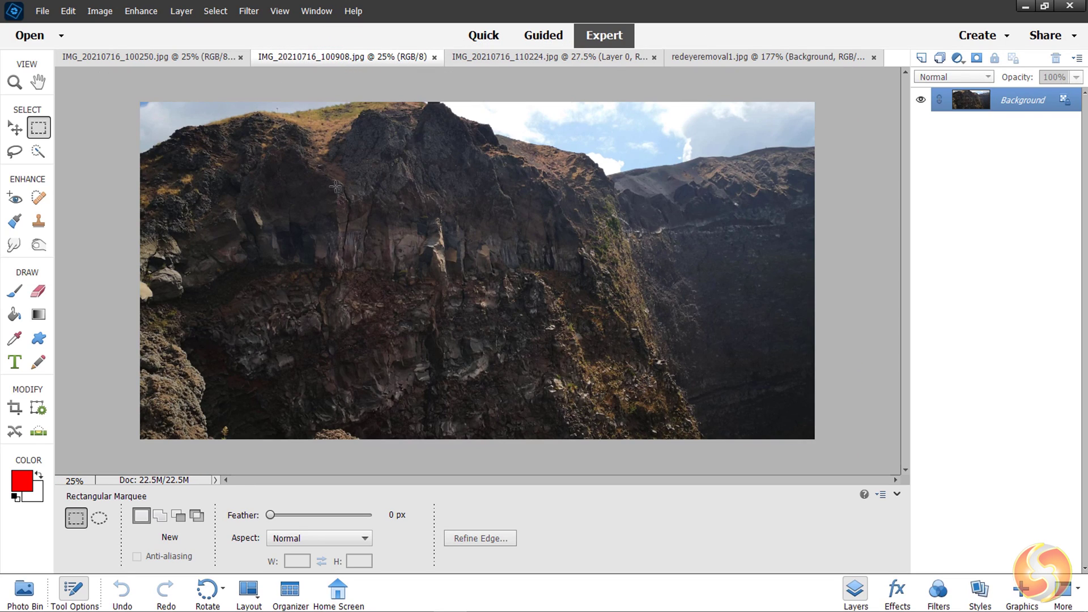
key("ctrl+v")
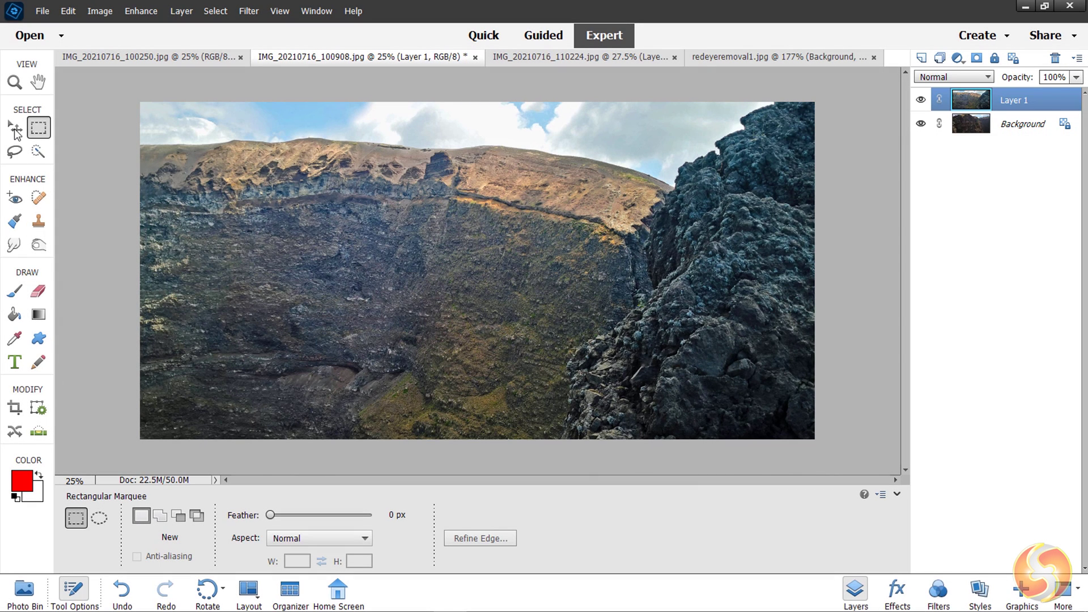
Step: Shrink Layer 1 and move it to the upper centre of the canvas
left_click(15, 128)
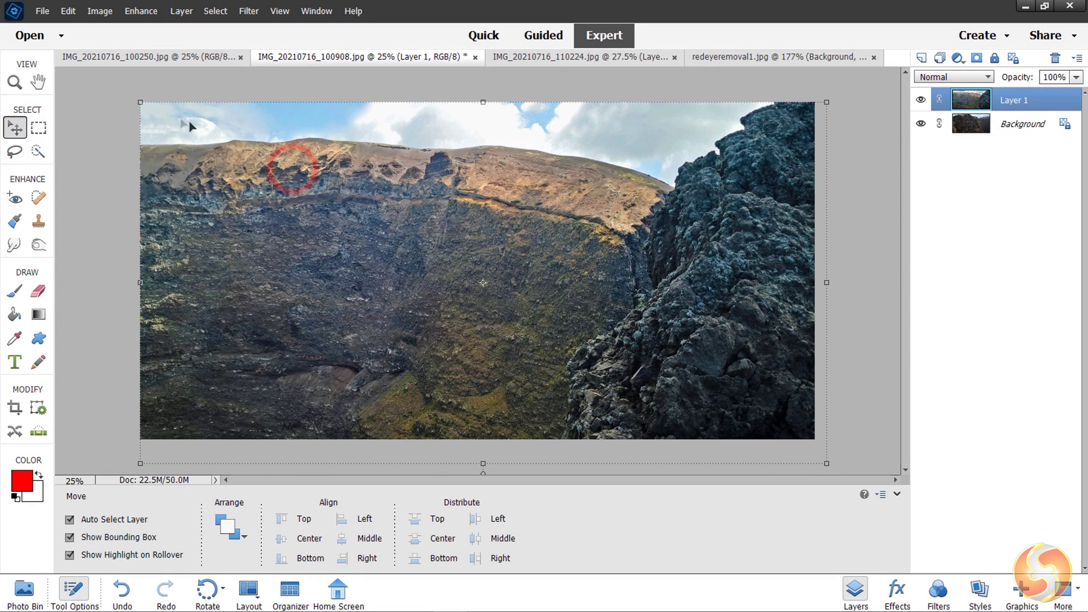
left_click_drag(142, 102, 460, 226)
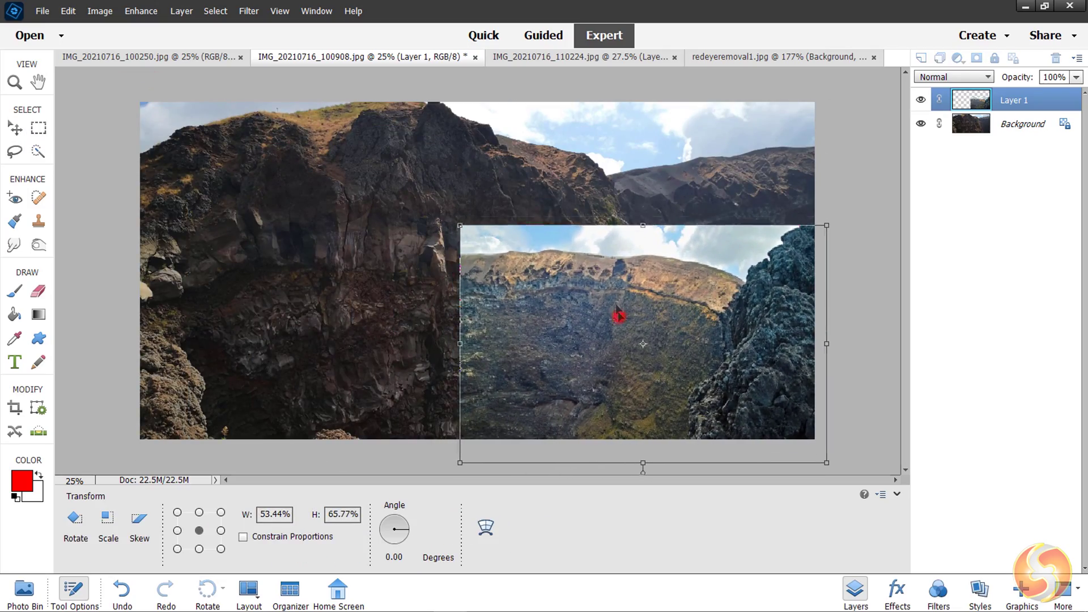
left_click_drag(619, 311, 539, 244)
key("Return")
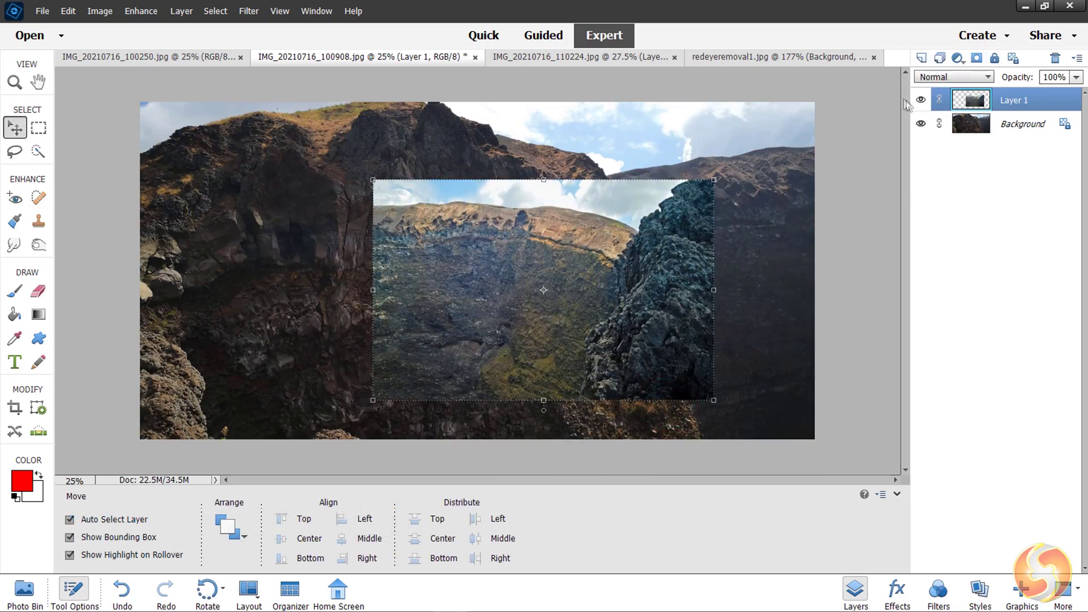
Step: Check layer visibility, leave Layer 1 hidden, and convert the Background into Layer 0
left_click(921, 100)
left_click(921, 100)
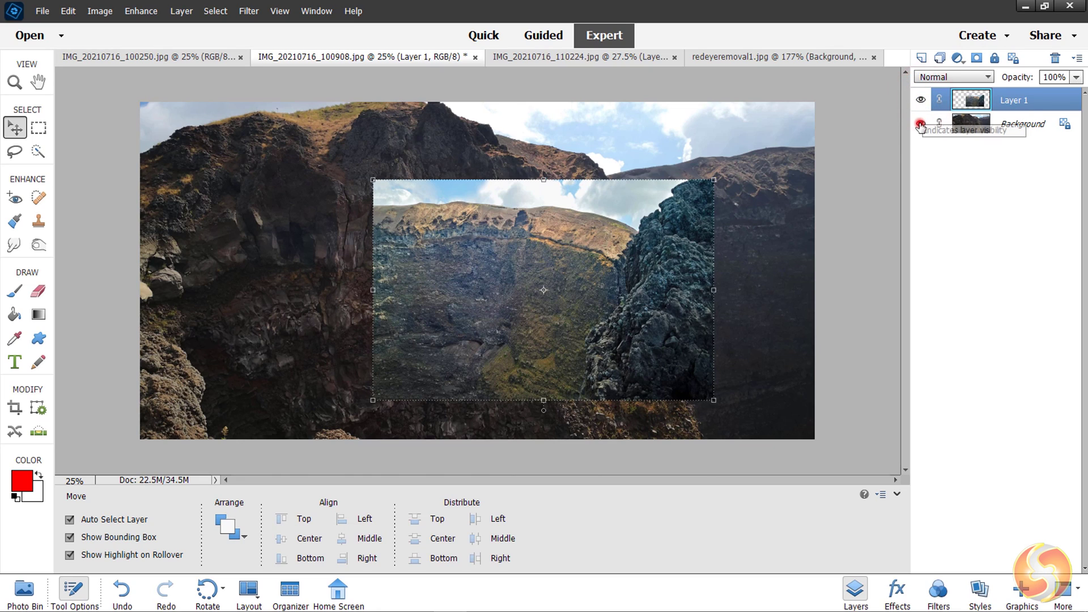
left_click(921, 124)
left_click(921, 125)
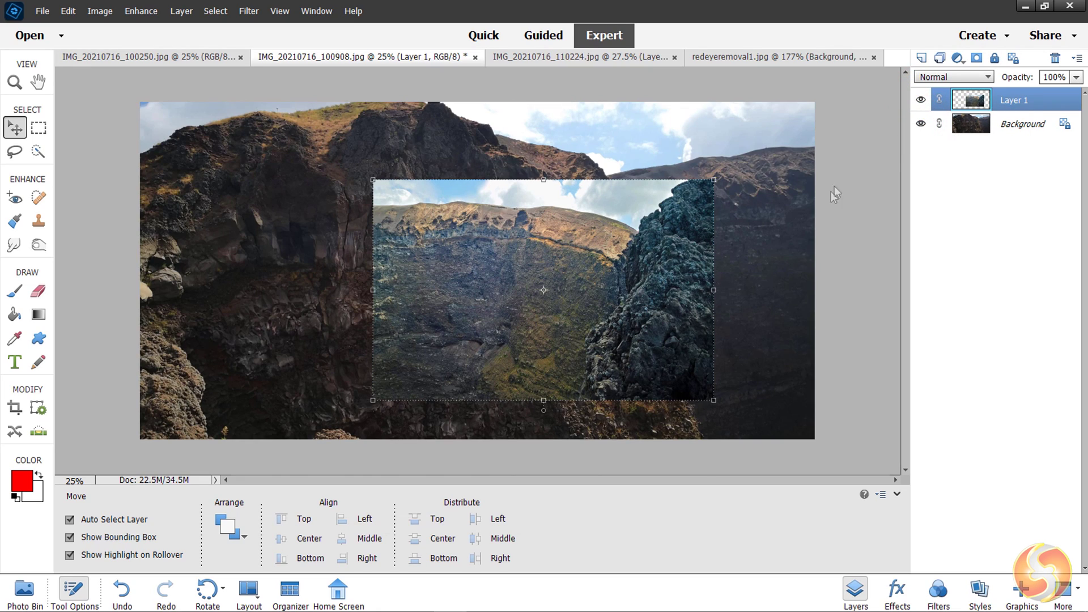
left_click(920, 100)
left_click(1015, 124)
left_click(1065, 124)
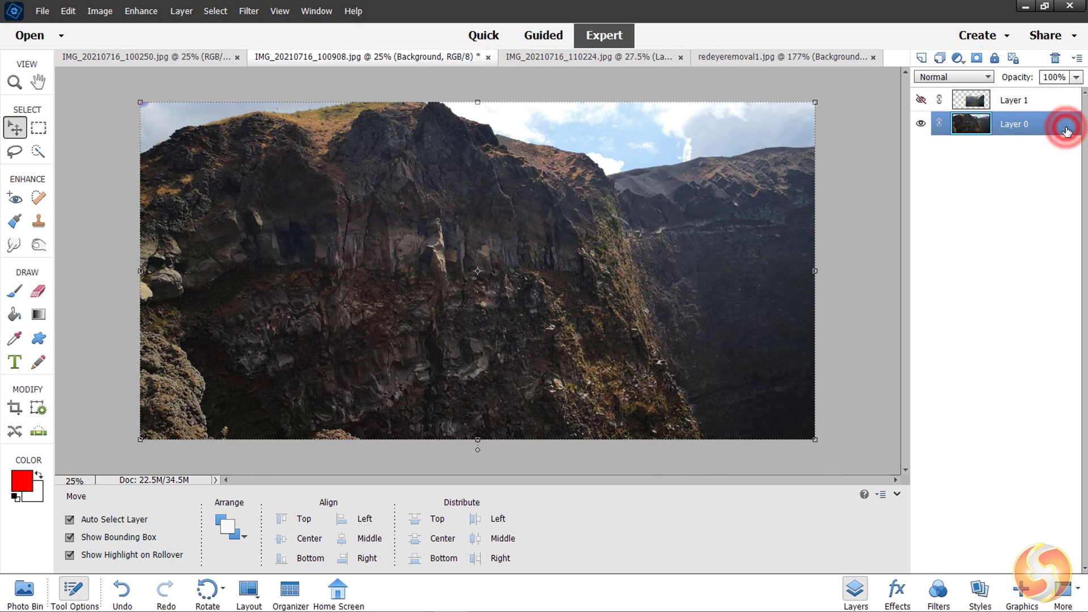
Step: Delete a rectangle of rock from Layer 0, paste it back as Layer 2, and shift it up-right
left_click(38, 127)
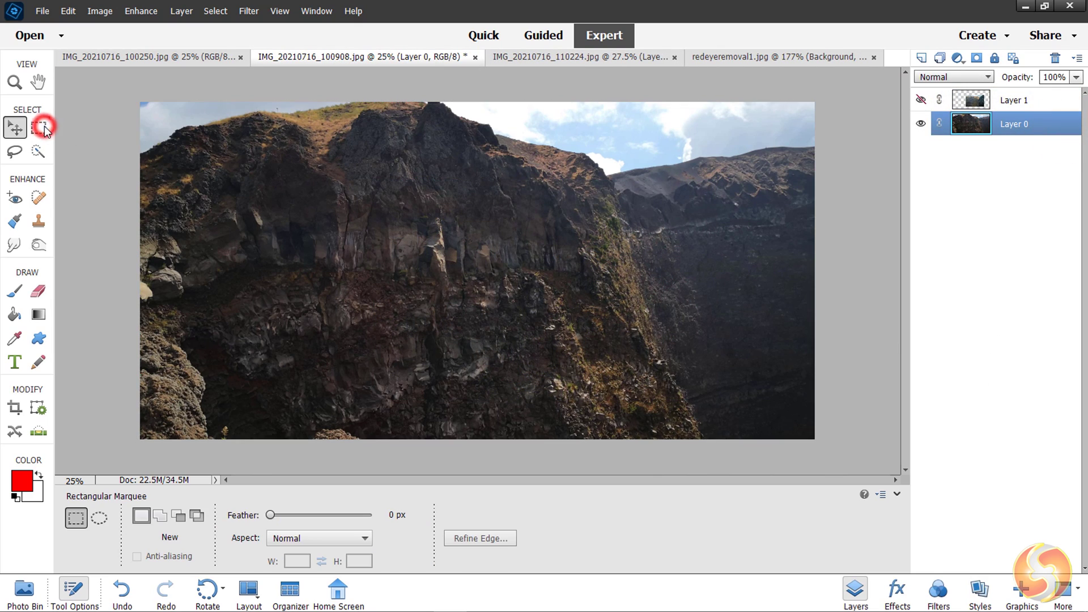
left_click_drag(268, 211, 423, 312)
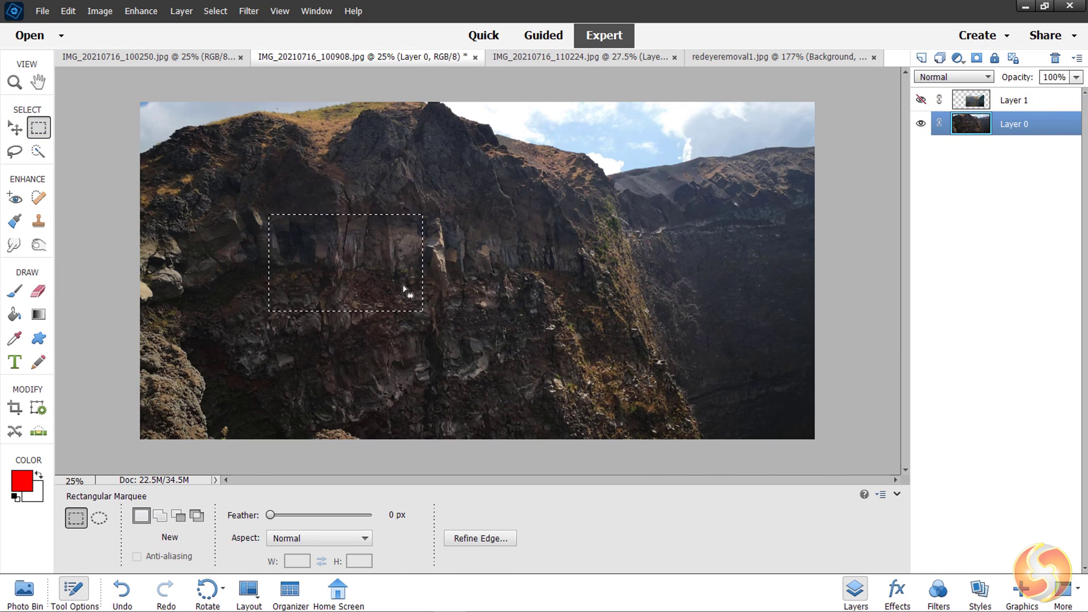
key("Delete")
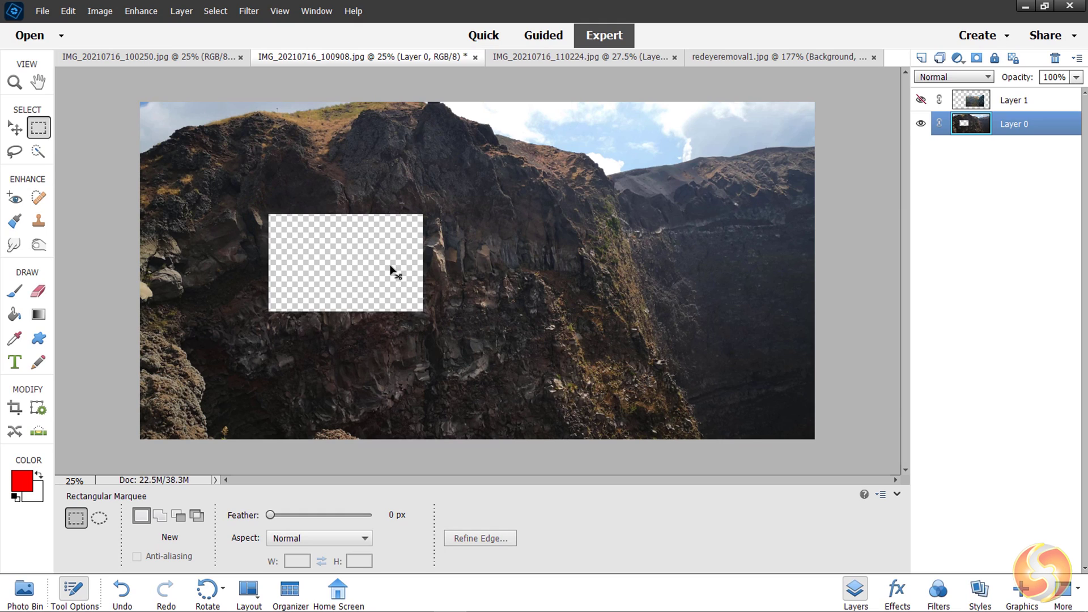
key("ctrl+v")
left_click(15, 128)
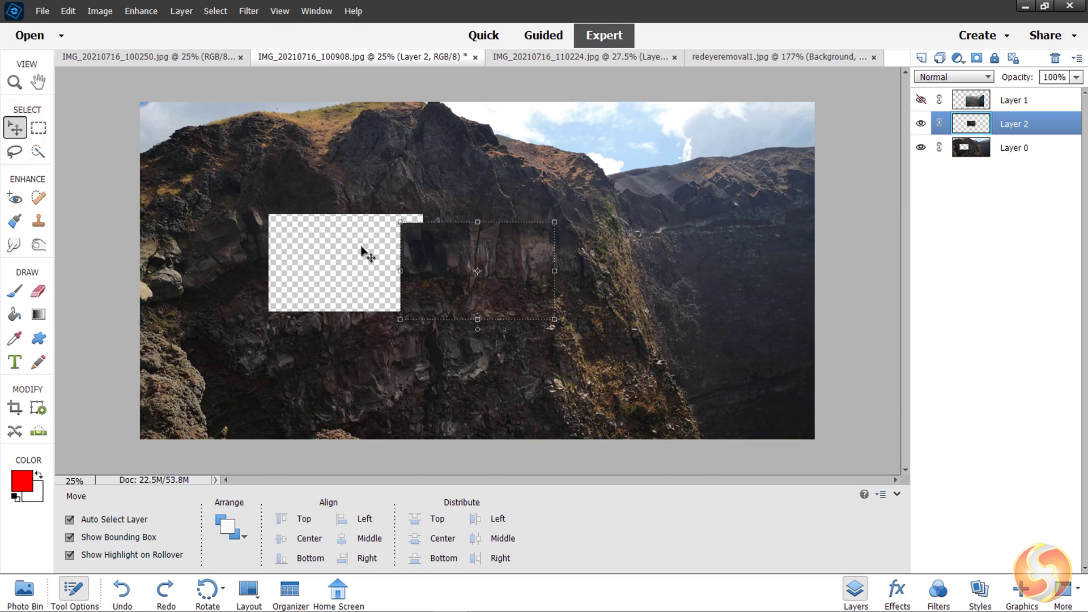
left_click_drag(419, 250, 440, 219)
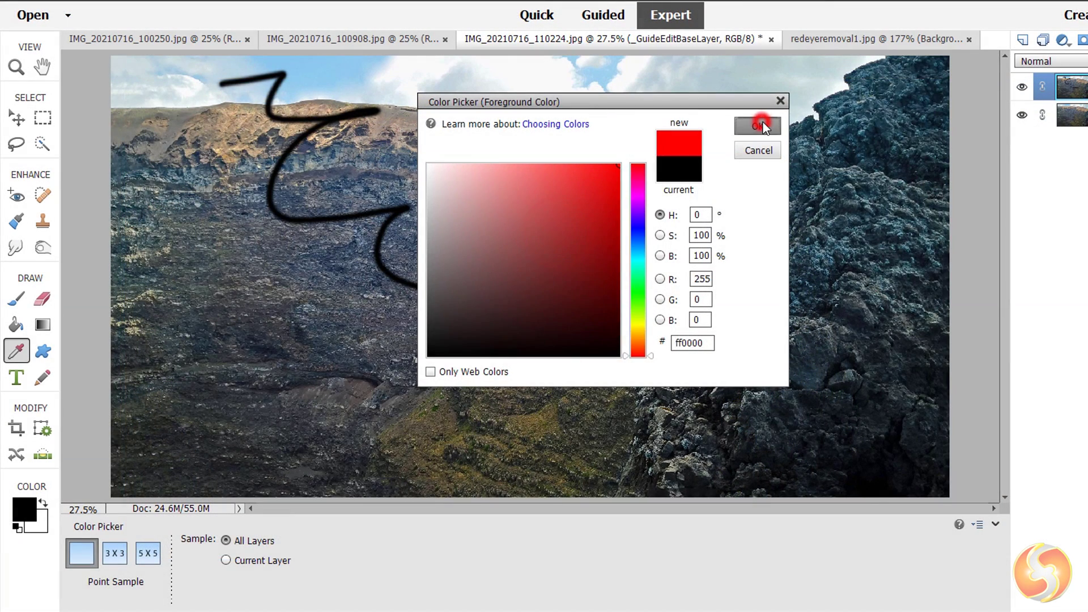
Step: Set red as the paint colour and paint two wavy strokes, the second at 99 px
left_click(761, 120)
mouse_move(543, 111)
left_mouse_down()
mouse_move(498, 187)
mouse_move(543, 361)
left_mouse_up()
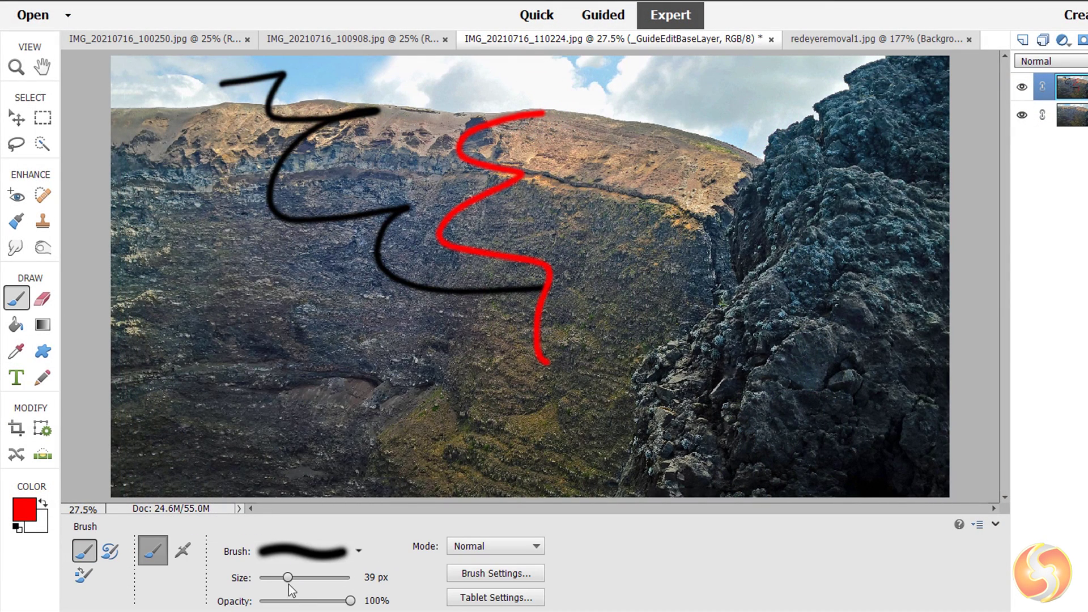
left_click_drag(288, 577, 315, 577)
mouse_move(600, 278)
left_mouse_down()
mouse_move(652, 234)
mouse_move(632, 262)
mouse_move(623, 158)
mouse_move(673, 123)
mouse_move(760, 135)
left_mouse_up()
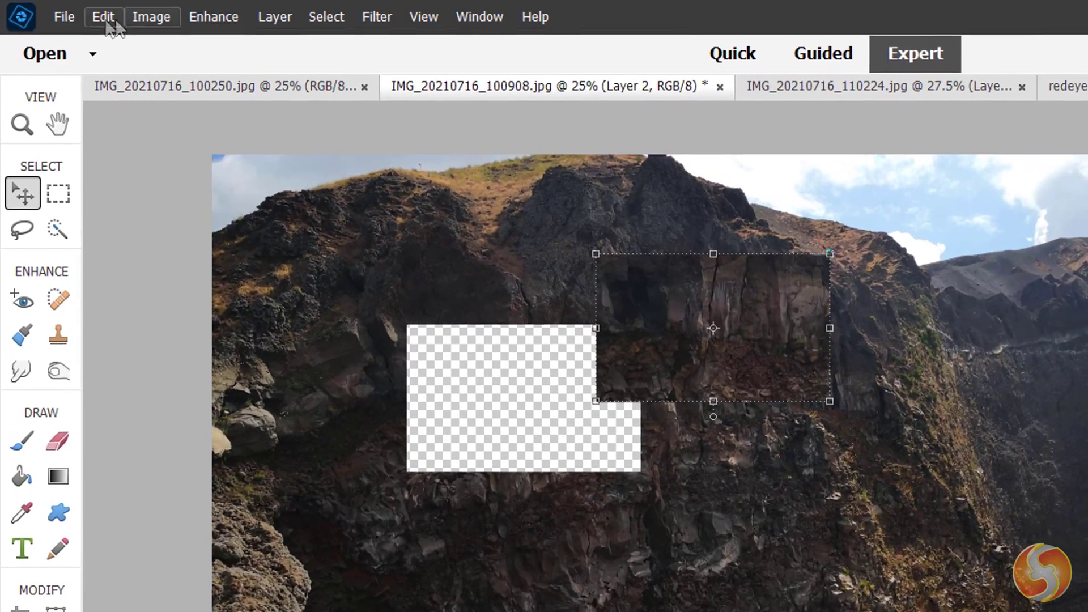
Step: Save the image as a JPEG named Example, then browse the Create and Share menus
left_click(64, 17)
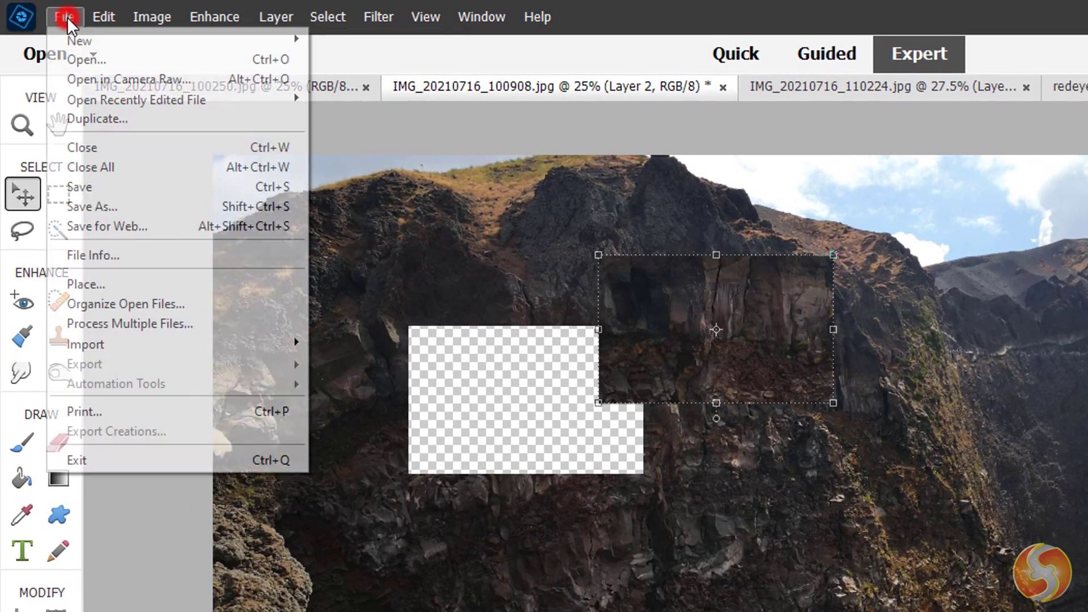
left_click(122, 207)
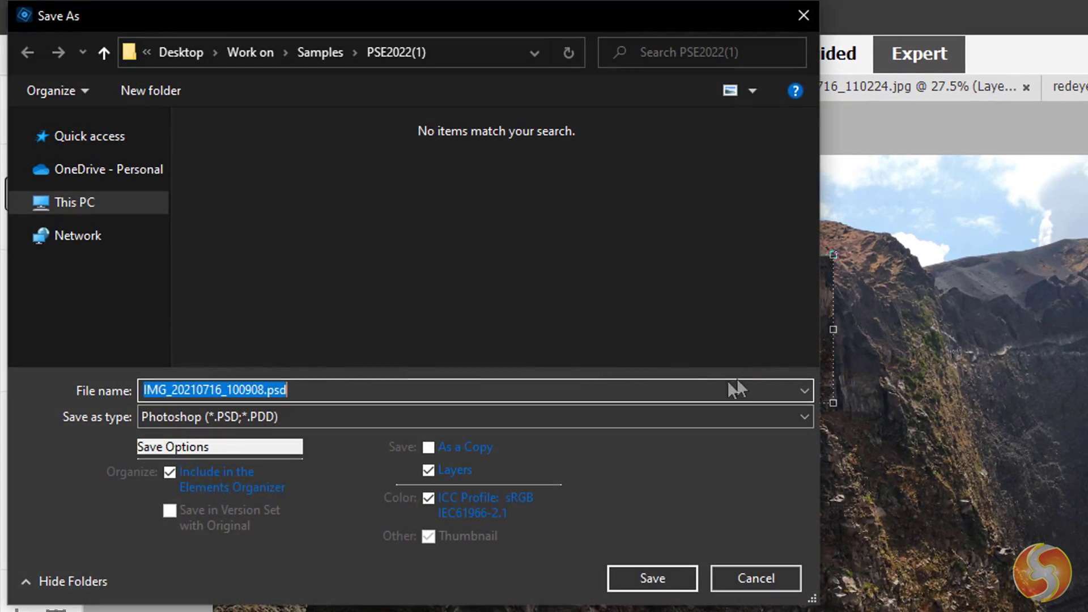
left_click(308, 416)
left_click(254, 514)
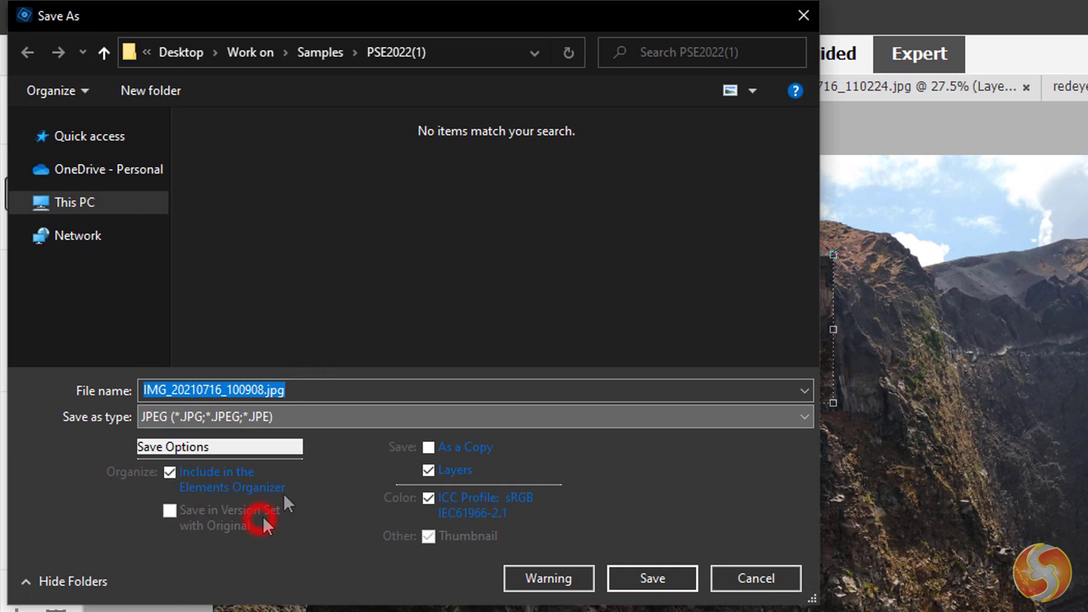
left_click(309, 390)
double_click(261, 390)
type("Example")
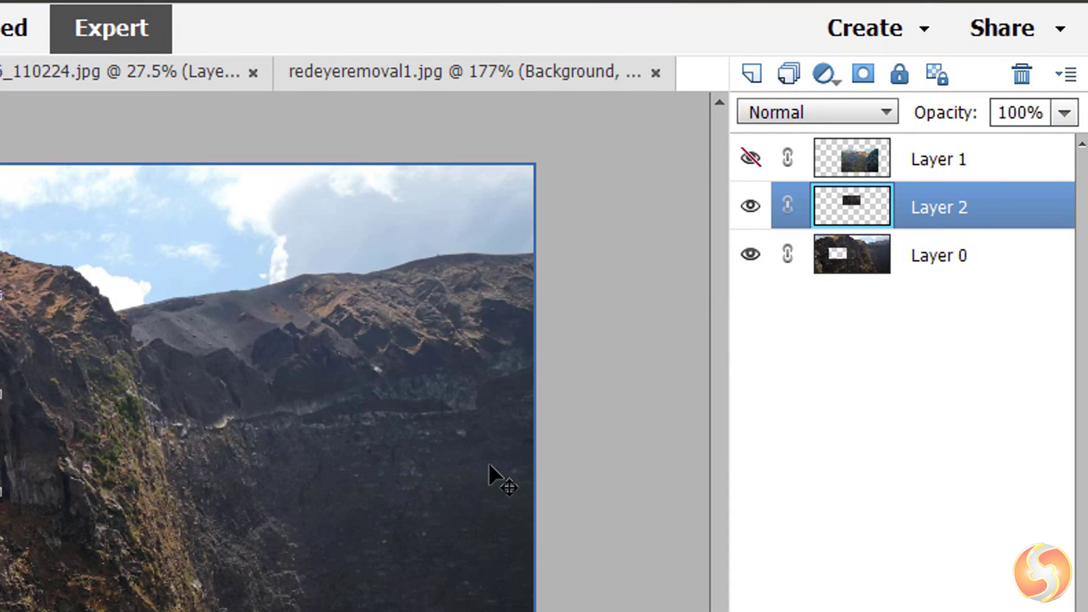
left_click(936, 28)
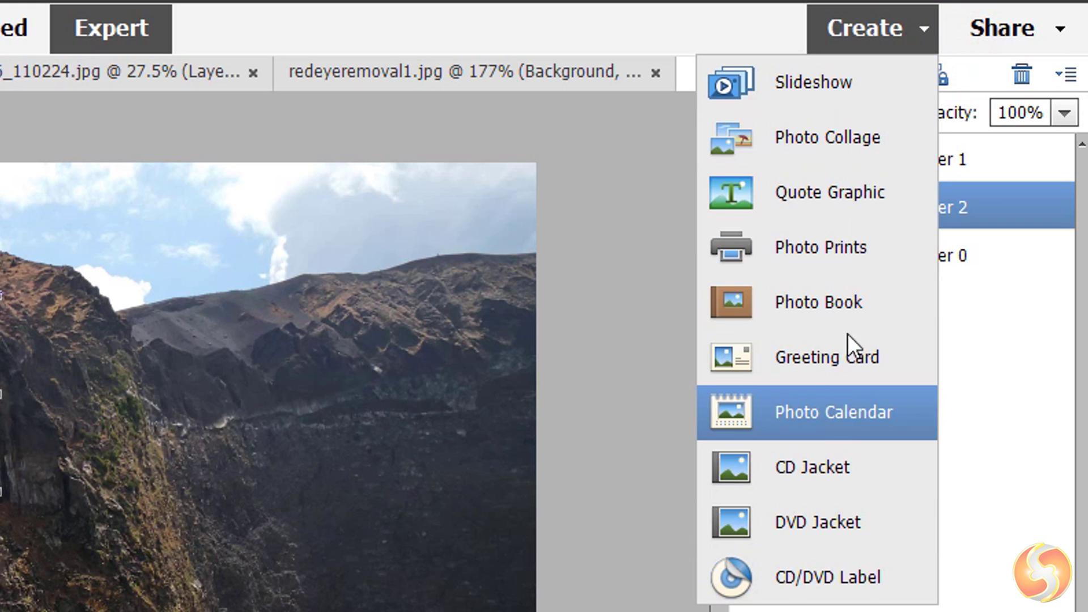
left_click(1053, 38)
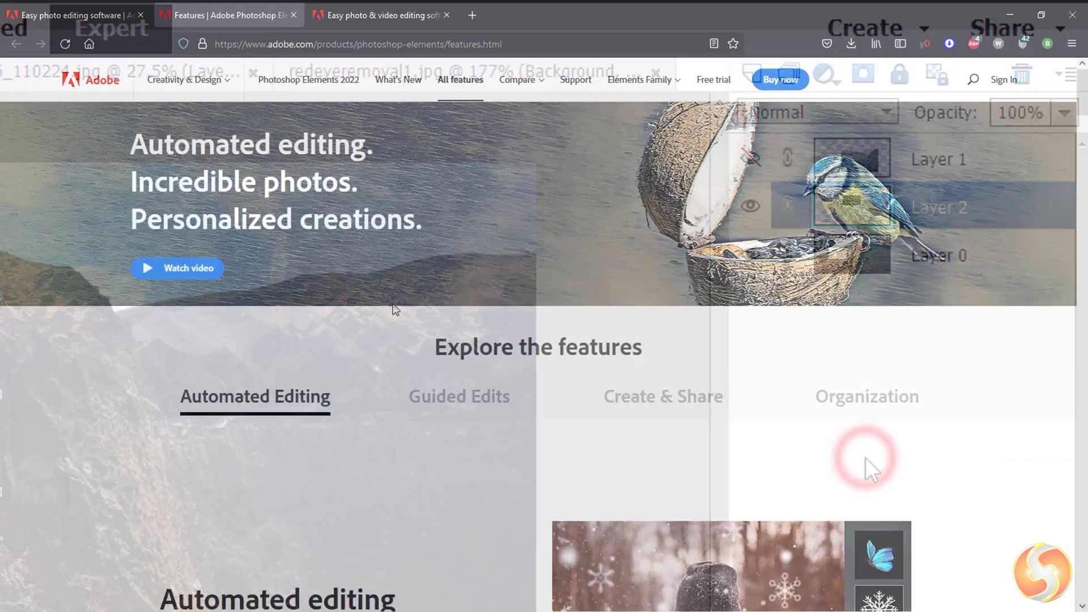
Step: Scroll past the Automated editing cards to the Step-by-step Guided Edits section
scroll(395, 306, "down", 5)
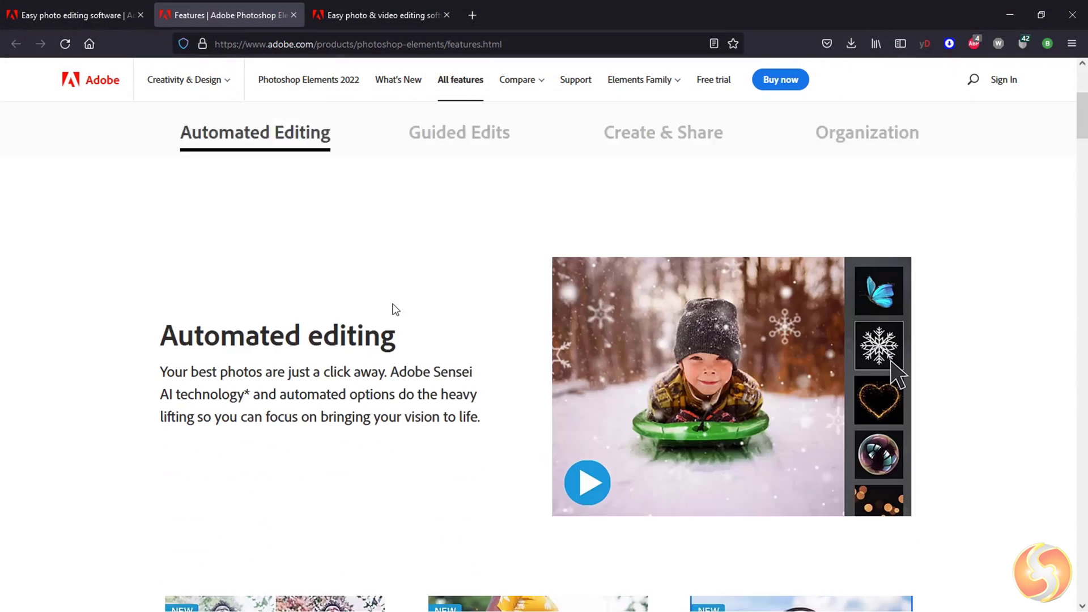
scroll(394, 305, "down", 3)
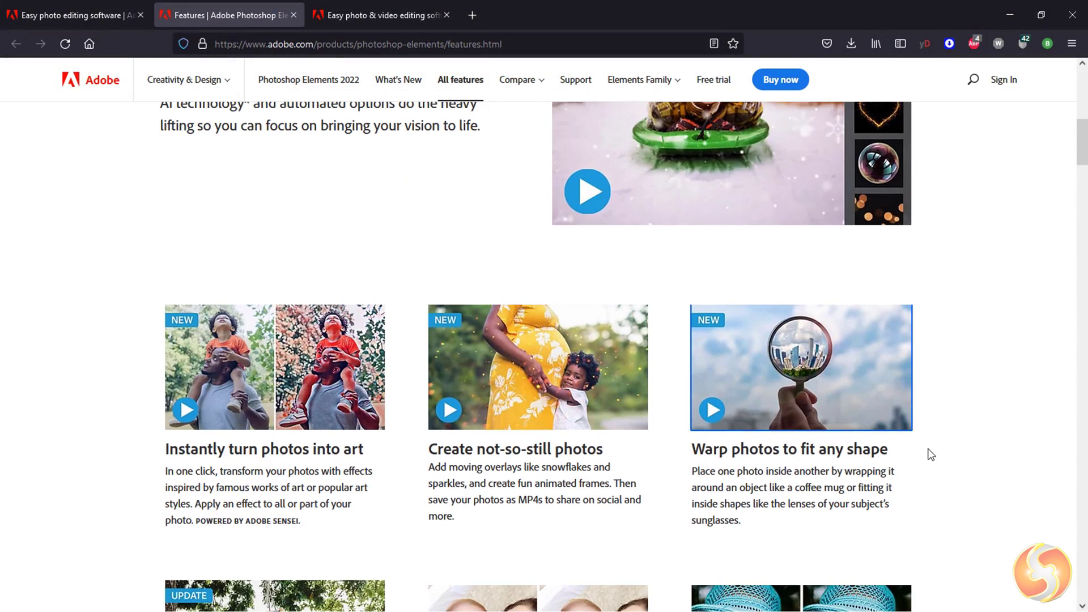
scroll(963, 439, "down", 5)
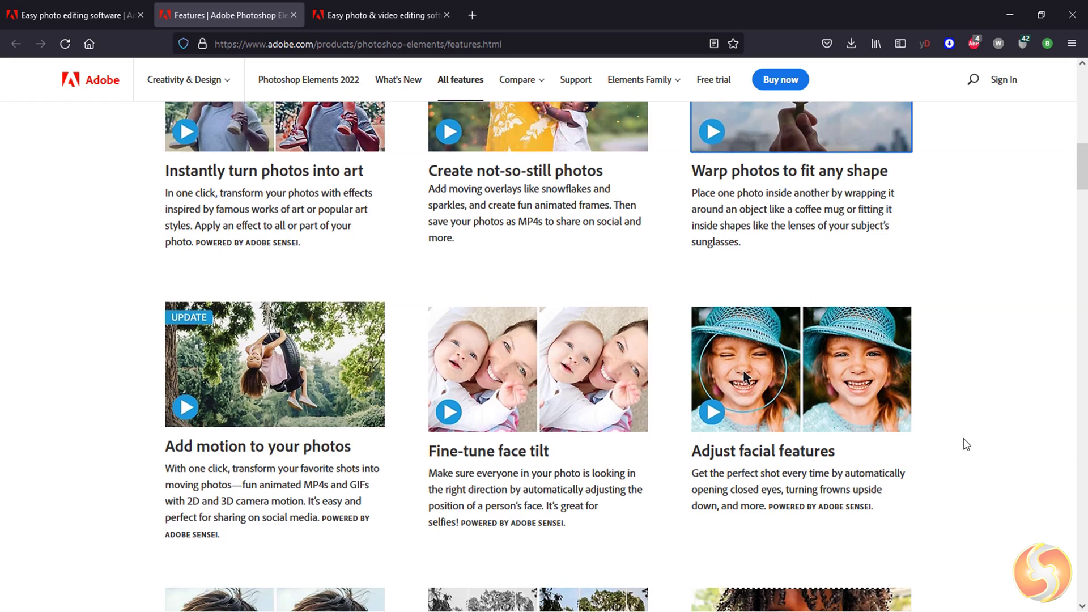
scroll(963, 439, "down", 2)
scroll(966, 444, "down", 1)
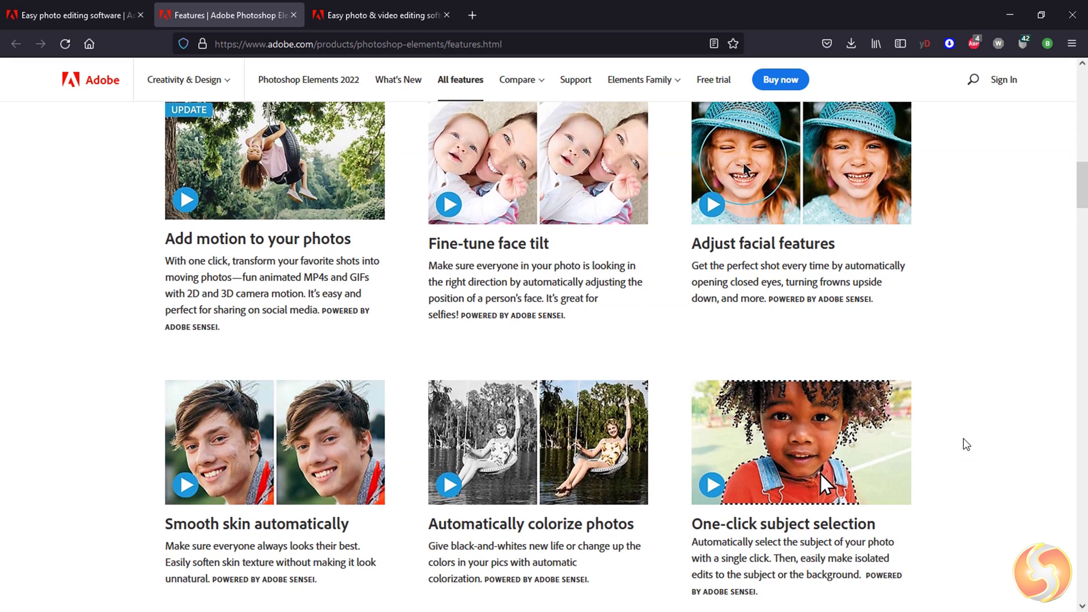
scroll(966, 444, "down", 3)
scroll(966, 443, "down", 6)
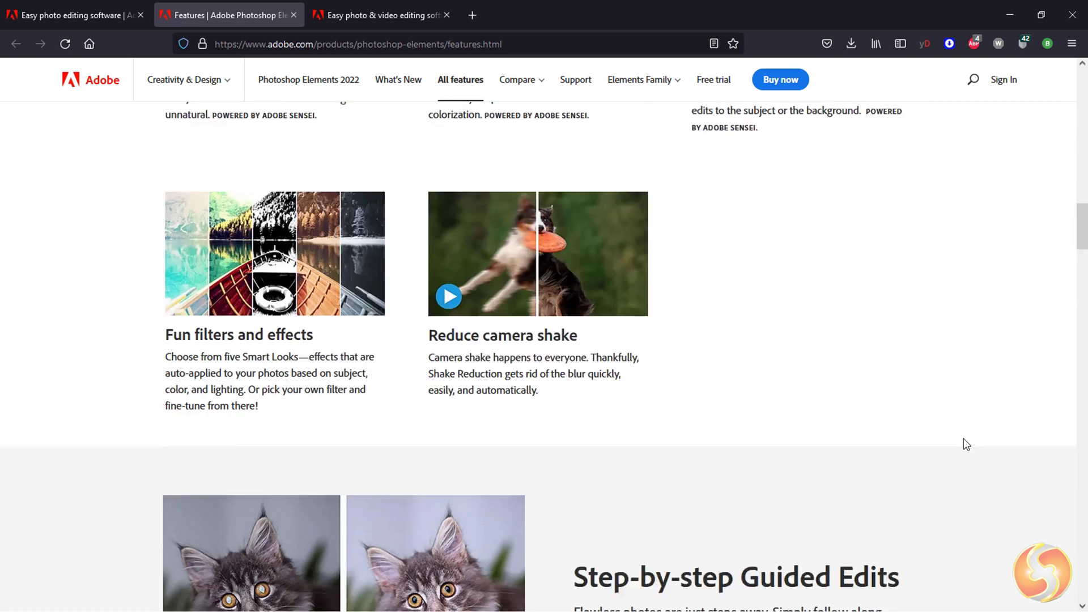